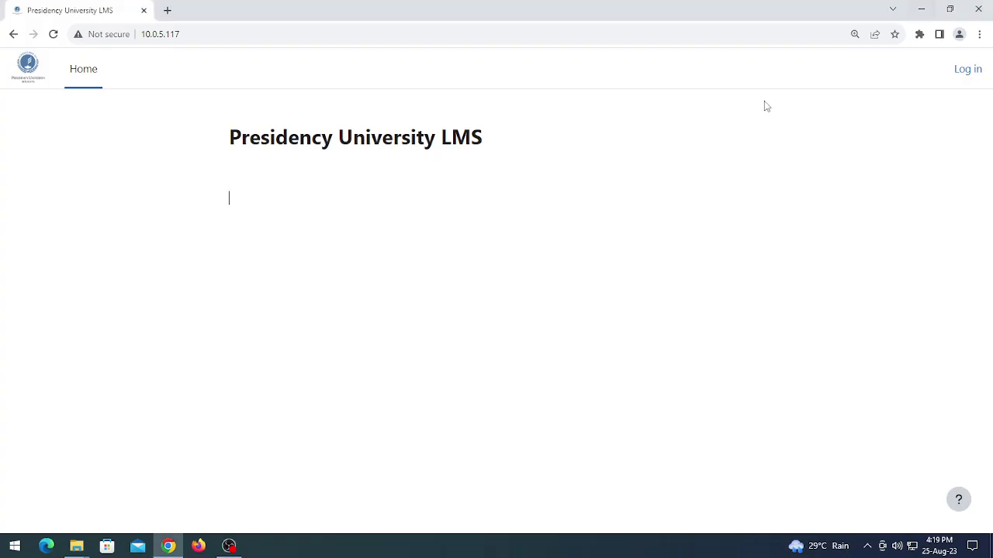
# Sign in to the Presidency University LMS with the account password to reach My courses
pyautogui.click(921, 6)
pyautogui.click(968, 70)
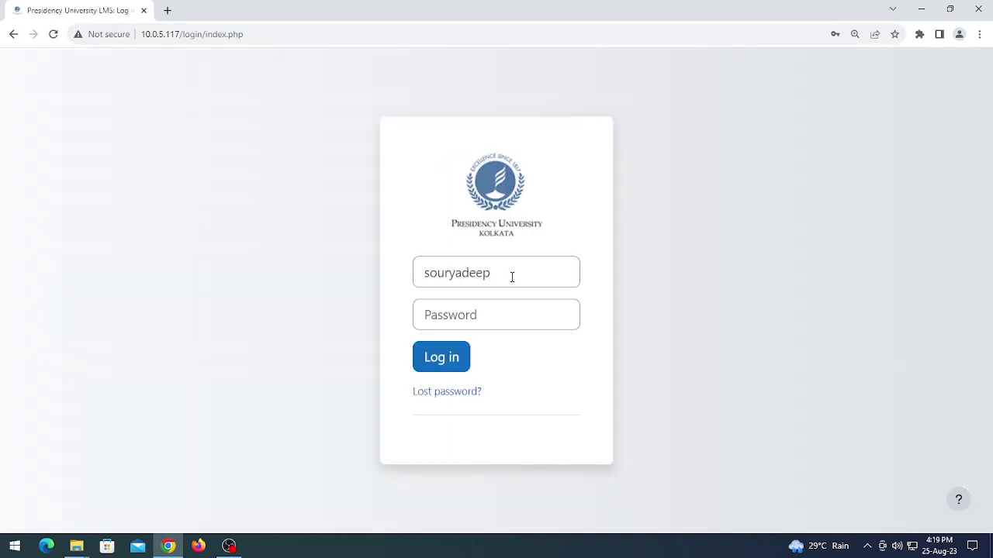
pyautogui.click(500, 321)
pyautogui.write('••')
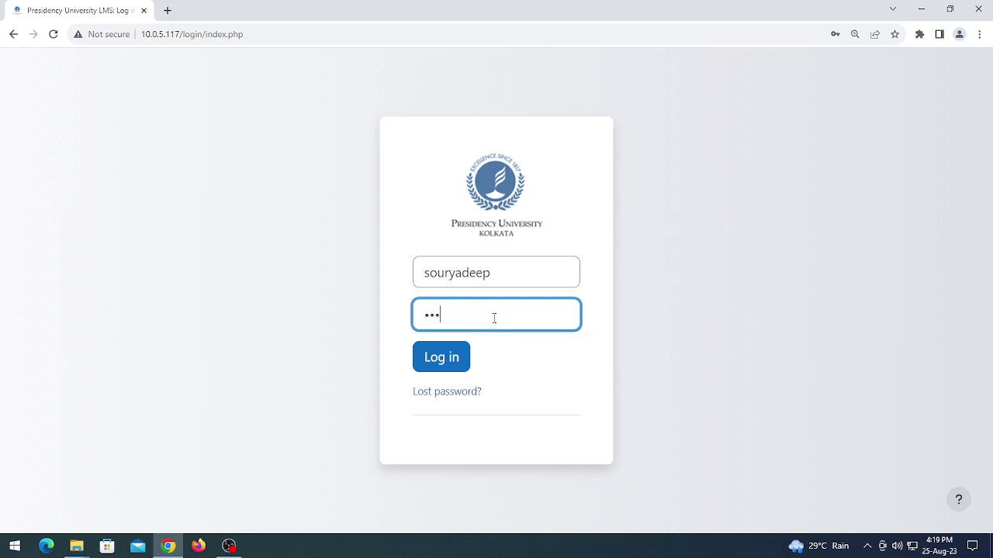
pyautogui.click(454, 355)
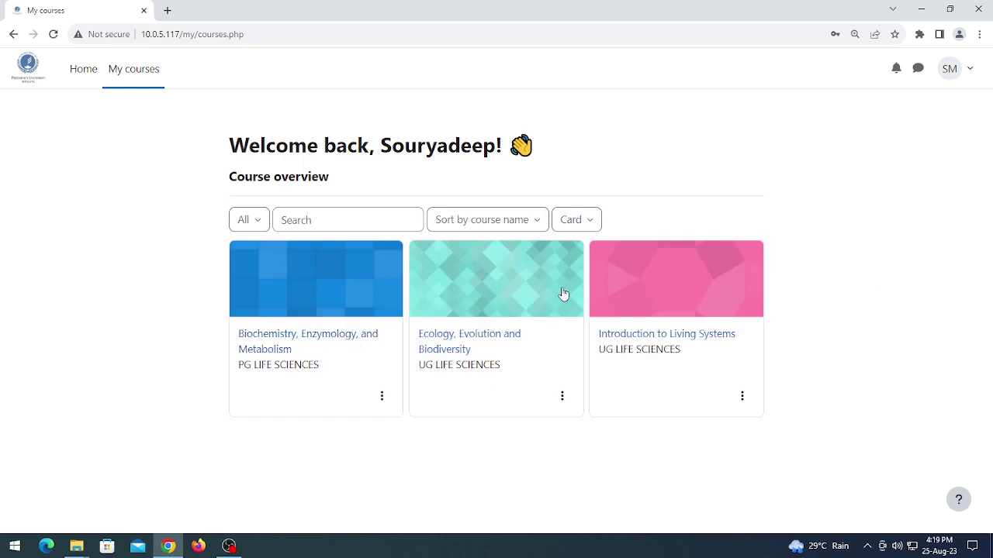
# Open the Biochemistry, Enzymology, and Metabolism course and turn on Edit mode
pyautogui.click(281, 341)
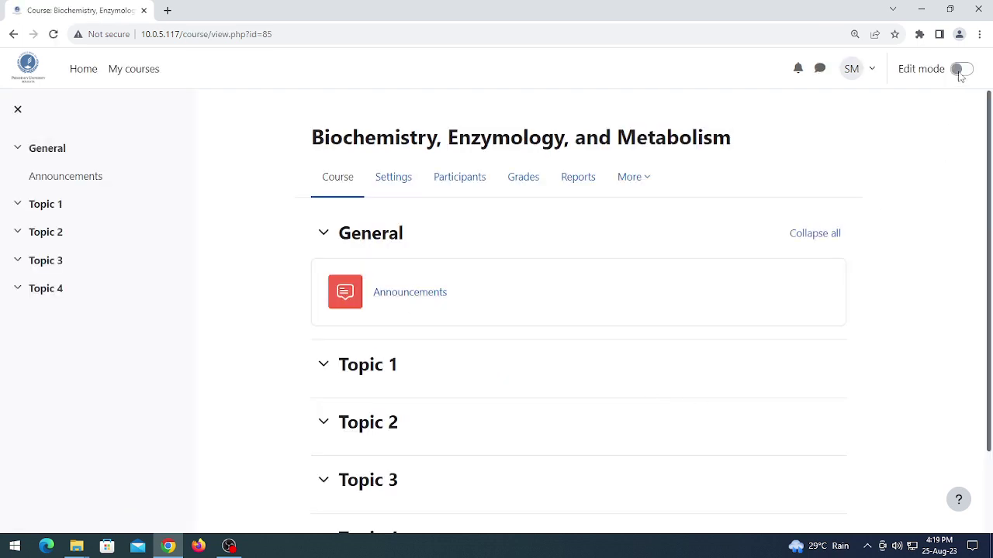
pyautogui.click(959, 70)
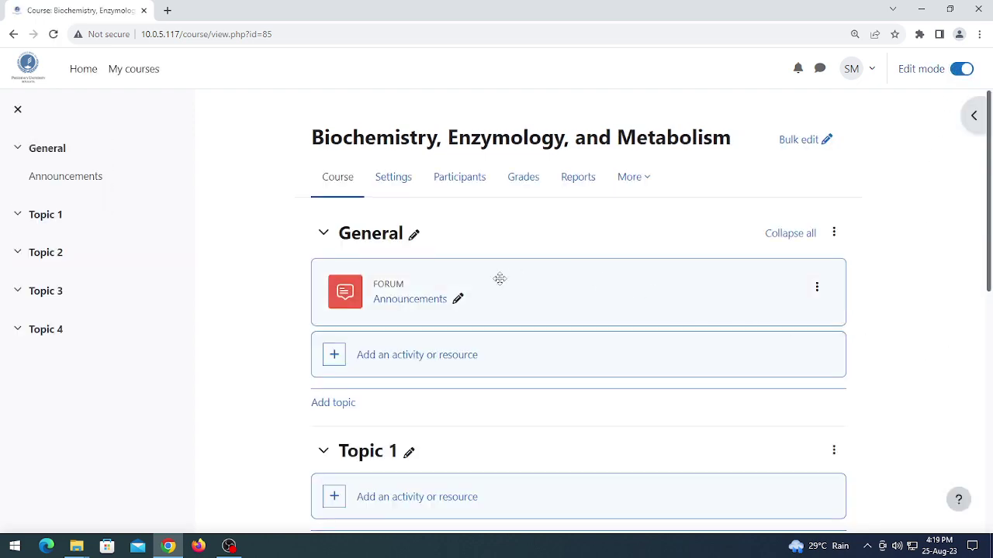
pyautogui.scroll(-3, 524, 397)
pyautogui.scroll(3, 504, 408)
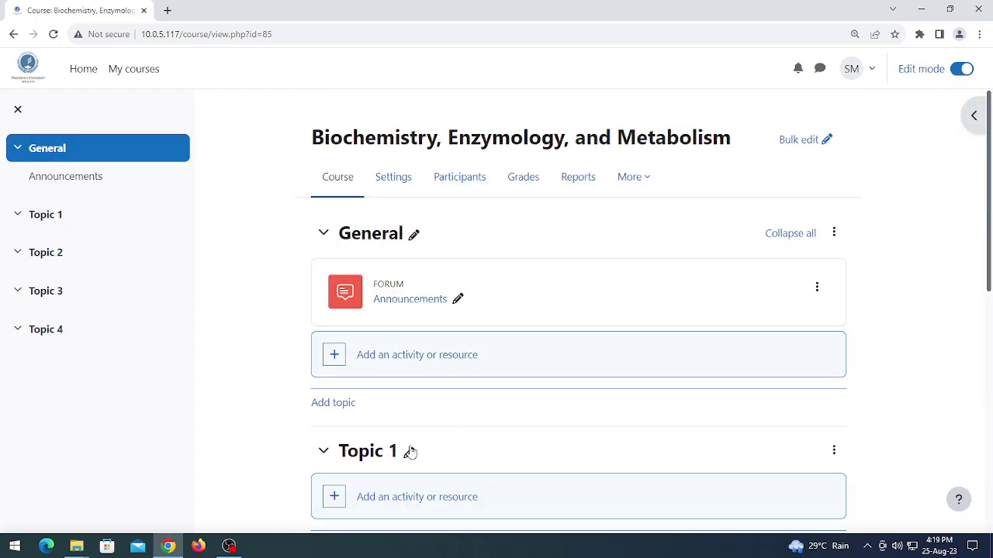
pyautogui.scroll(-3, 334, 357)
pyautogui.scroll(1, 667, 380)
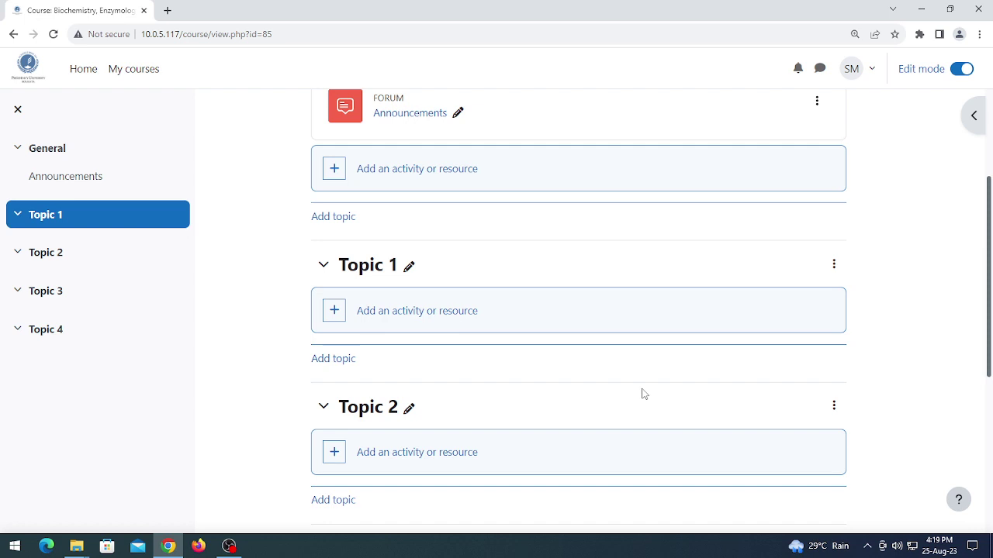
# Rename the Topic 1 section to 'chapter 1'
pyautogui.click(409, 268)
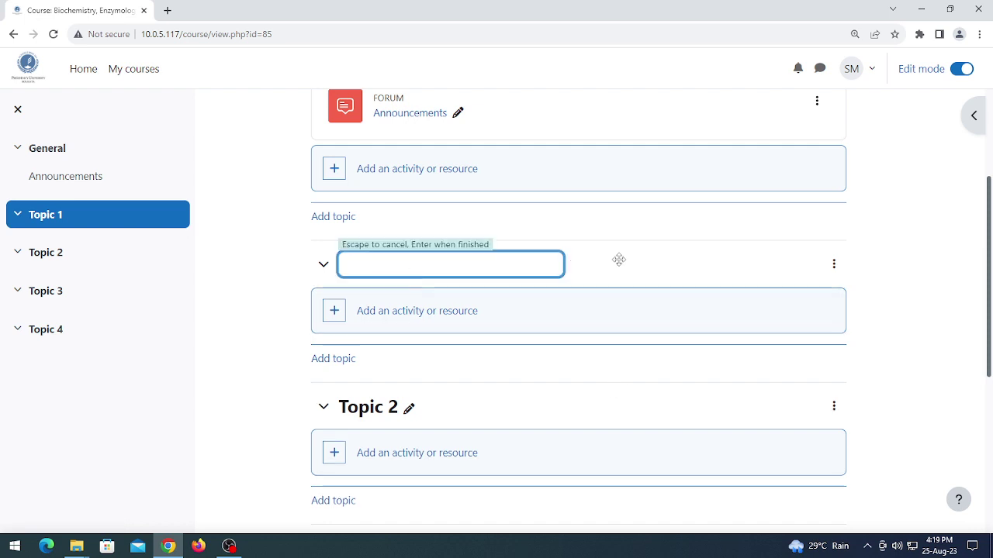
pyautogui.press('Escape')
pyautogui.scroll(3, 348, 277)
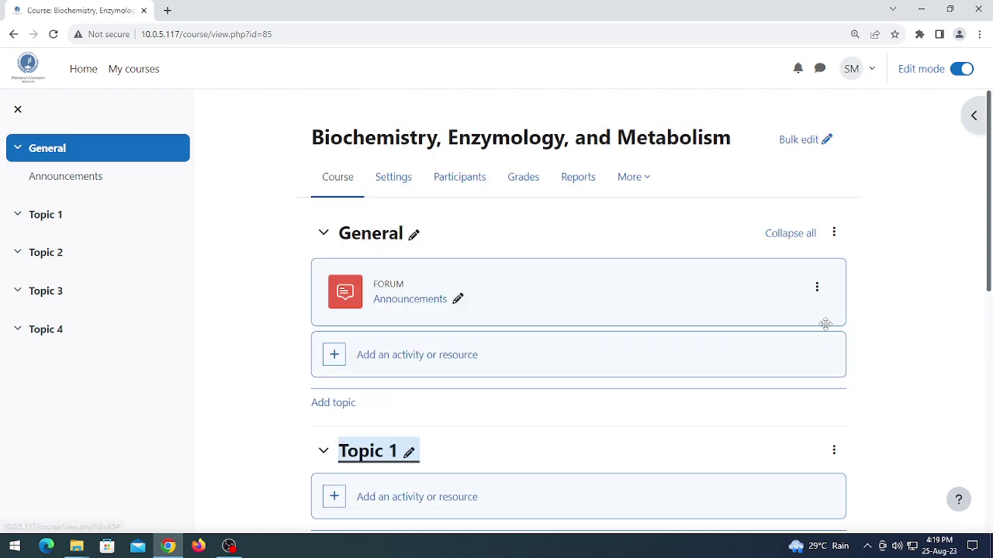
pyautogui.scroll(-3, 423, 325)
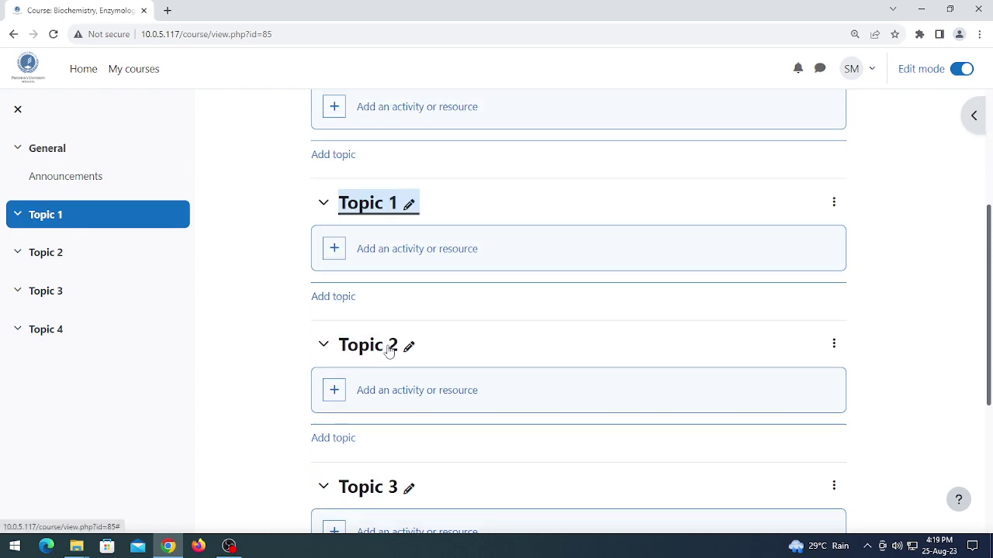
pyautogui.scroll(3, 444, 348)
pyautogui.scroll(-3, 470, 343)
pyautogui.click(409, 204)
pyautogui.write('c')
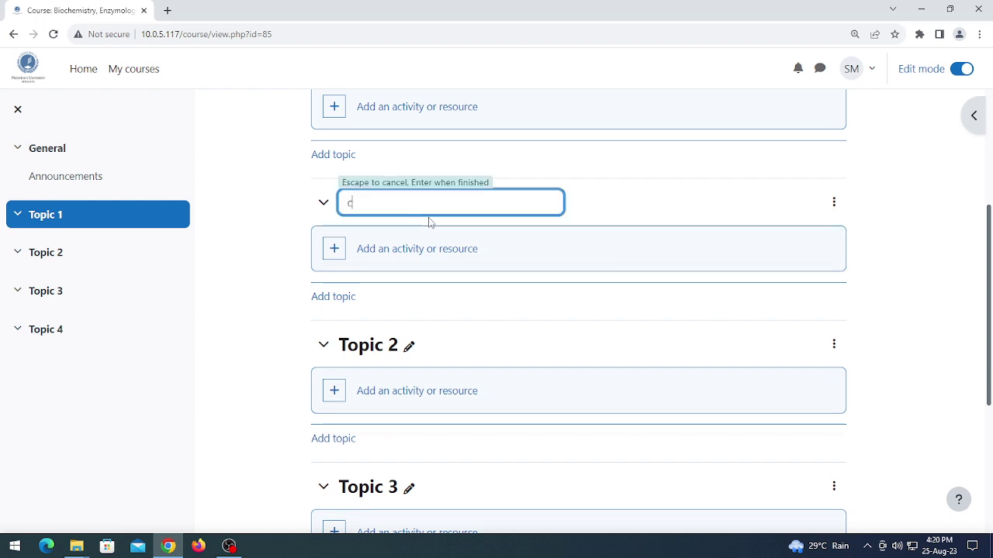
pyautogui.write('hapter 1')
pyautogui.press('Return')
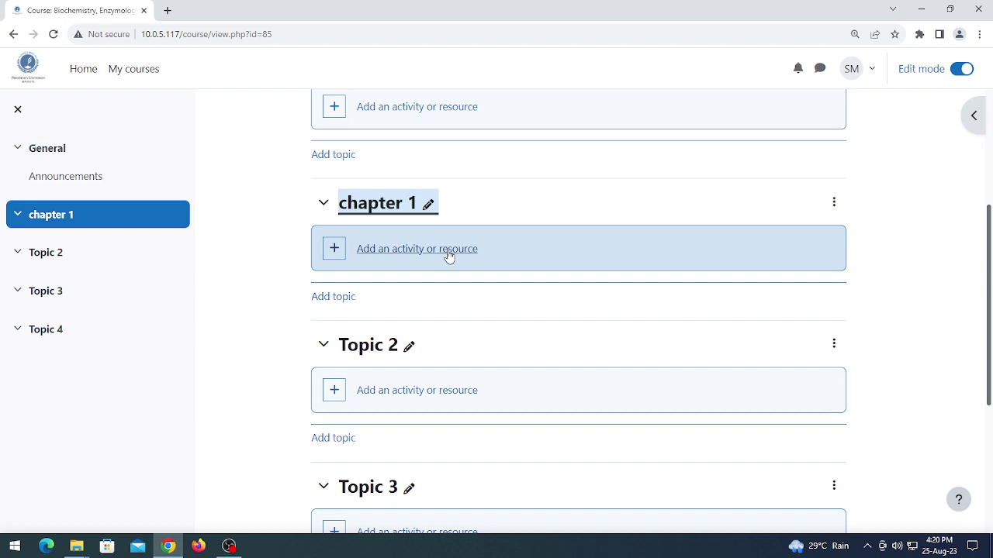
pyautogui.click(440, 250)
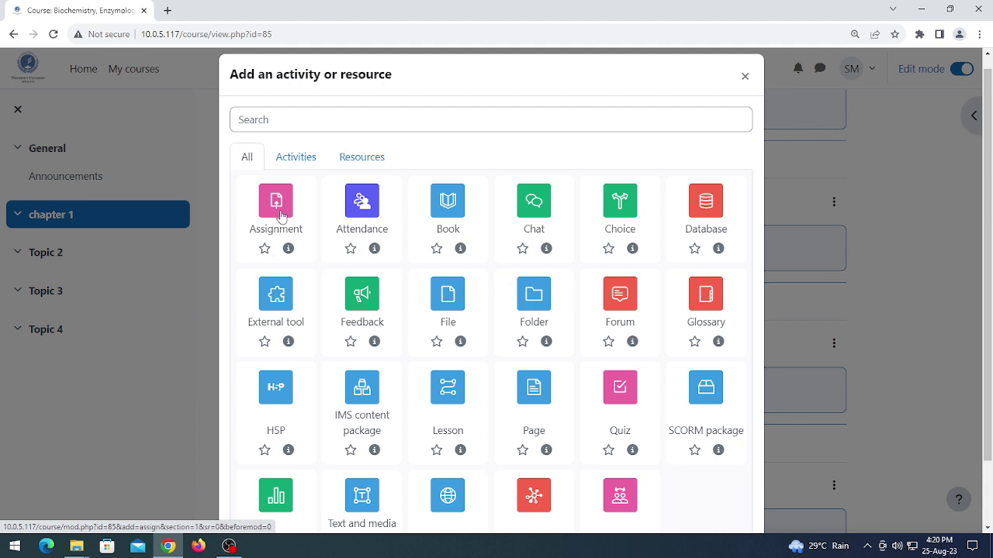
# Pick Assignment from the activity chooser for chapter 1
pyautogui.scroll(-1, 487, 357)
pyautogui.scroll(2, 479, 354)
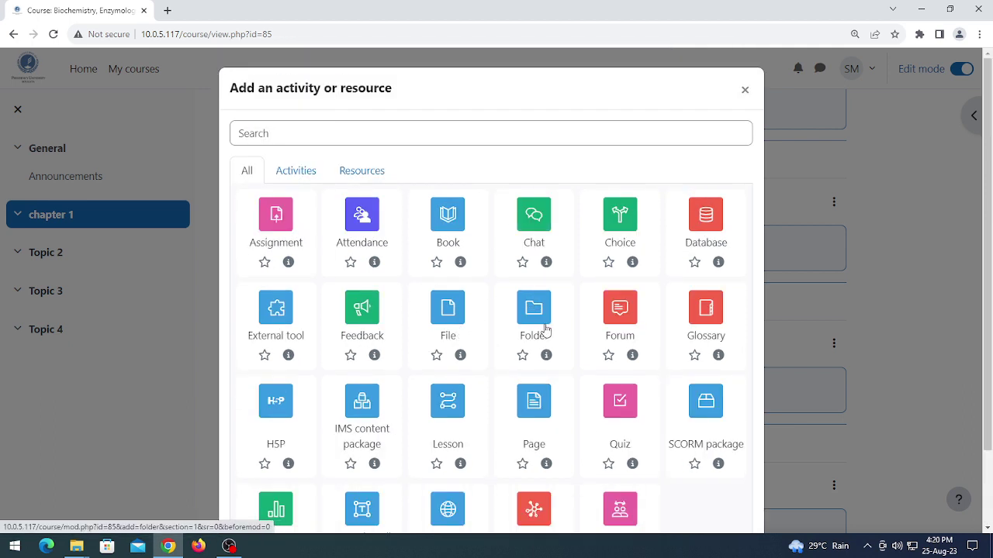
pyautogui.scroll(-2, 543, 341)
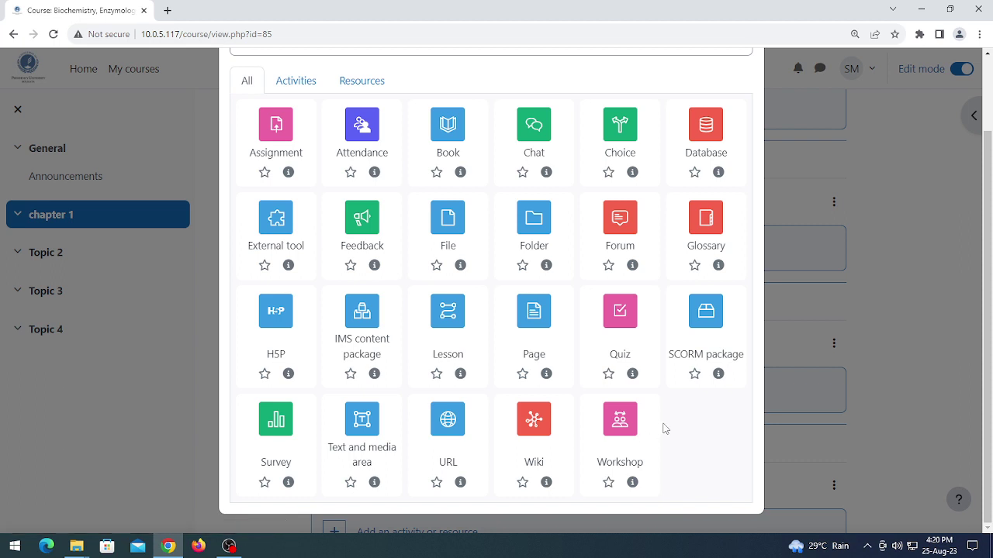
pyautogui.scroll(2, 416, 370)
pyautogui.scroll(-2, 573, 380)
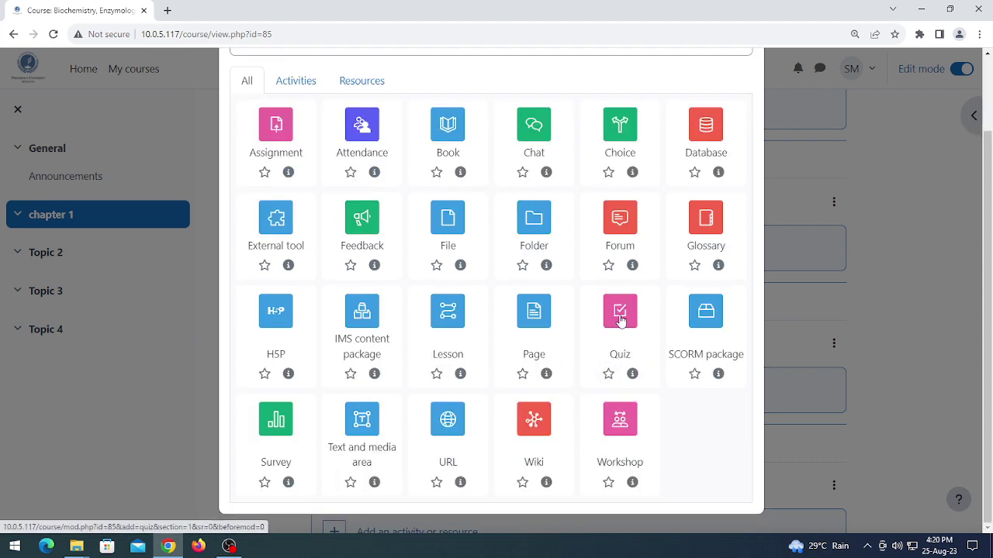
pyautogui.scroll(2, 620, 320)
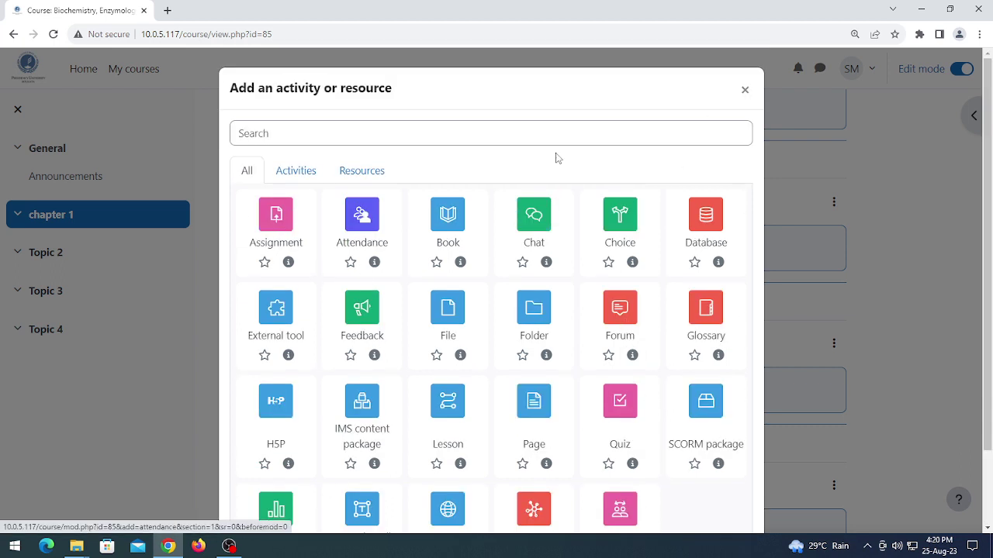
pyautogui.click(745, 90)
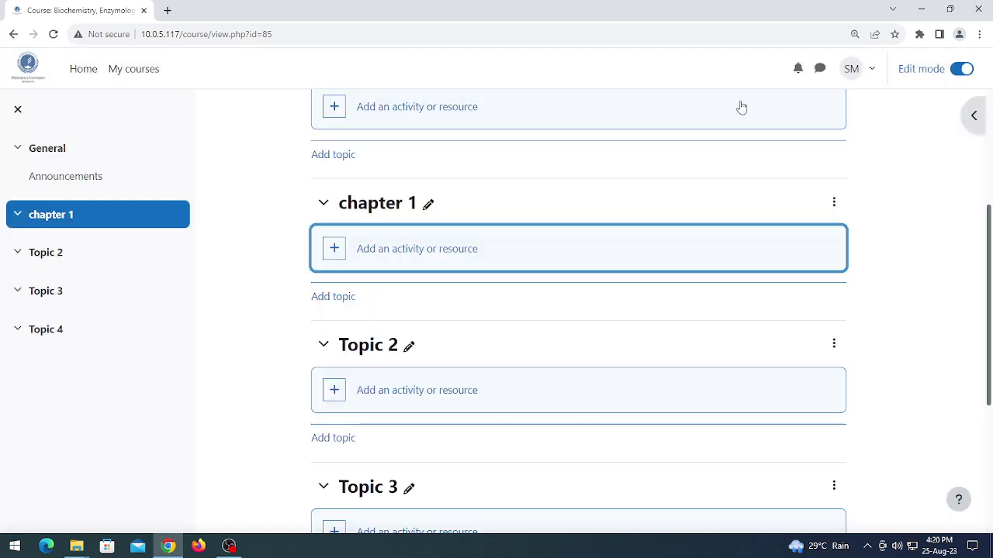
pyautogui.click(447, 251)
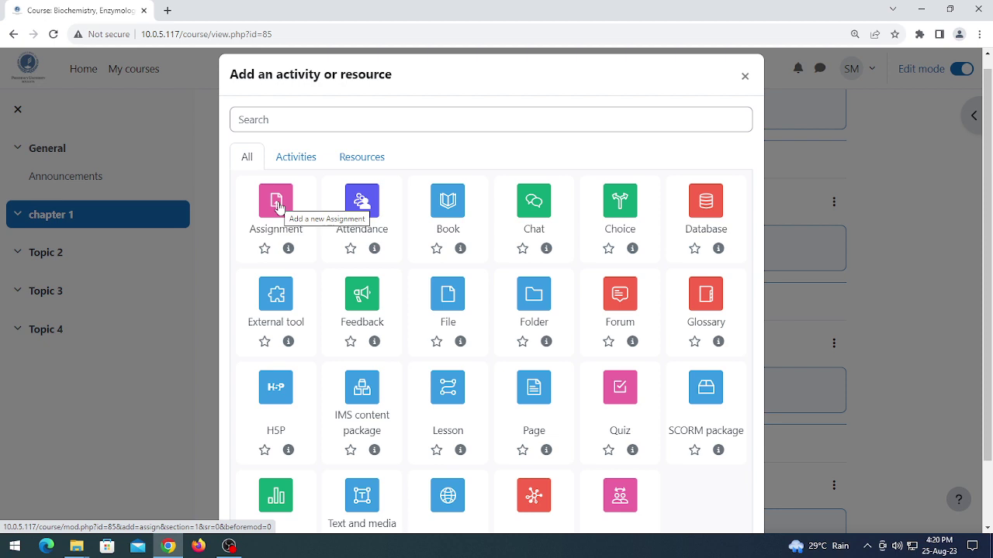
pyautogui.click(277, 203)
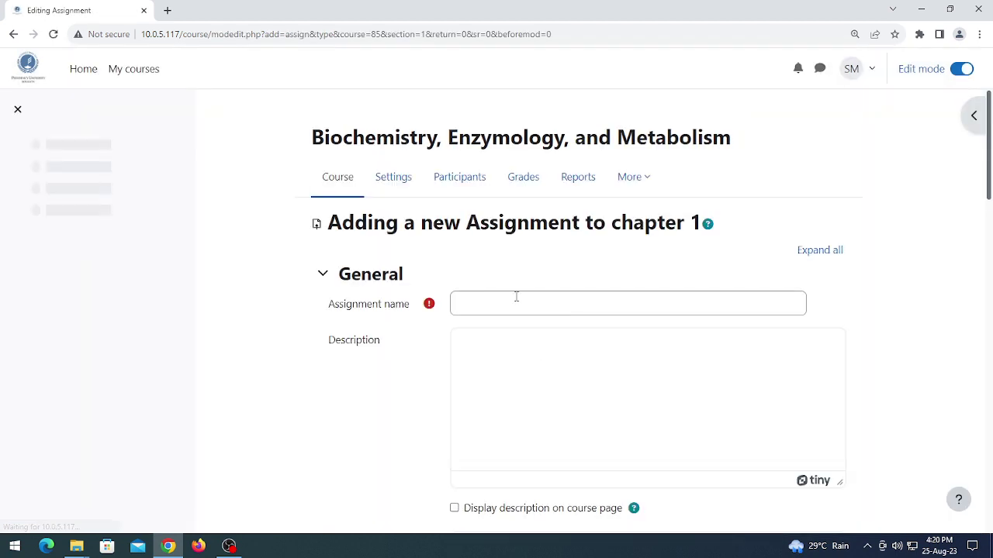
# Name it 'Assignment 1' with description 'Author Presidency University' displayed on the course page
pyautogui.click(516, 302)
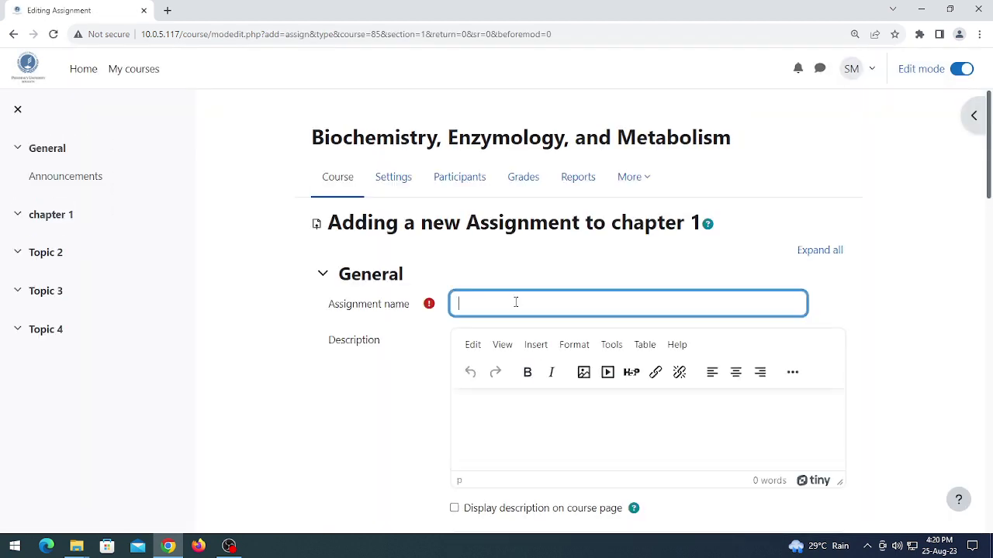
pyautogui.write('Assignment 1')
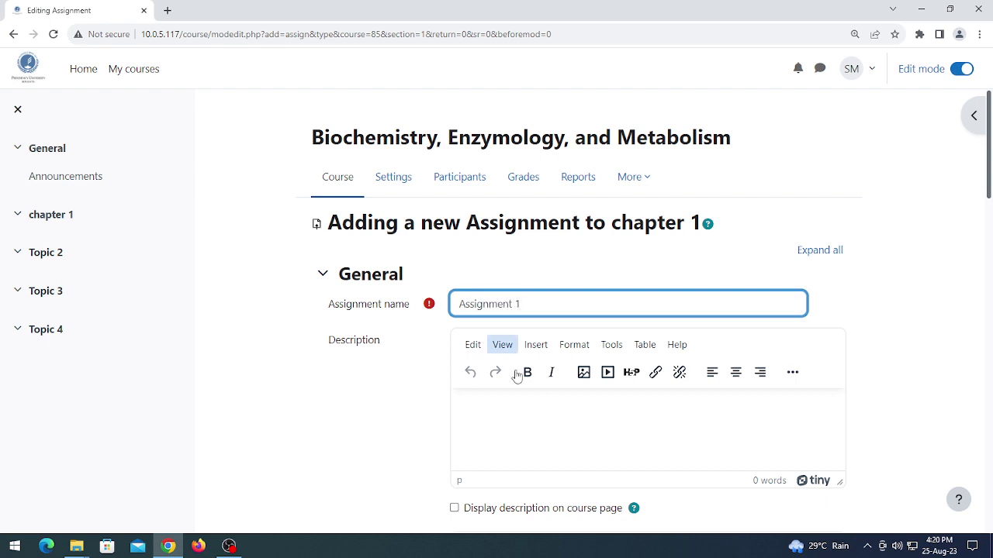
pyautogui.click(517, 420)
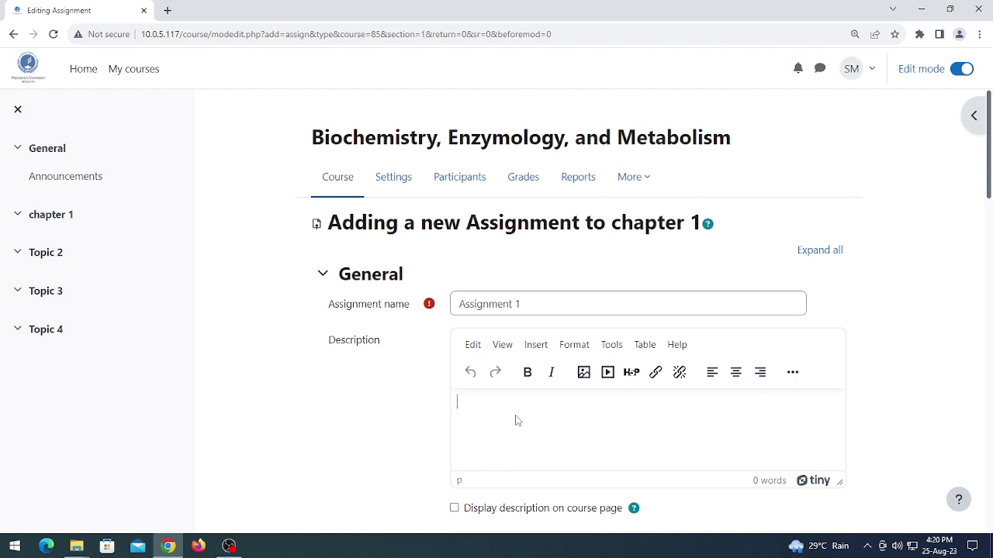
pyautogui.write('Auth')
pyautogui.write('ored by p')
pyautogui.write('ency University')
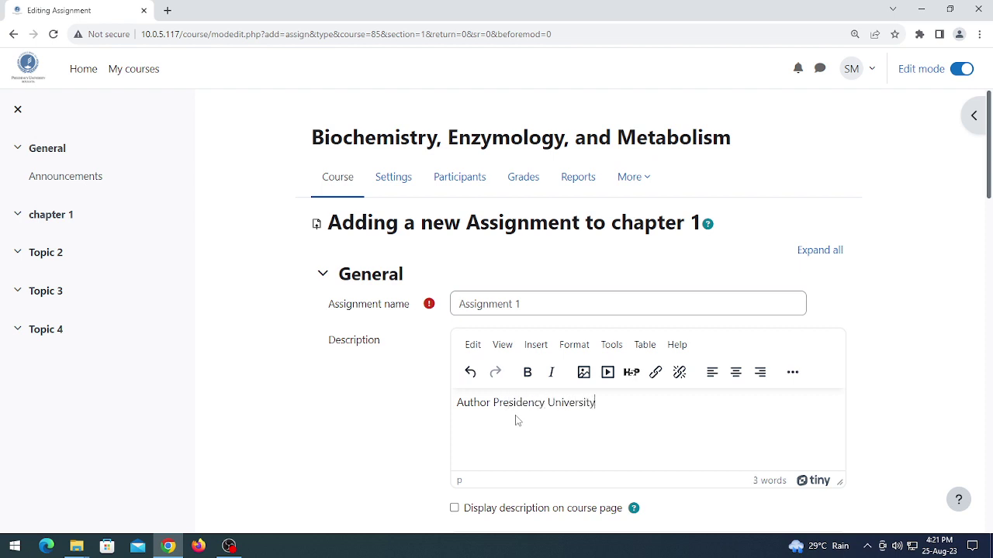
pyautogui.scroll(-1, 515, 420)
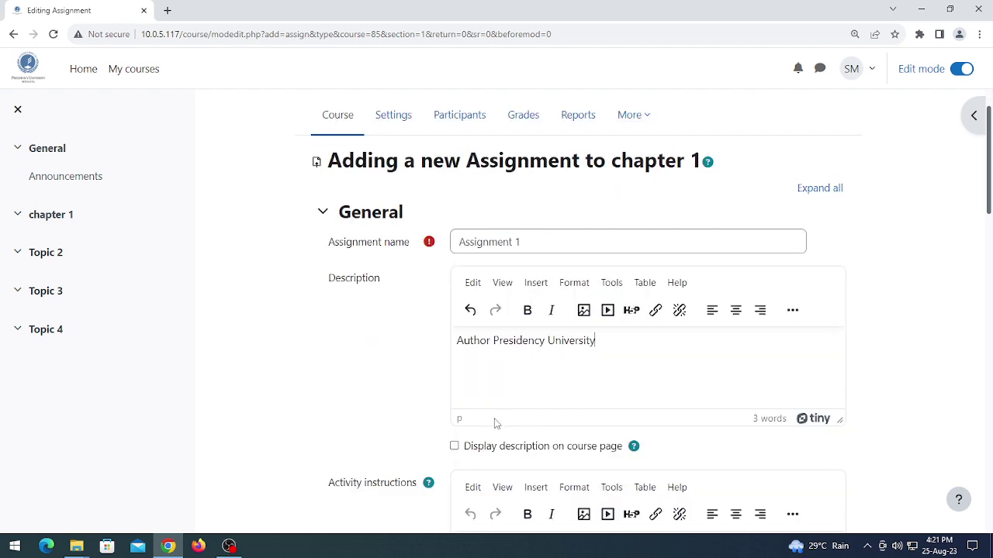
pyautogui.click(454, 446)
# Enter the activity instructions 'Submit by next week.'
pyautogui.scroll(-2, 771, 362)
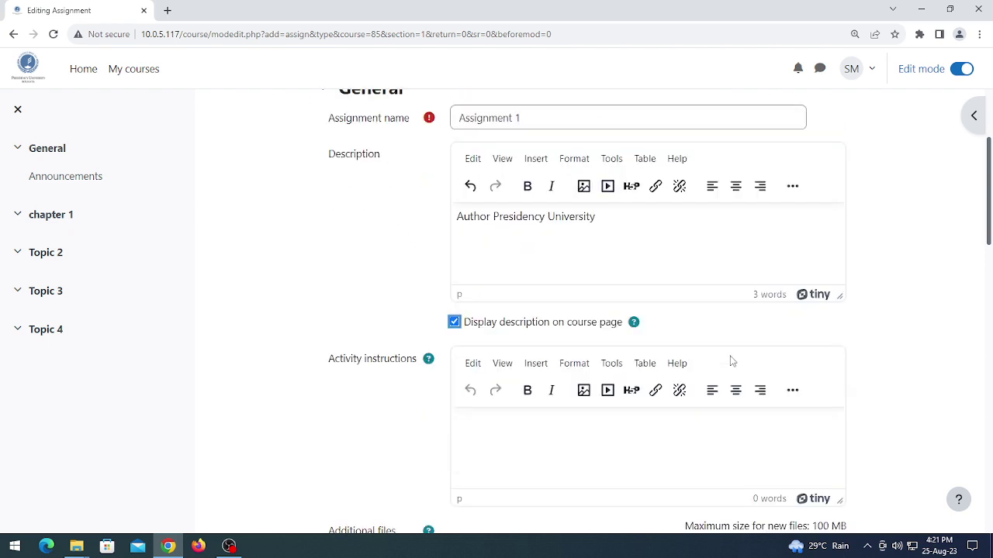
pyautogui.click(505, 438)
pyautogui.write('Subm')
pyautogui.write('it by next week.')
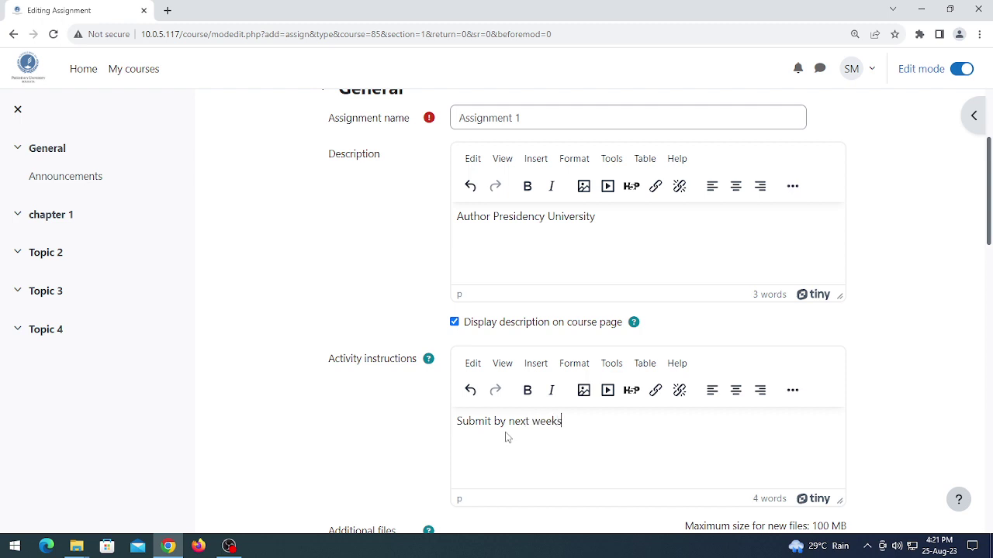
pyautogui.scroll(-3, 505, 437)
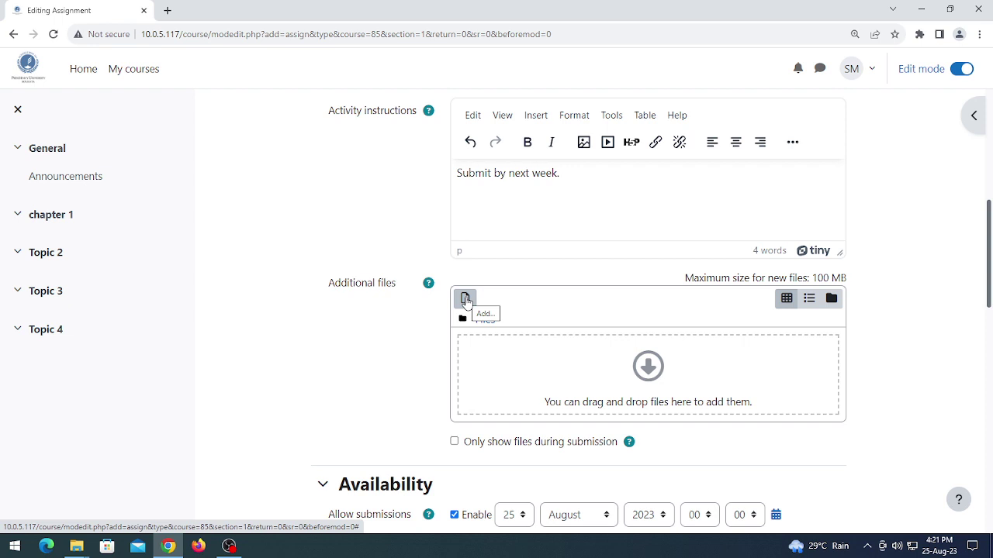
# Upload Assignment 1 test.pdf as an additional file
pyautogui.click(466, 299)
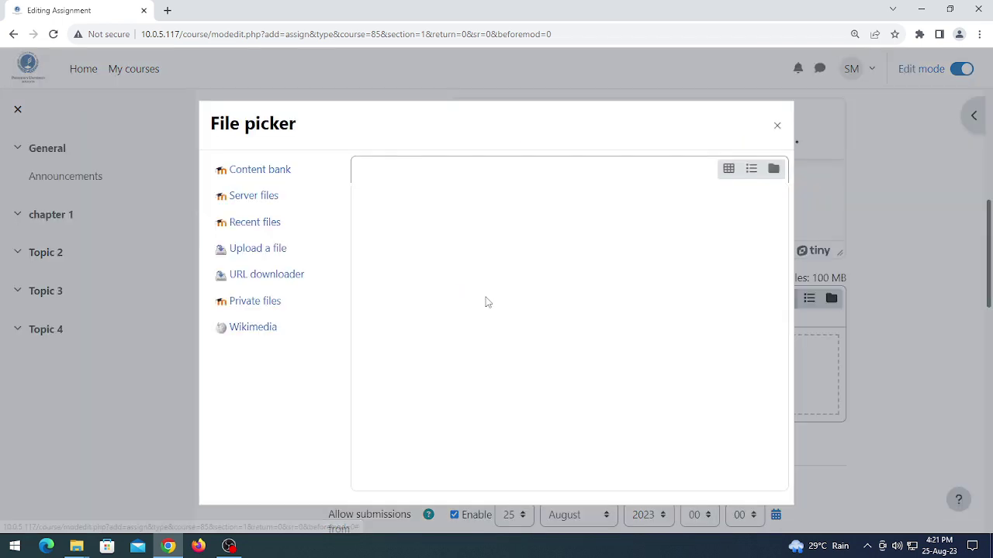
pyautogui.click(263, 249)
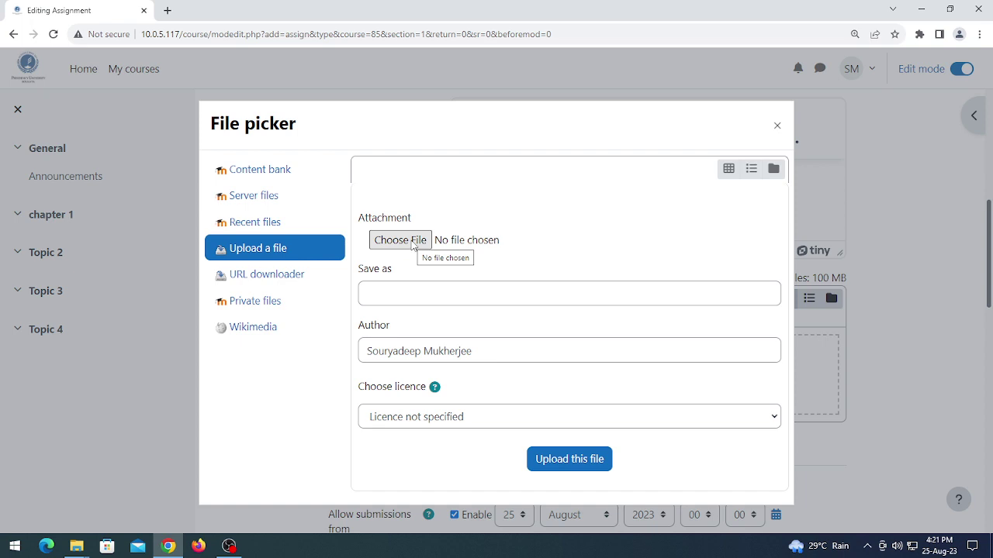
pyautogui.click(413, 243)
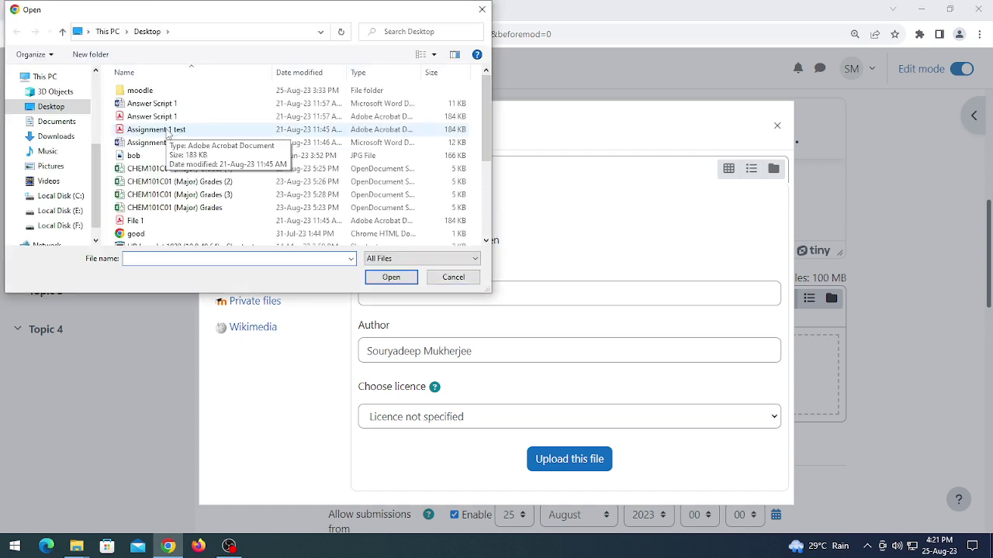
pyautogui.doubleClick(167, 130)
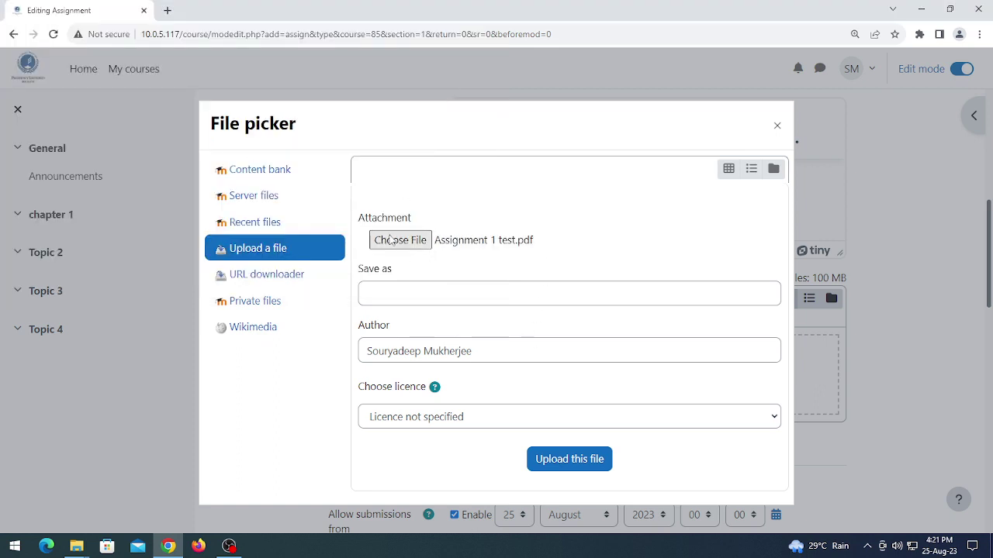
pyautogui.click(597, 464)
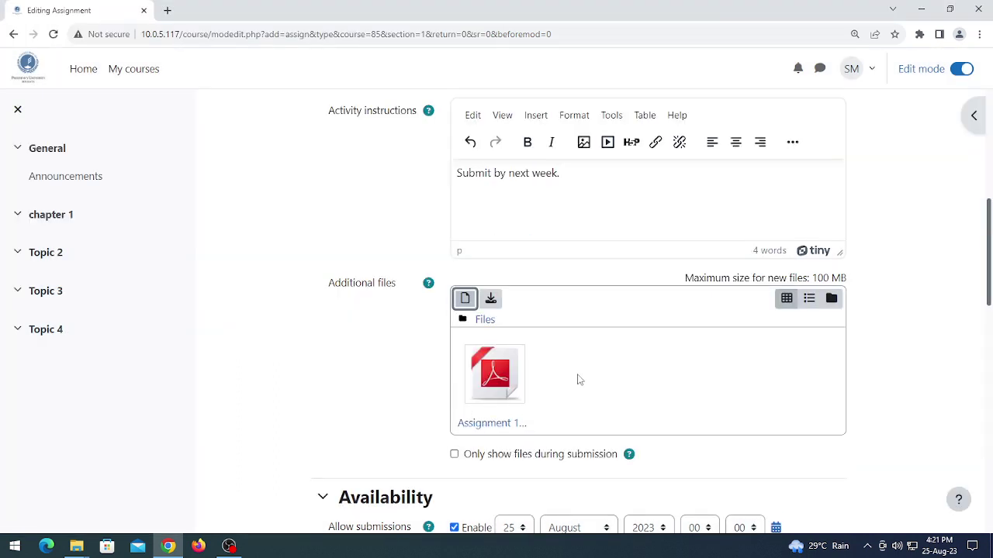
# Upload the Answer Script 1 document, then delete it again
pyautogui.click(466, 301)
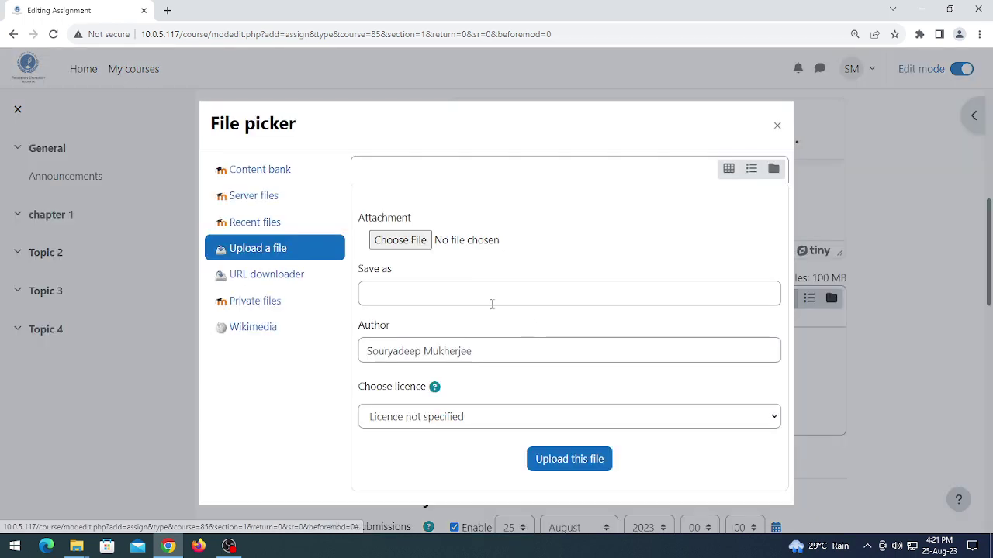
pyautogui.click(410, 242)
pyautogui.doubleClick(158, 113)
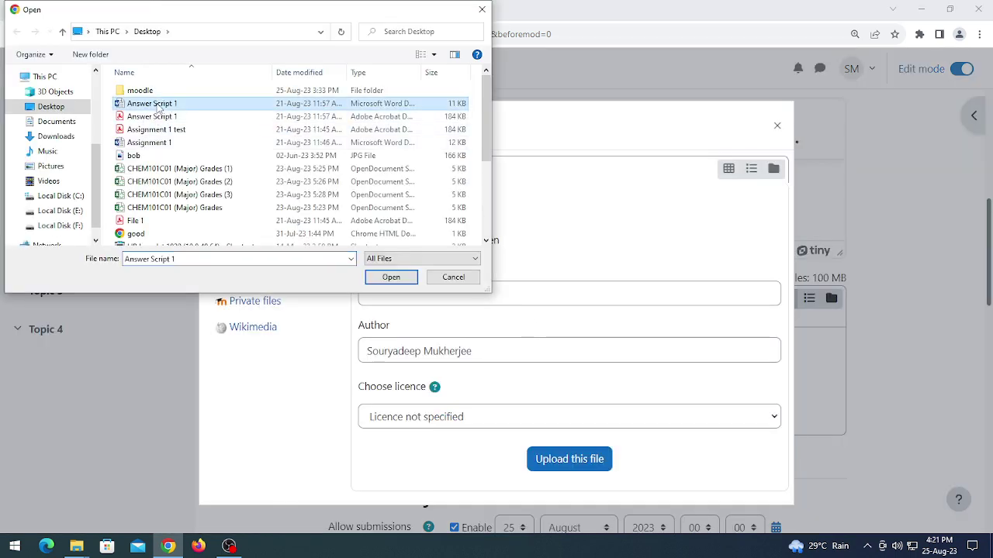
pyautogui.click(574, 461)
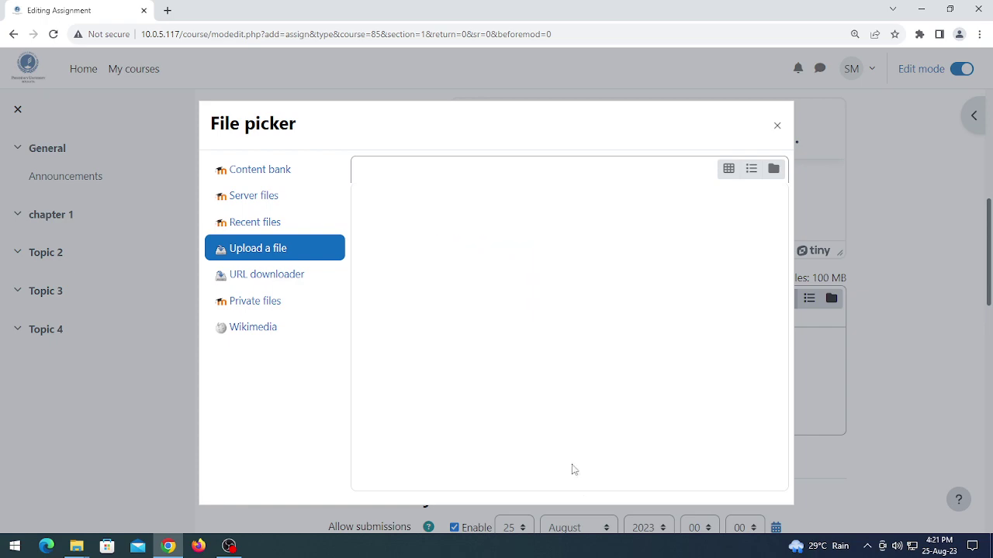
pyautogui.scroll(-2, 623, 398)
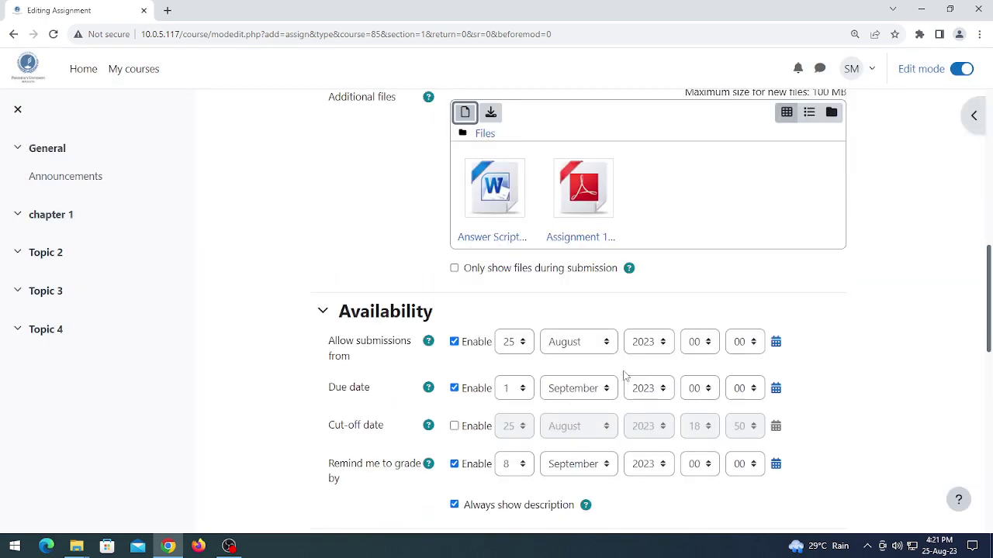
pyautogui.click(475, 198)
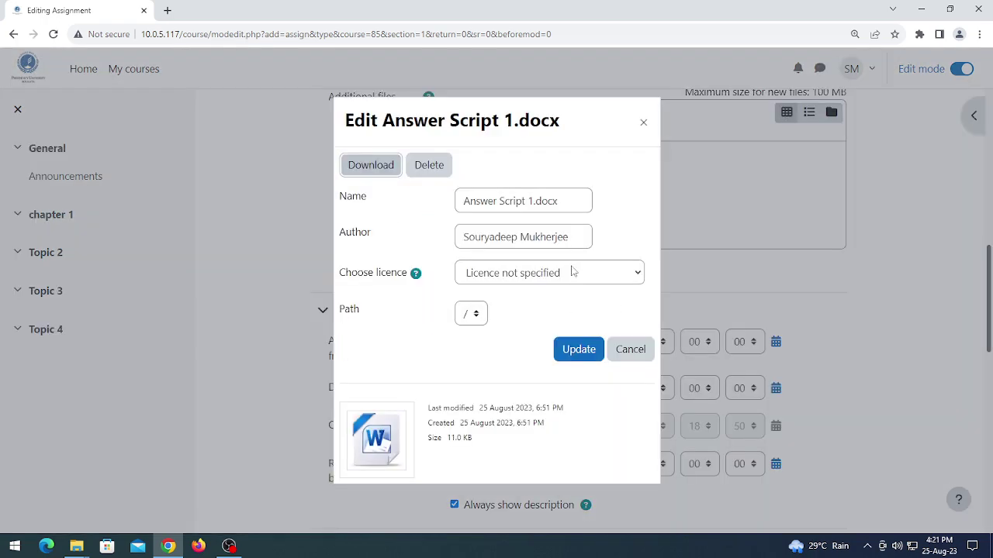
pyautogui.click(417, 176)
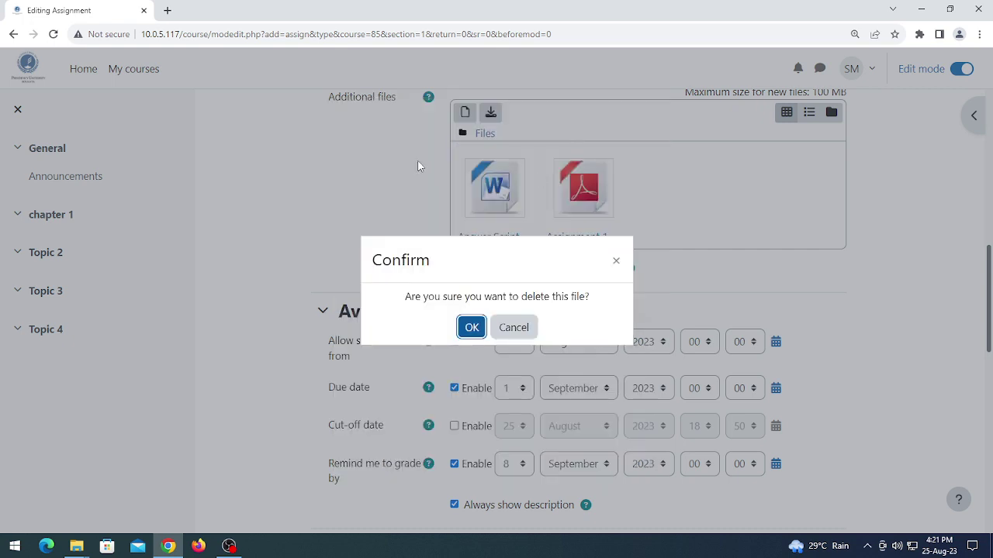
pyautogui.click(472, 329)
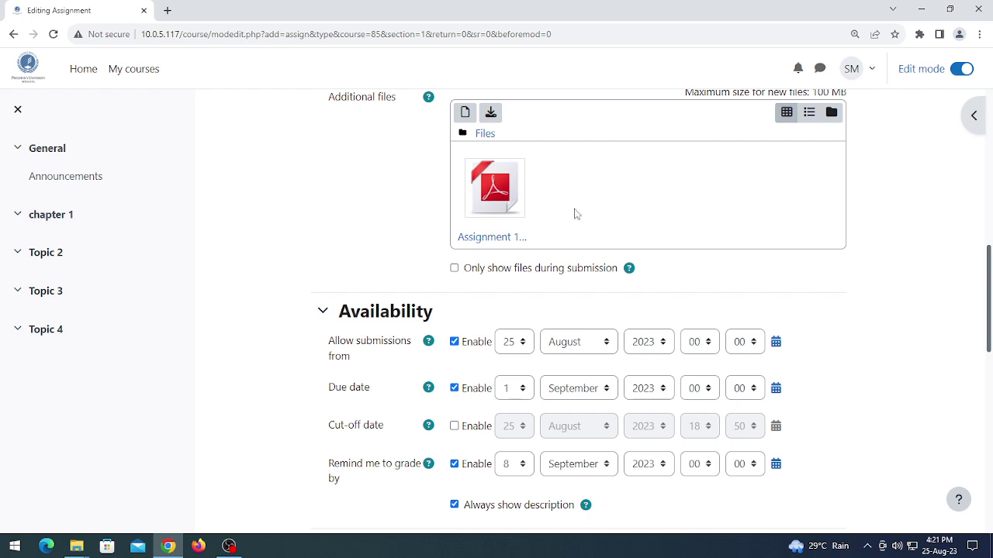
# Tick 'Only show files during submission', leaving the submission start day at 25
pyautogui.click(454, 269)
pyautogui.scroll(-3, 282, 160)
pyautogui.scroll(1, 447, 223)
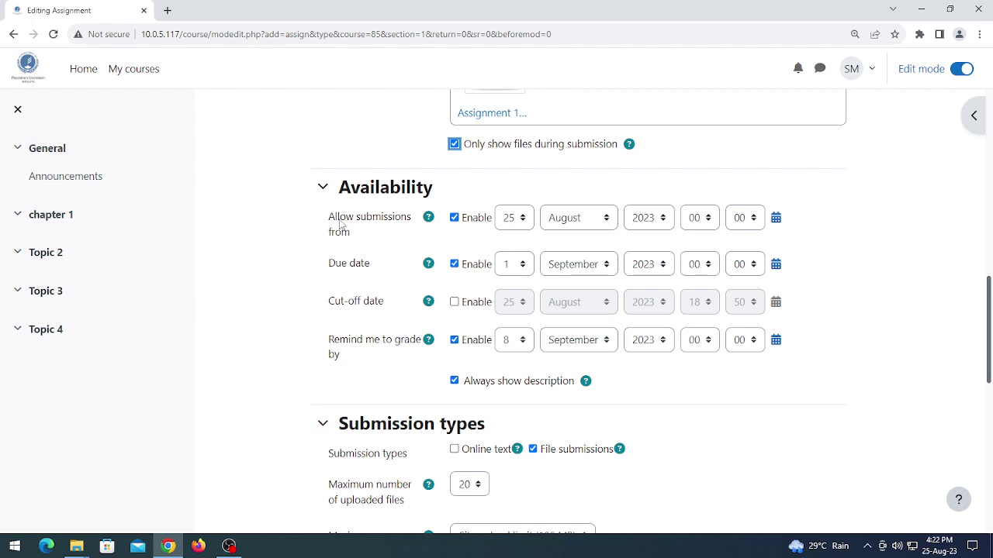
pyautogui.click(522, 220)
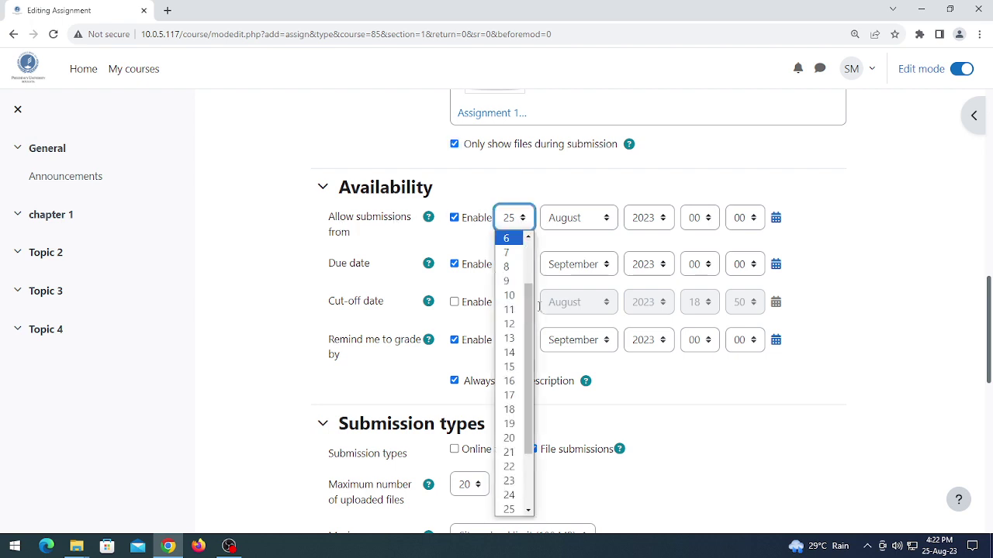
pyautogui.click(517, 219)
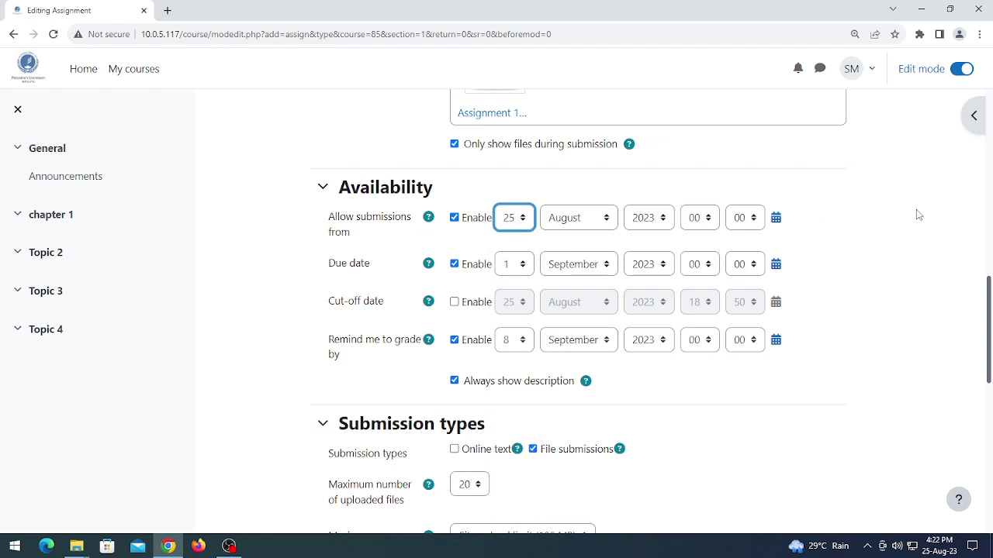
pyautogui.click(511, 217)
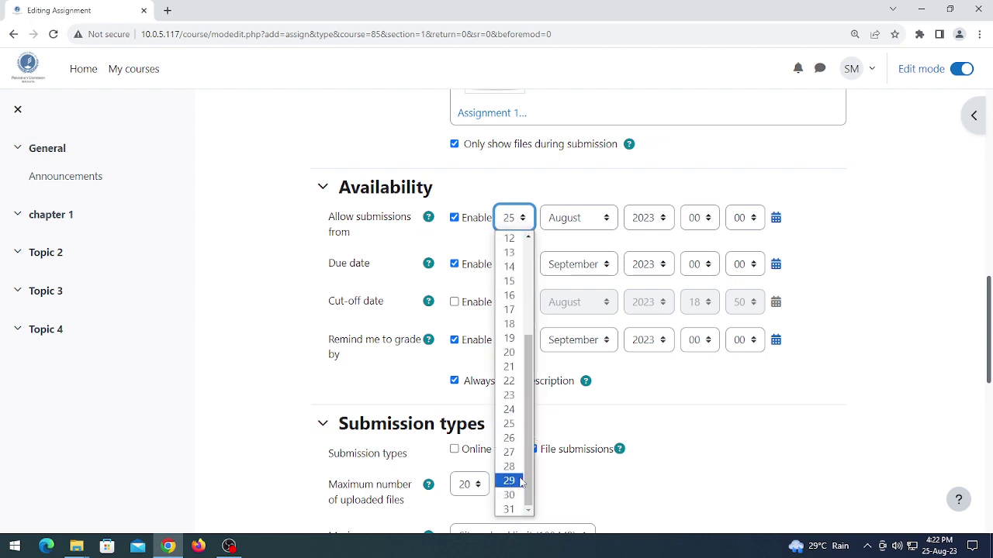
pyautogui.click(892, 256)
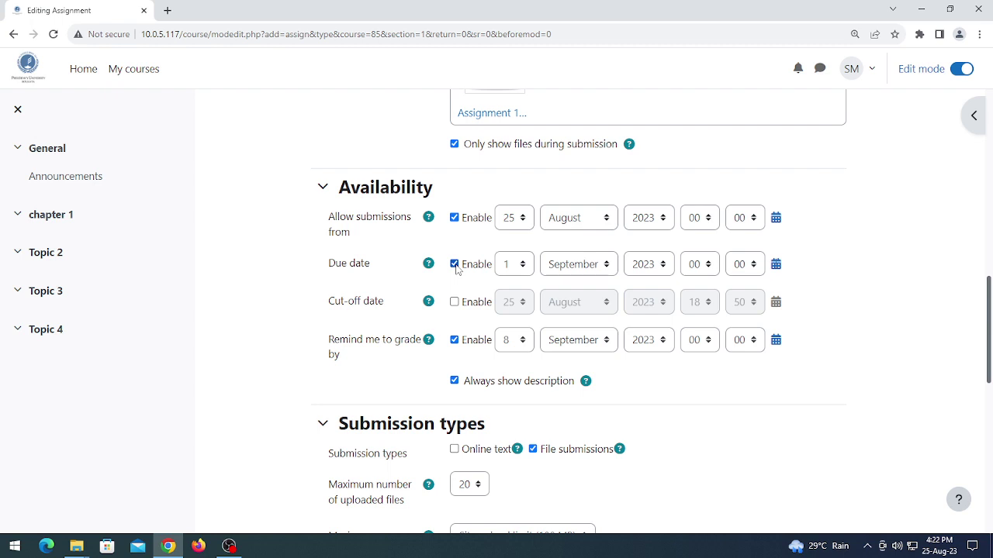
# Set the due date to 29 August
pyautogui.click(522, 265)
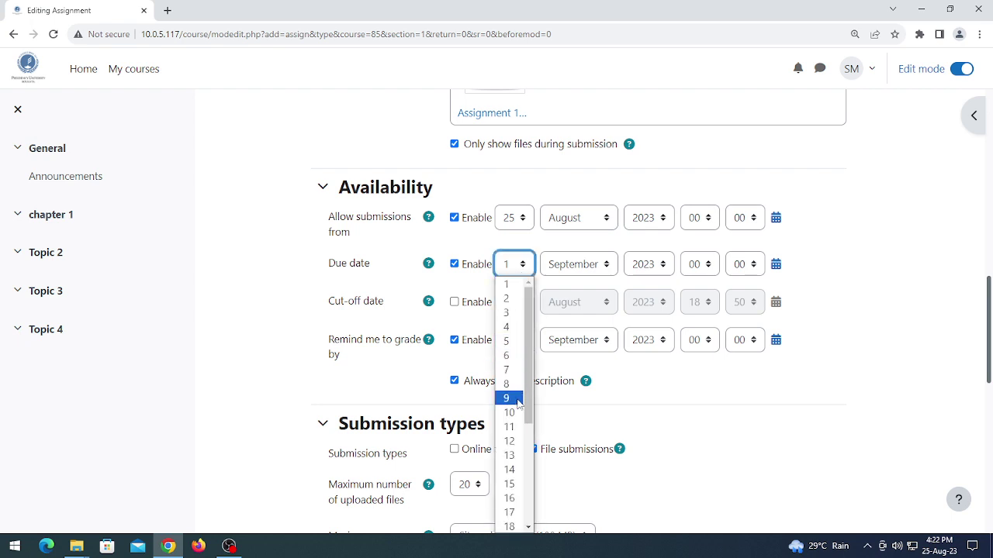
pyautogui.scroll(-5, 512, 489)
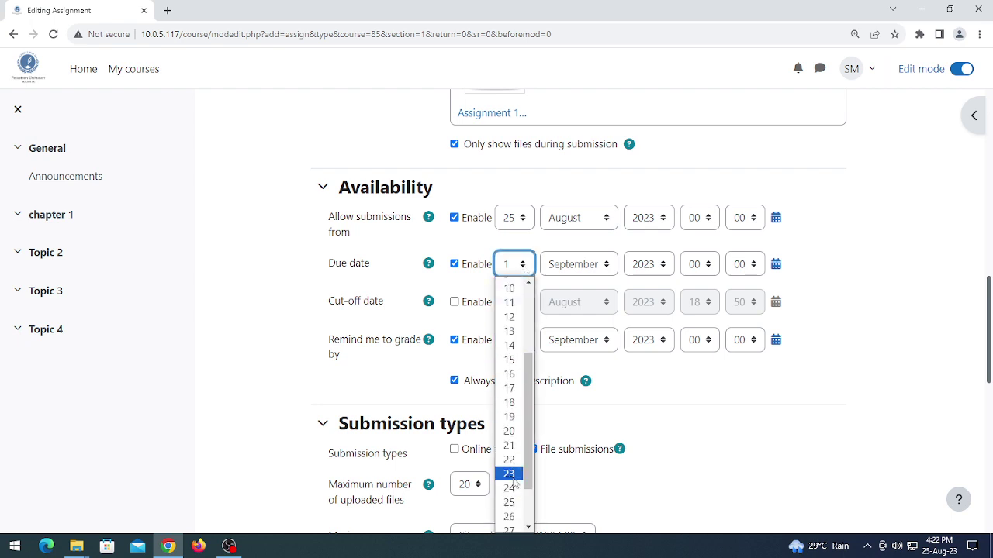
pyautogui.click(512, 502)
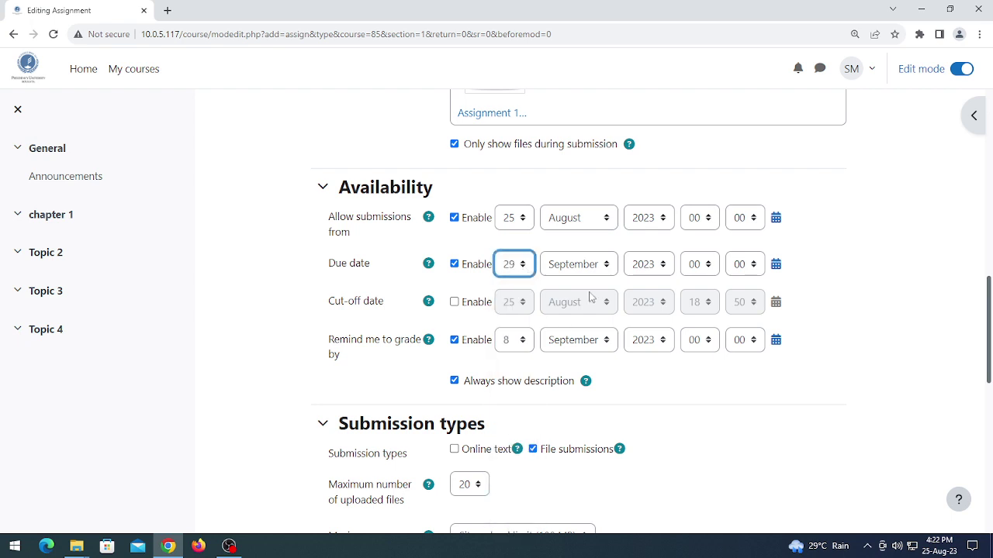
pyautogui.click(597, 267)
pyautogui.click(585, 381)
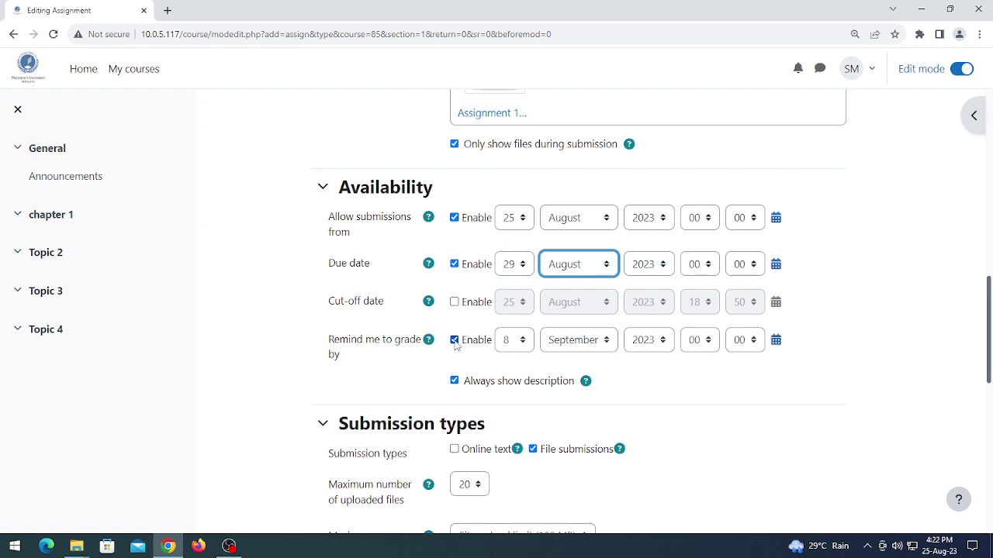
# Keep File submissions as the only submission type, with online text left off
pyautogui.scroll(-2, 554, 390)
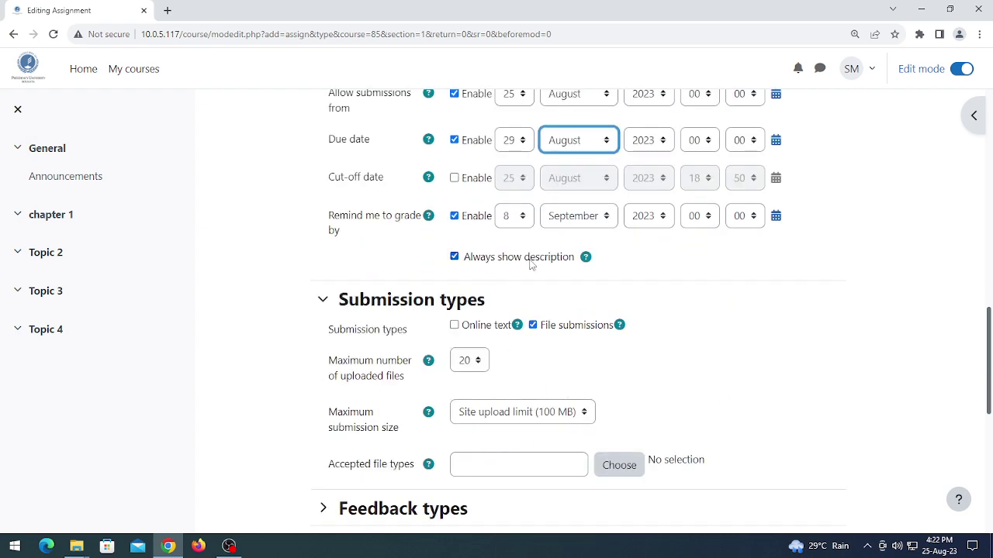
pyautogui.scroll(-2, 463, 321)
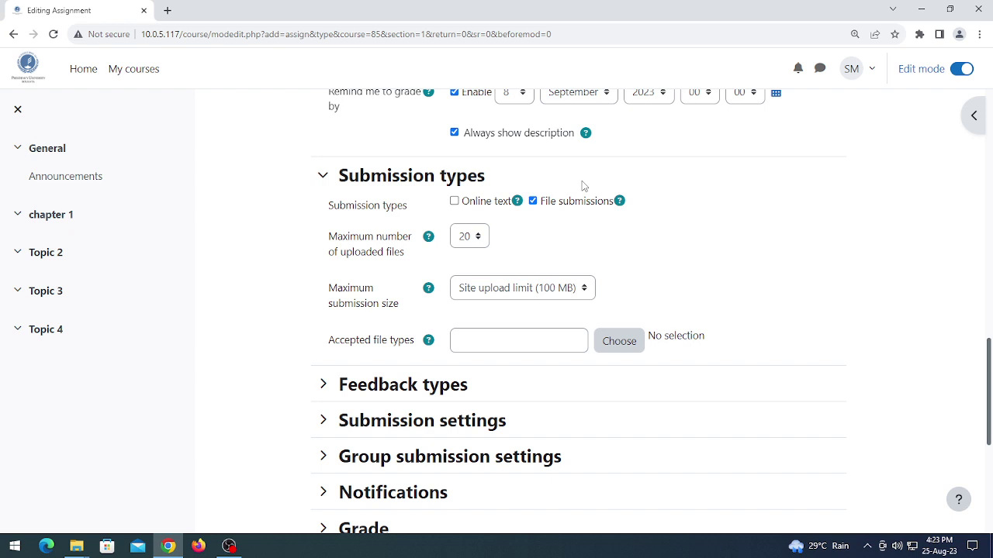
pyautogui.click(455, 201)
pyautogui.click(455, 201)
pyautogui.click(533, 201)
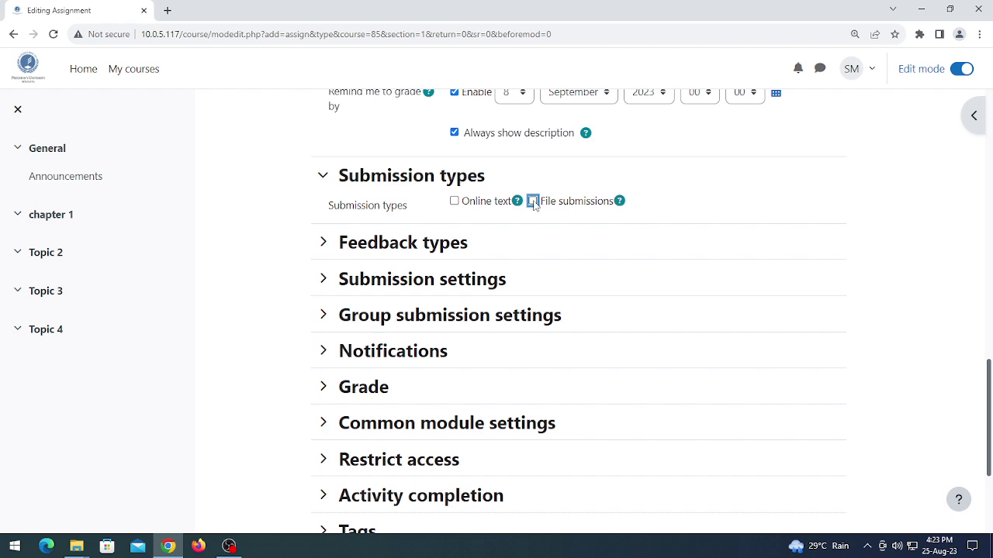
pyautogui.click(533, 201)
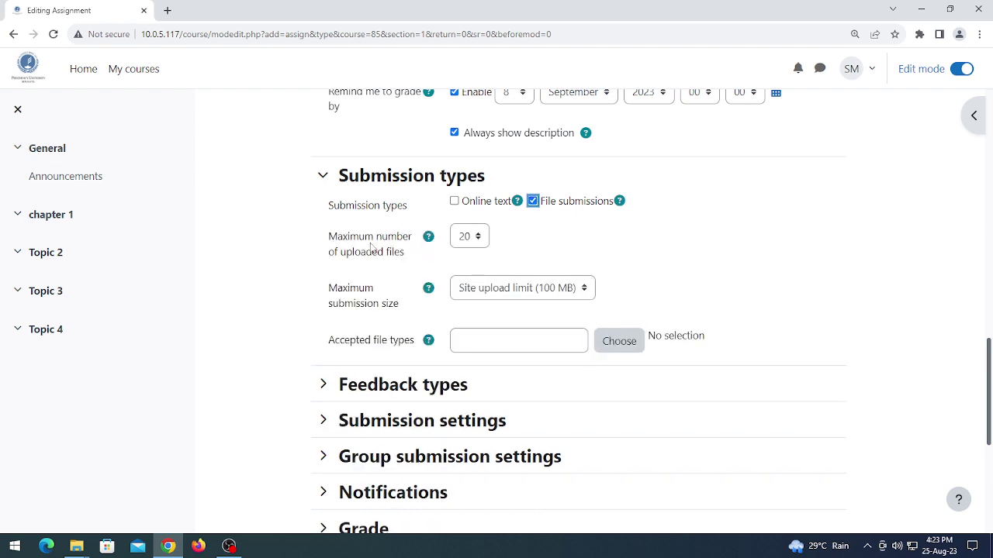
# Limit submissions to 1 uploaded file with a 2 MB maximum size
pyautogui.click(470, 239)
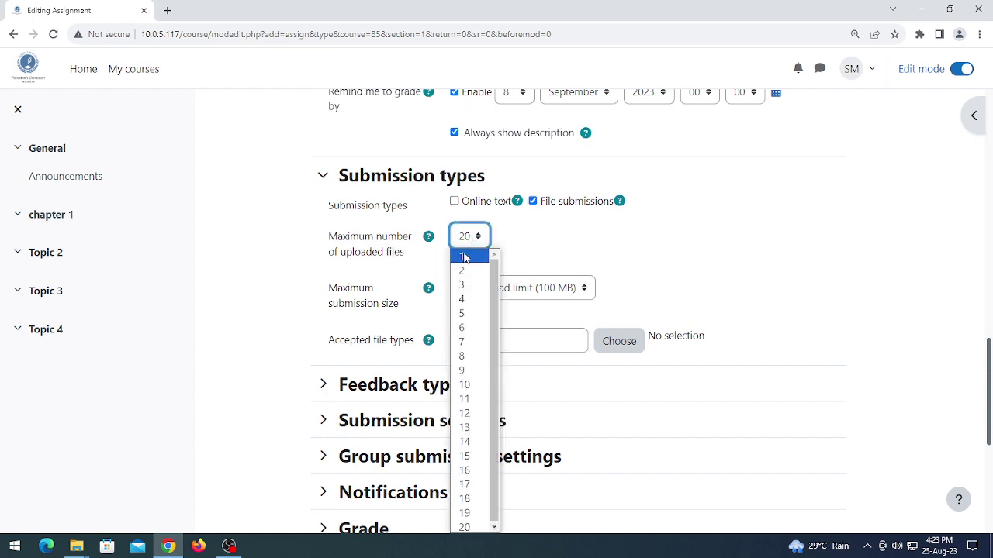
pyautogui.click(467, 257)
pyautogui.scroll(-1, 567, 247)
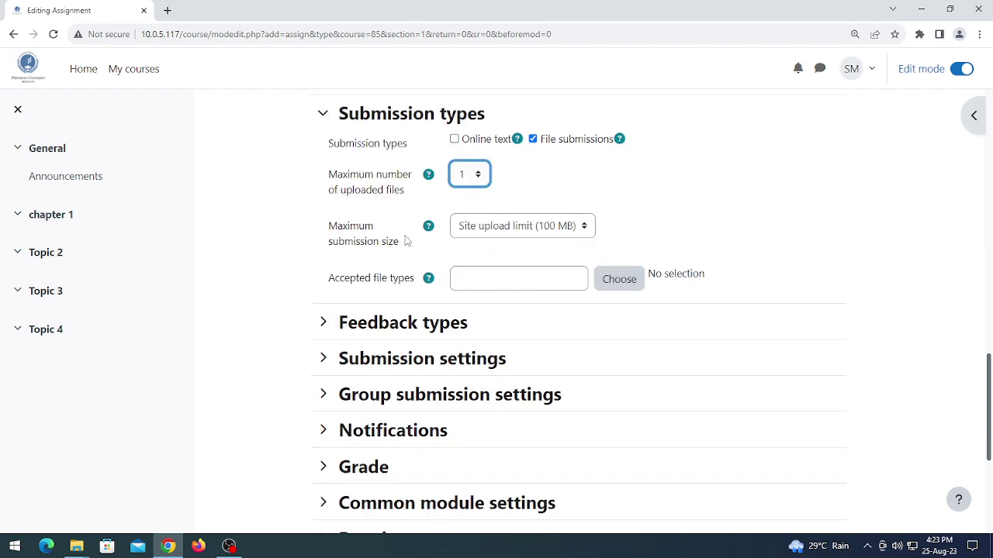
pyautogui.click(581, 228)
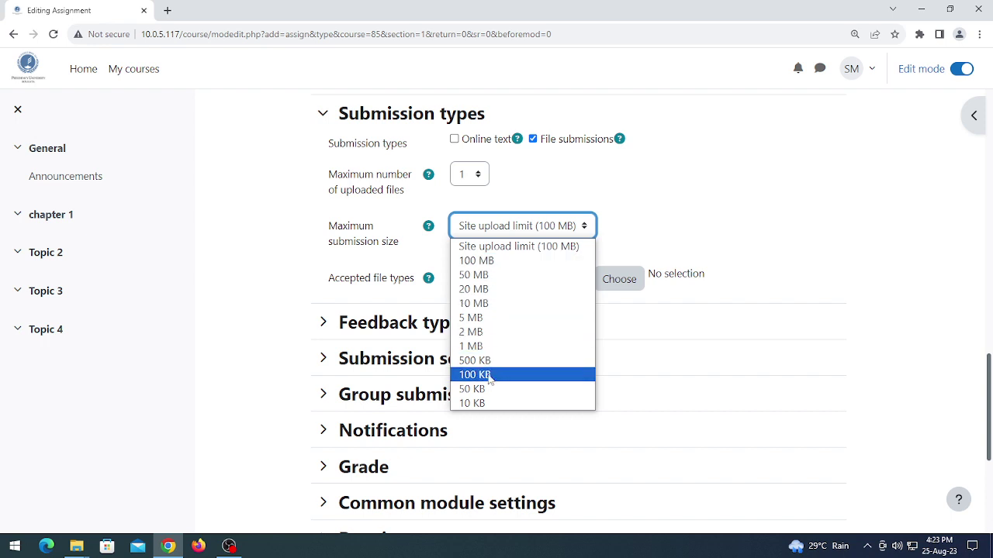
pyautogui.click(497, 332)
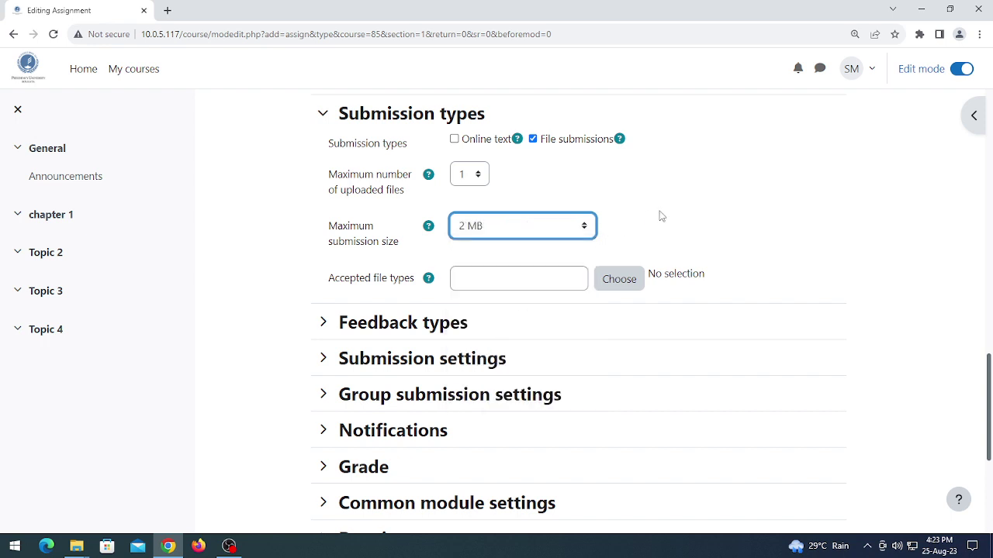
# Set Accepted file types to PDF document (.pdf) only and save the choice
pyautogui.click(623, 283)
pyautogui.scroll(-3, 551, 311)
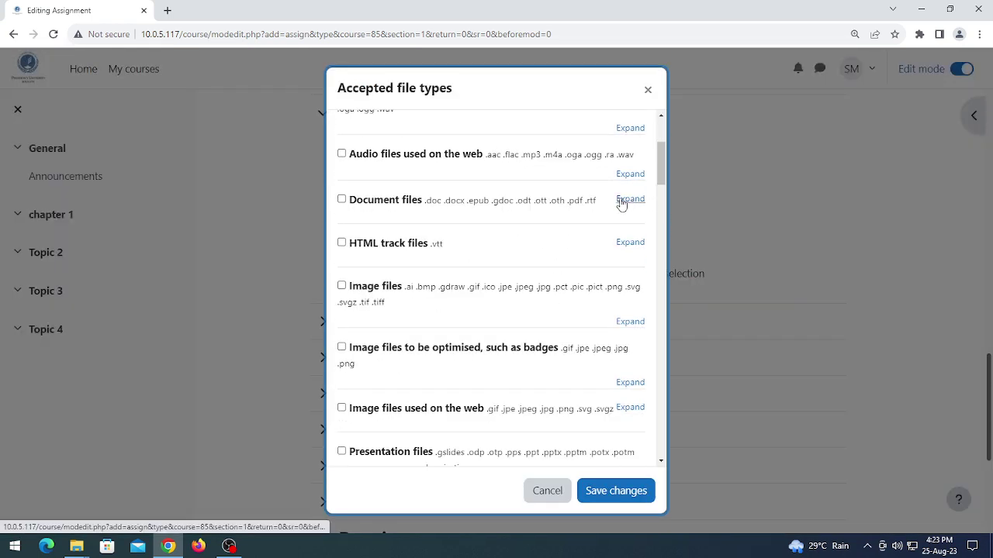
pyautogui.click(628, 199)
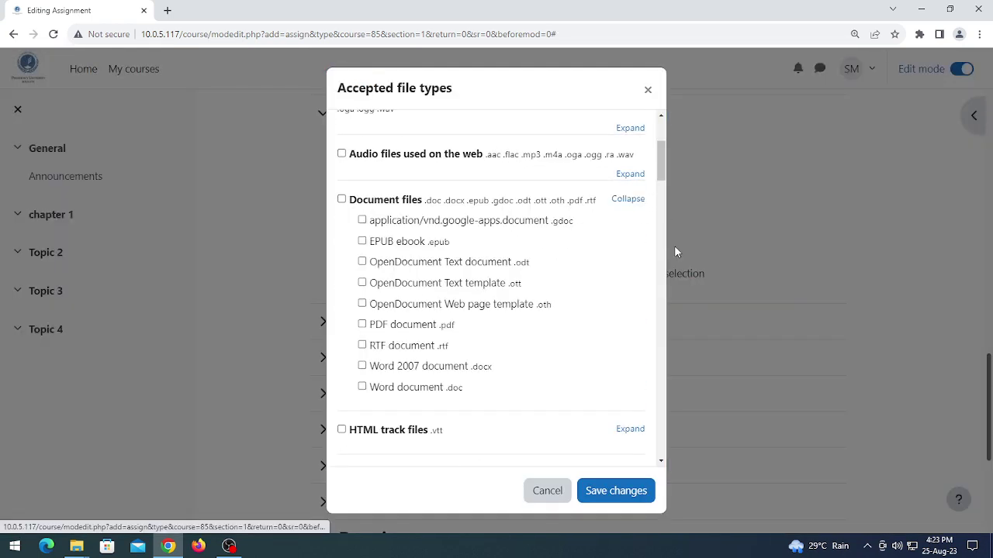
pyautogui.click(363, 325)
pyautogui.scroll(-2, 551, 390)
pyautogui.scroll(2, 551, 389)
pyautogui.scroll(-2, 552, 391)
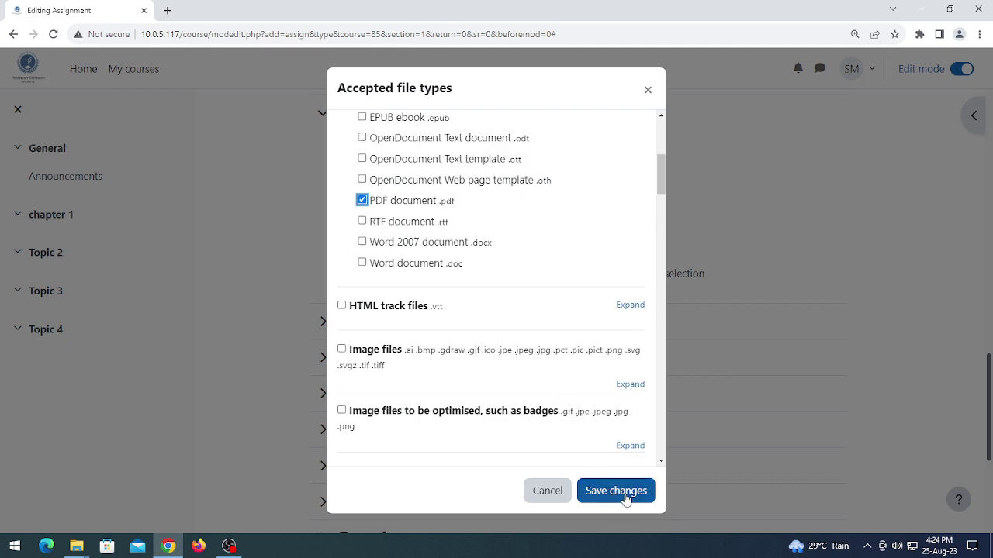
pyautogui.scroll(1, 516, 264)
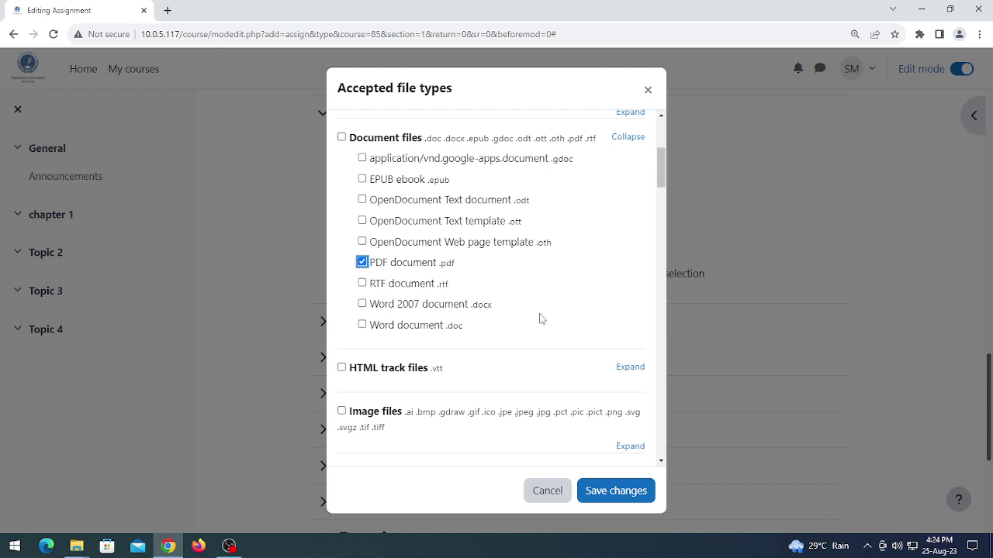
pyautogui.scroll(-1, 527, 345)
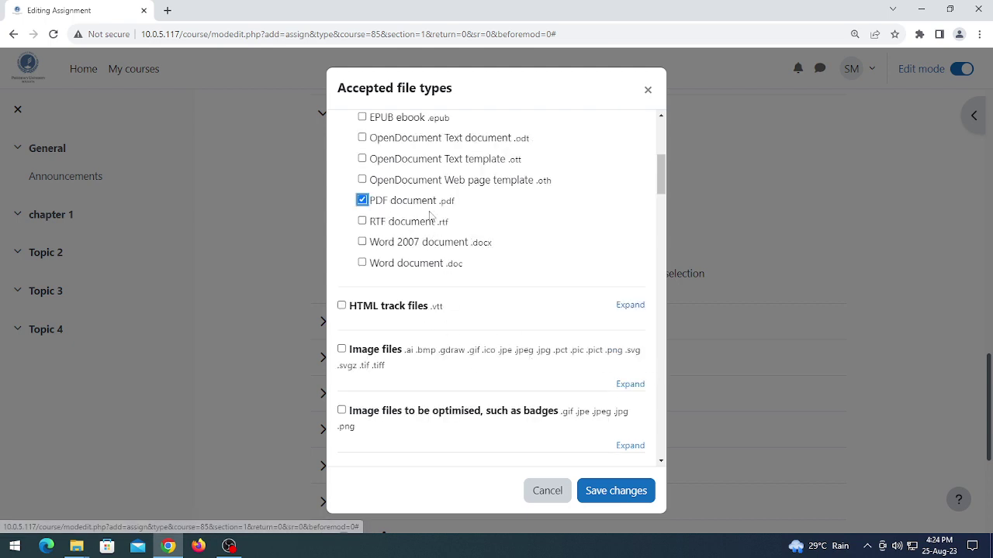
pyautogui.scroll(2, 574, 342)
pyautogui.scroll(-2, 570, 354)
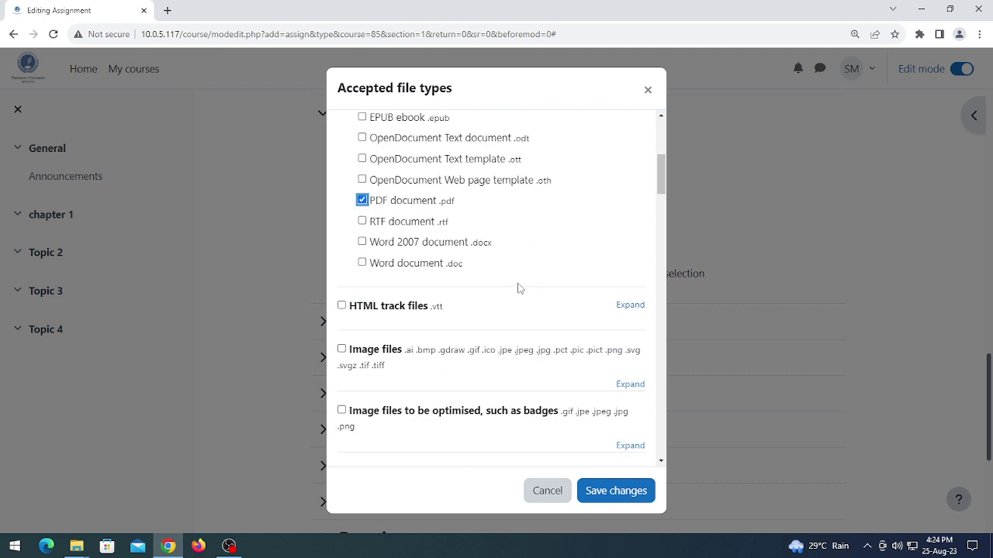
pyautogui.scroll(-3, 528, 287)
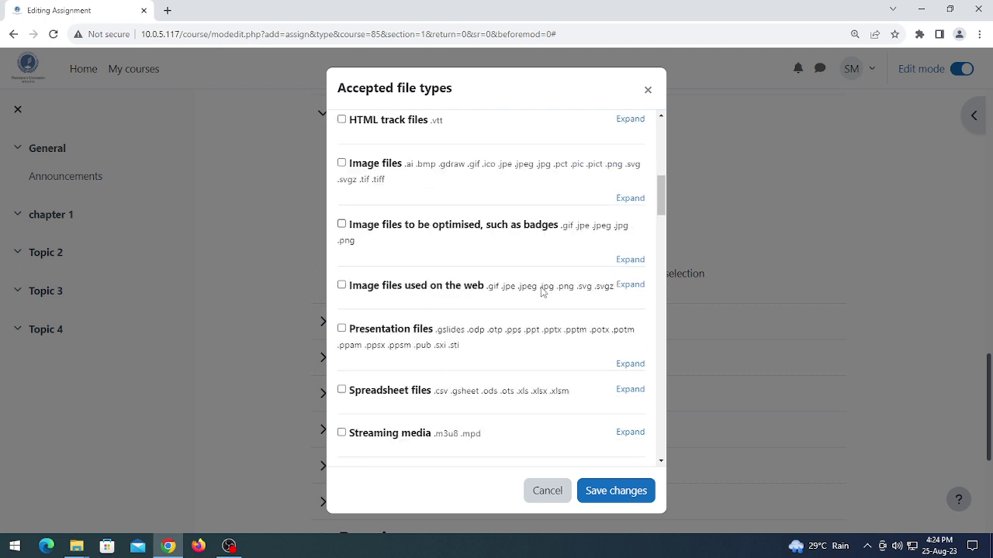
pyautogui.click(630, 261)
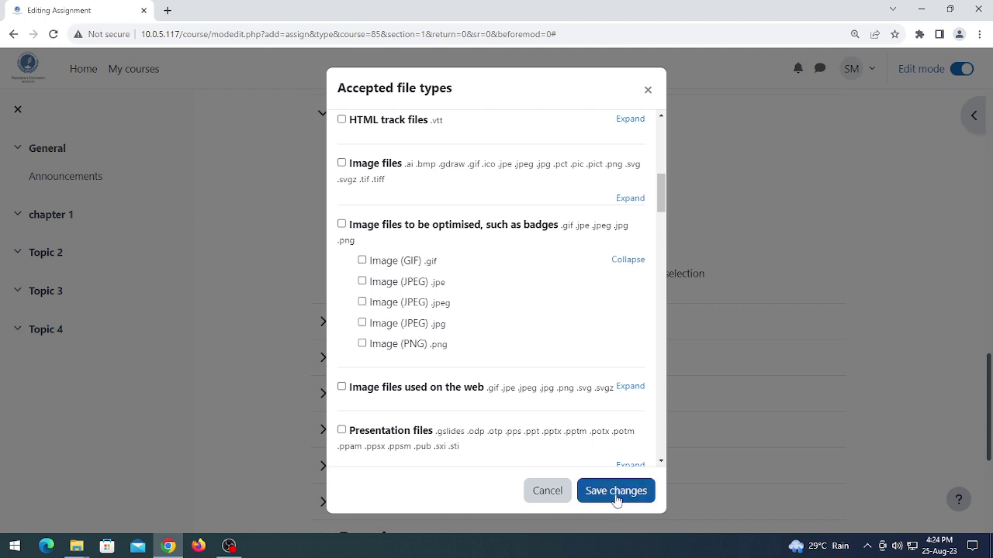
pyautogui.scroll(4, 569, 414)
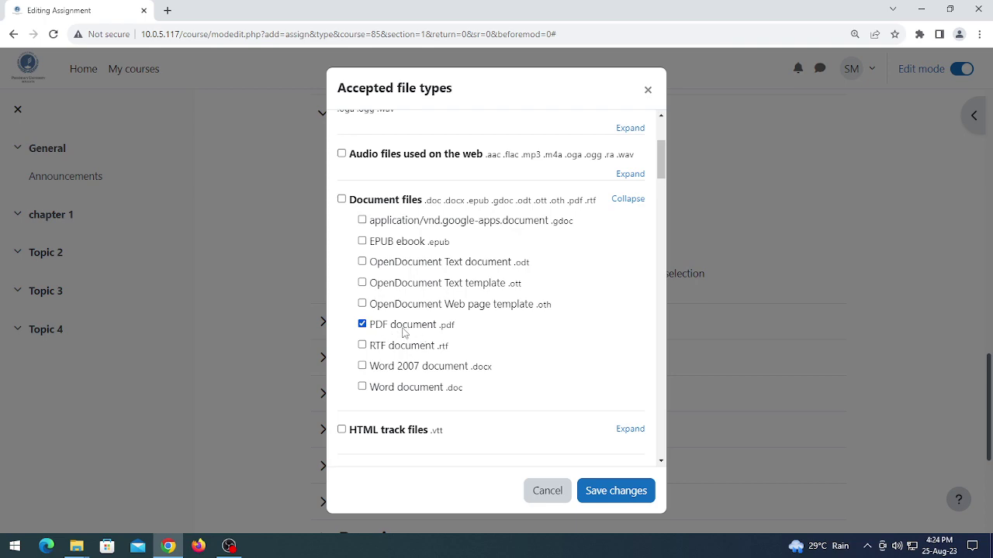
pyautogui.scroll(-3, 524, 346)
pyautogui.scroll(2, 530, 339)
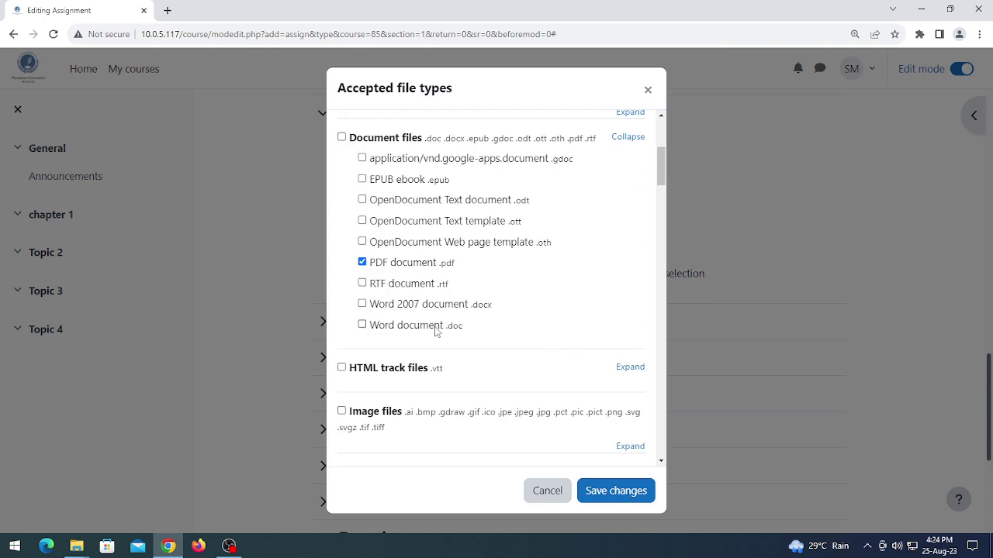
pyautogui.scroll(-3, 589, 419)
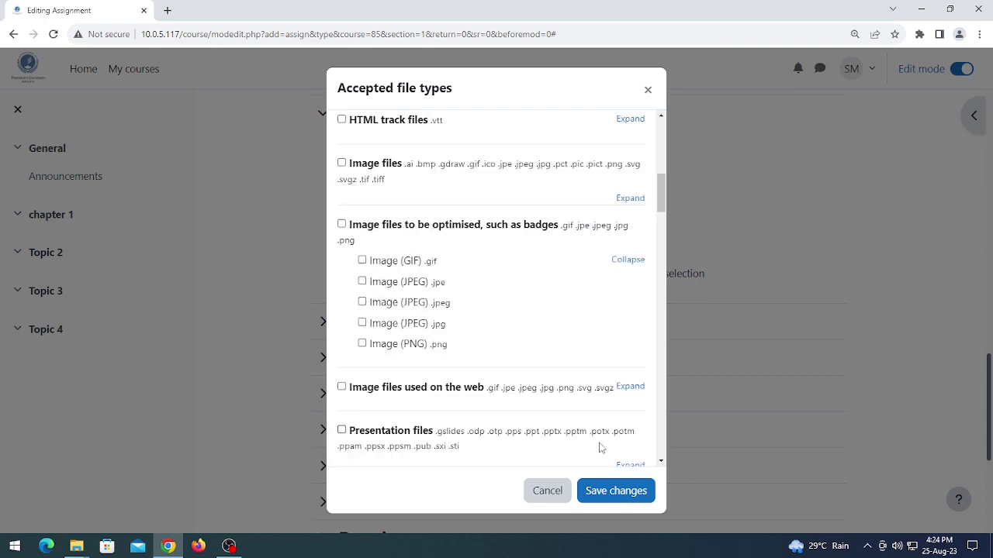
pyautogui.click(616, 491)
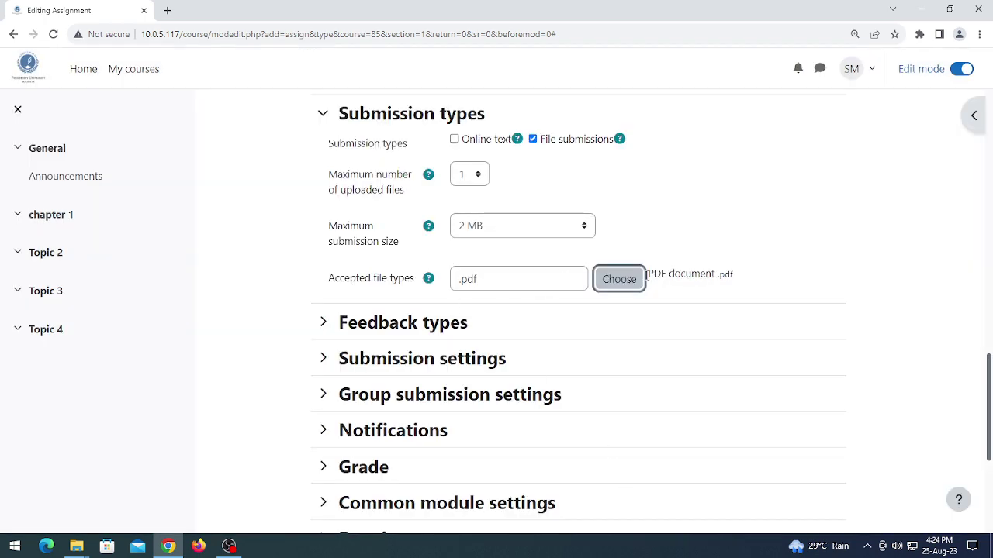
# Expand Feedback types and Grade, and set the grade type to Point with maximum 20
pyautogui.scroll(-3, 414, 354)
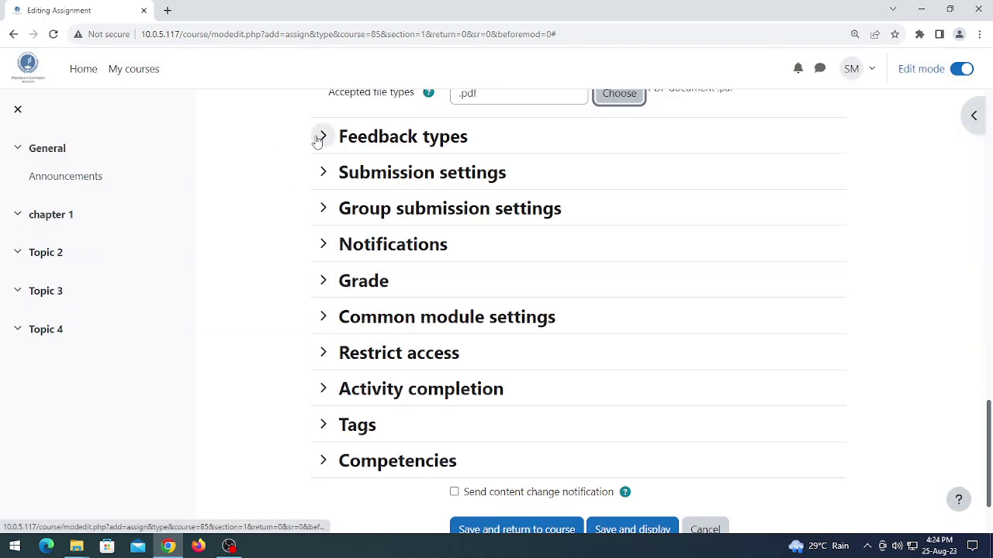
pyautogui.click(323, 137)
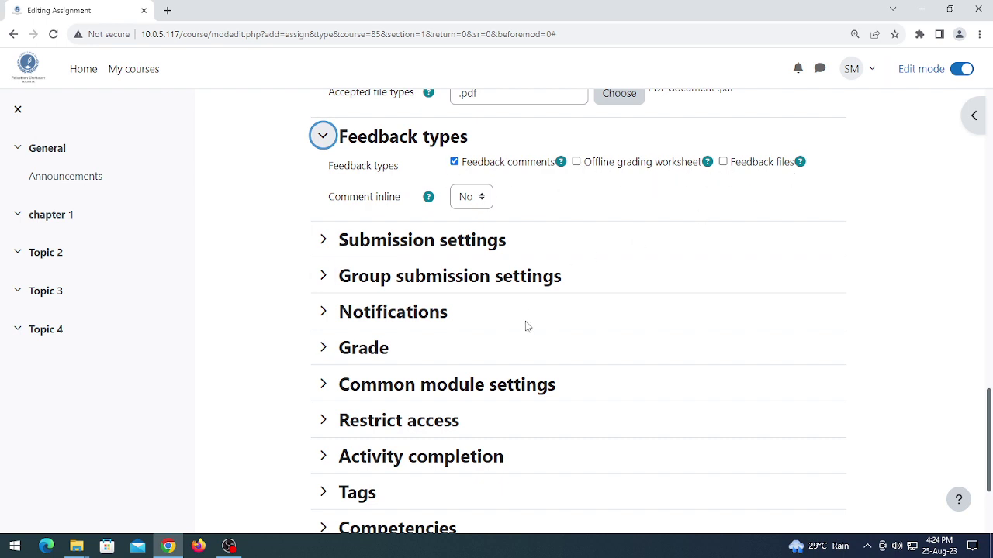
pyautogui.scroll(-1, 468, 318)
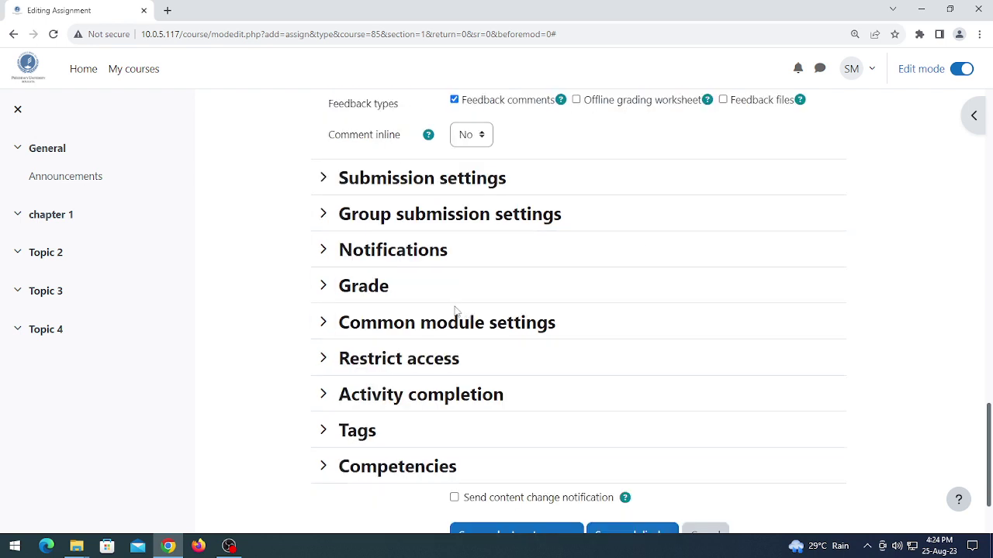
pyautogui.click(322, 287)
pyautogui.scroll(-2, 600, 326)
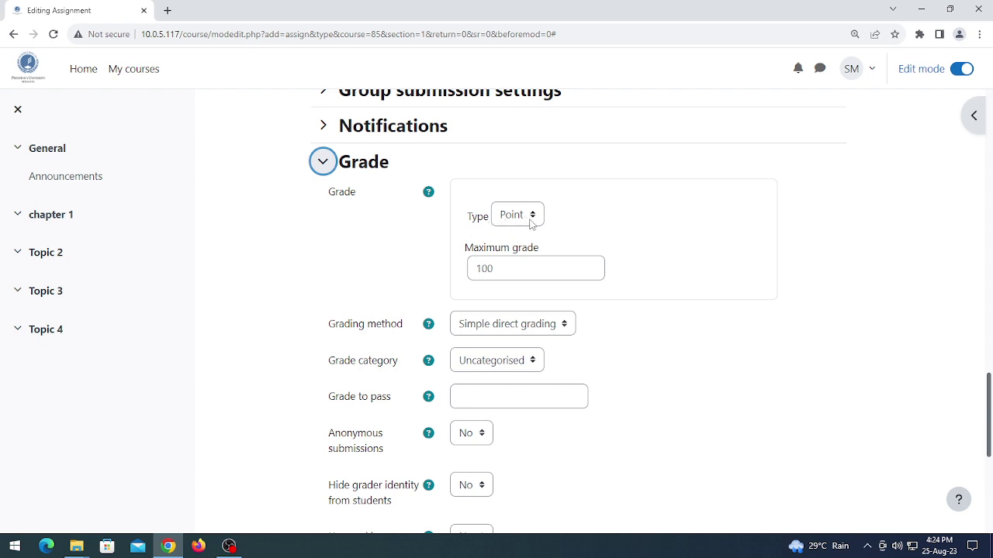
pyautogui.click(529, 221)
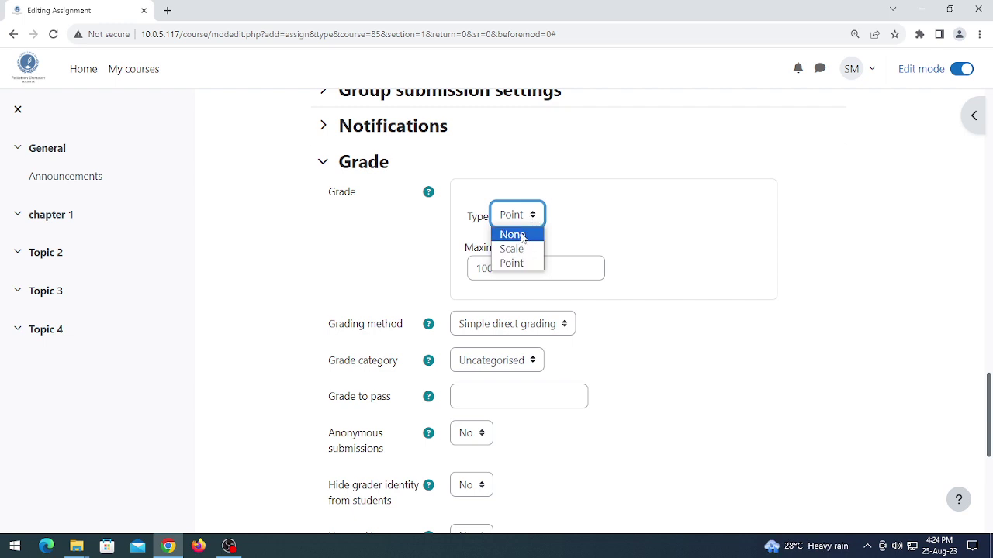
pyautogui.click(522, 242)
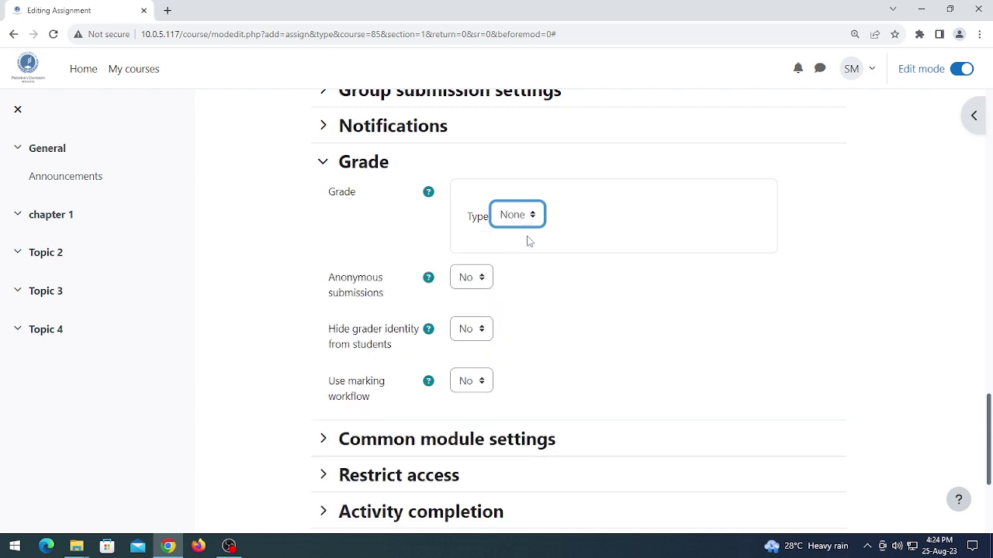
pyautogui.click(525, 222)
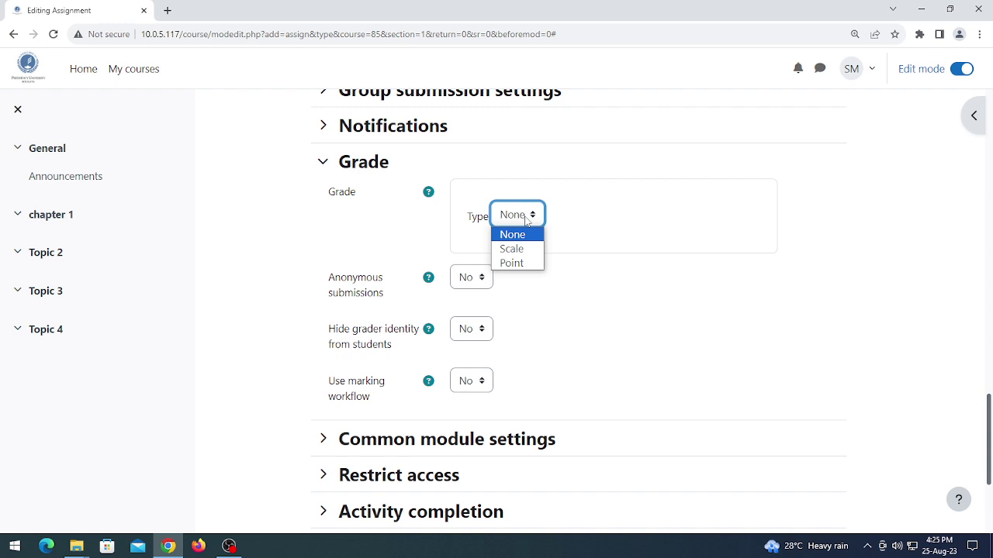
pyautogui.click(530, 266)
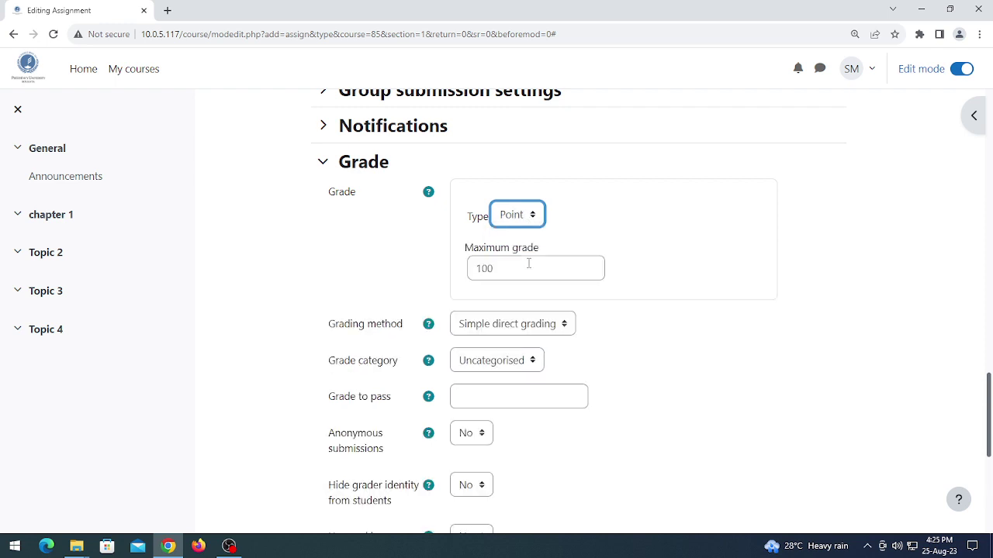
pyautogui.press('Tab')
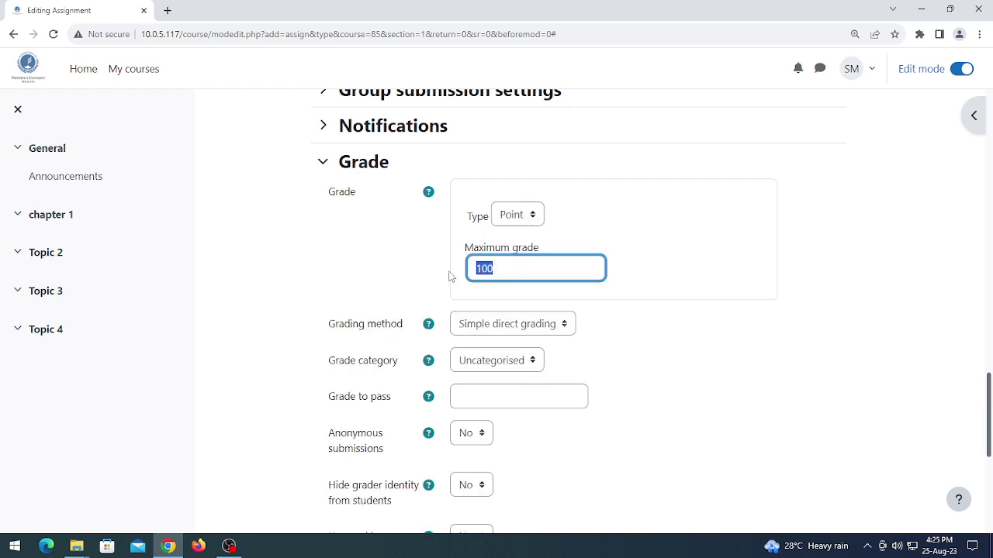
pyautogui.press('BackSpace')
# Set the grade to pass to 10 and turn on content change notification
pyautogui.scroll(-1, 449, 279)
pyautogui.click(508, 341)
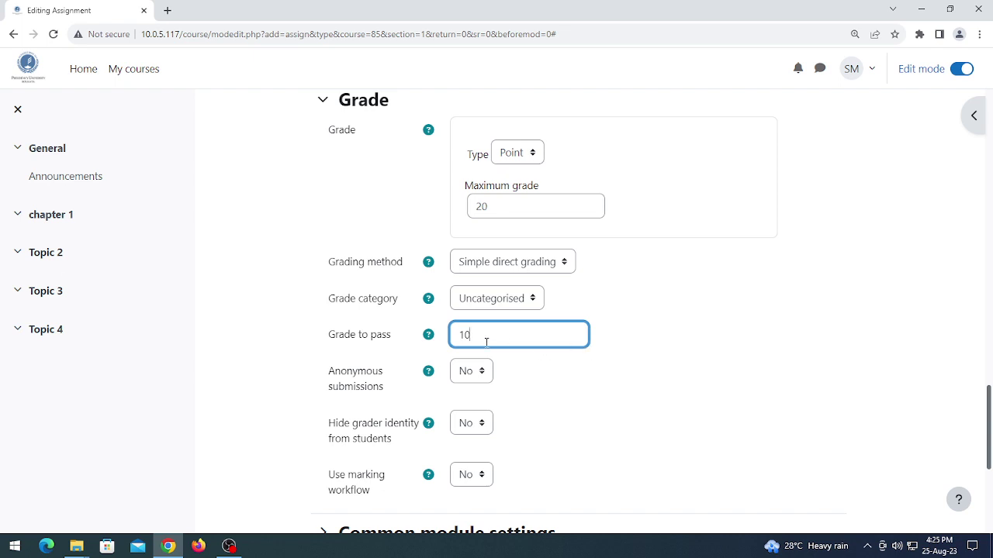
pyautogui.scroll(-4, 809, 310)
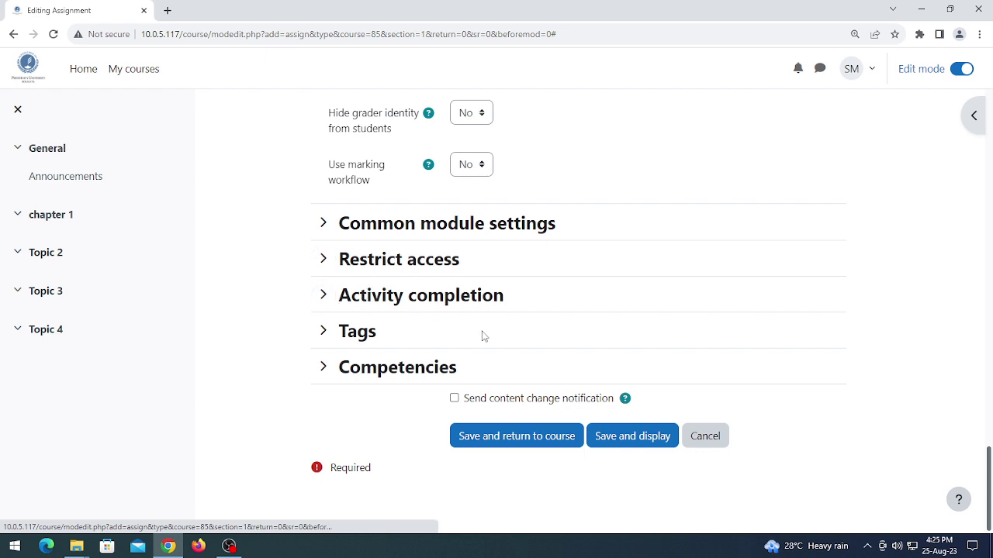
pyautogui.click(455, 397)
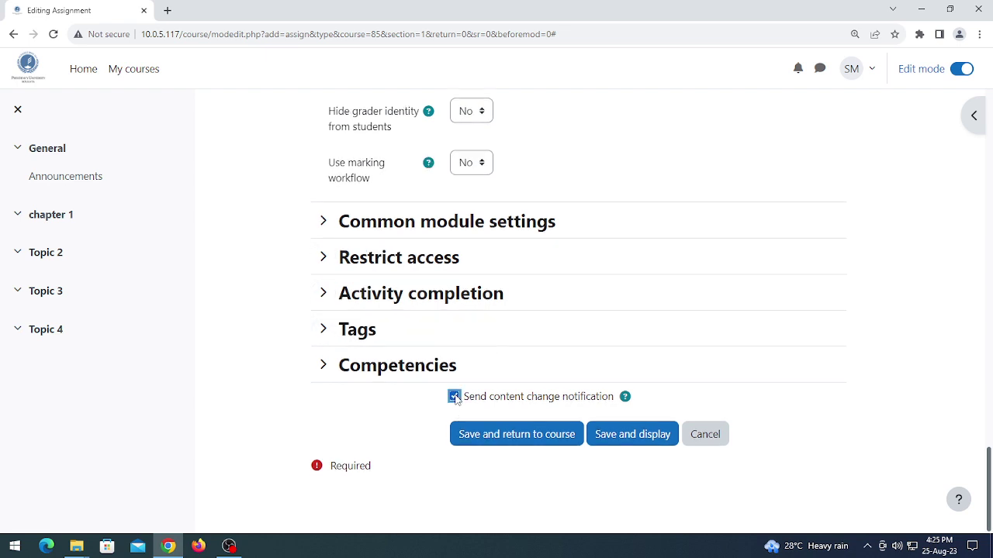
# Save the assignment and display its page
pyautogui.click(635, 441)
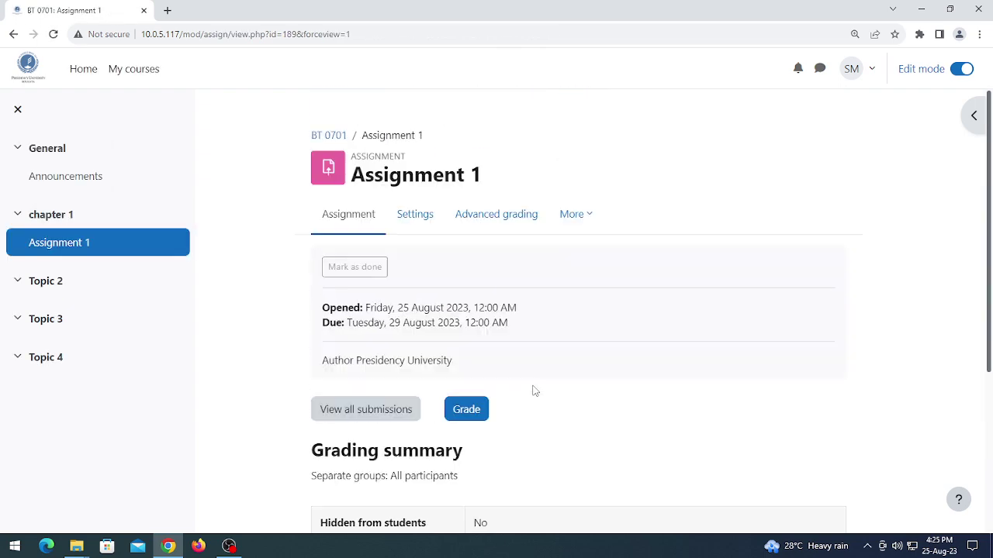
pyautogui.scroll(-3, 623, 349)
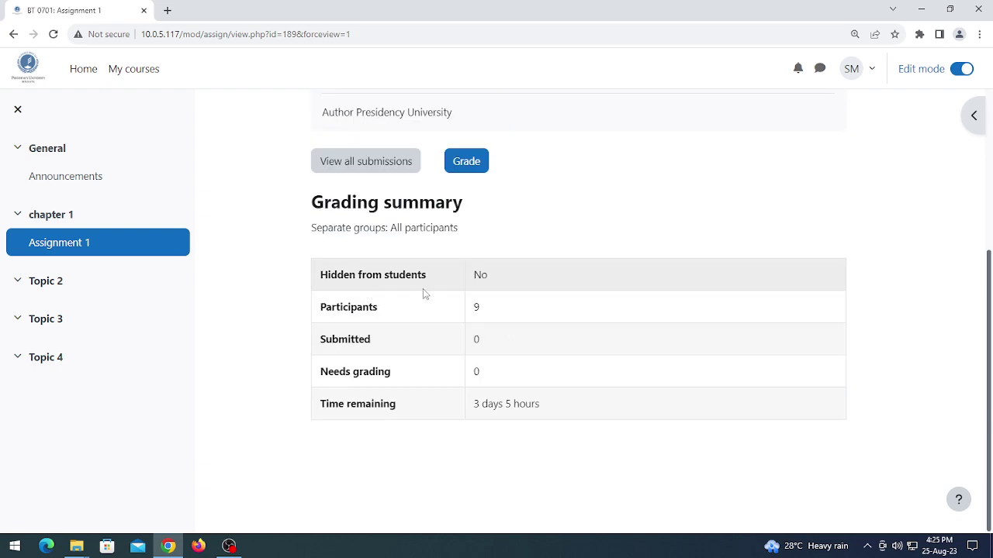
pyautogui.scroll(3, 496, 328)
pyautogui.scroll(-2, 326, 262)
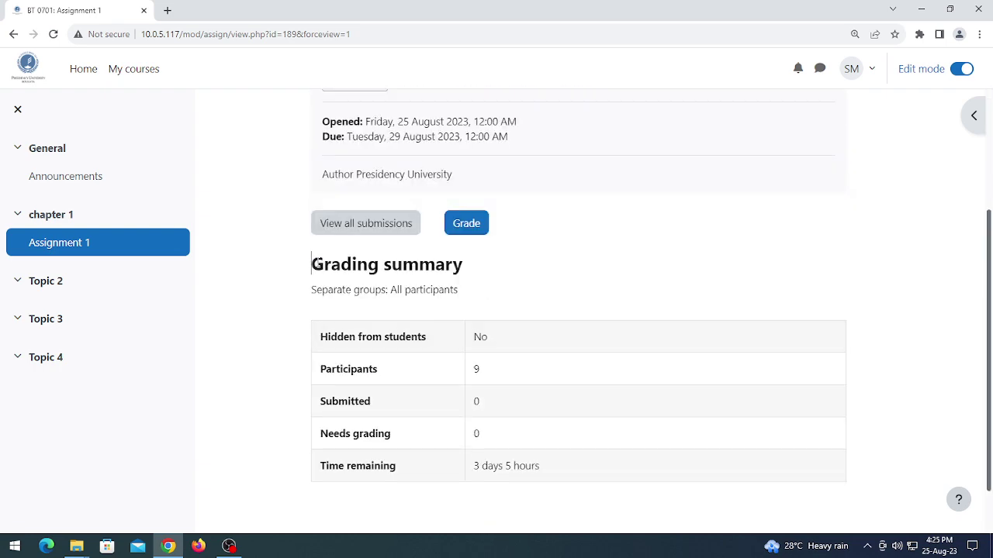
# Highlight the grading summary: 9 participants, 0 submitted, 0 needing grading
pyautogui.moveTo(311, 264); pyautogui.dragTo(481, 401)
pyautogui.click(382, 276)
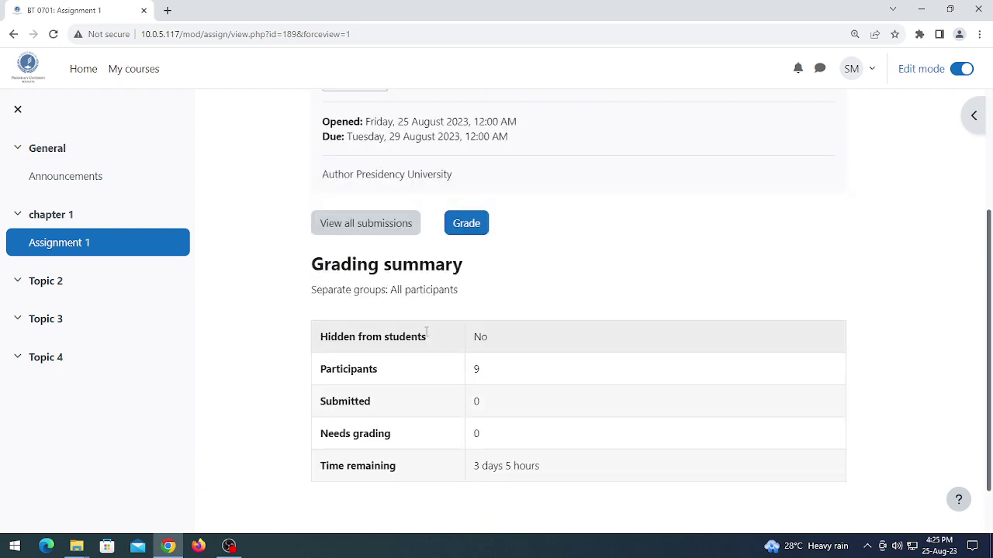
pyautogui.moveTo(326, 371); pyautogui.dragTo(451, 365)
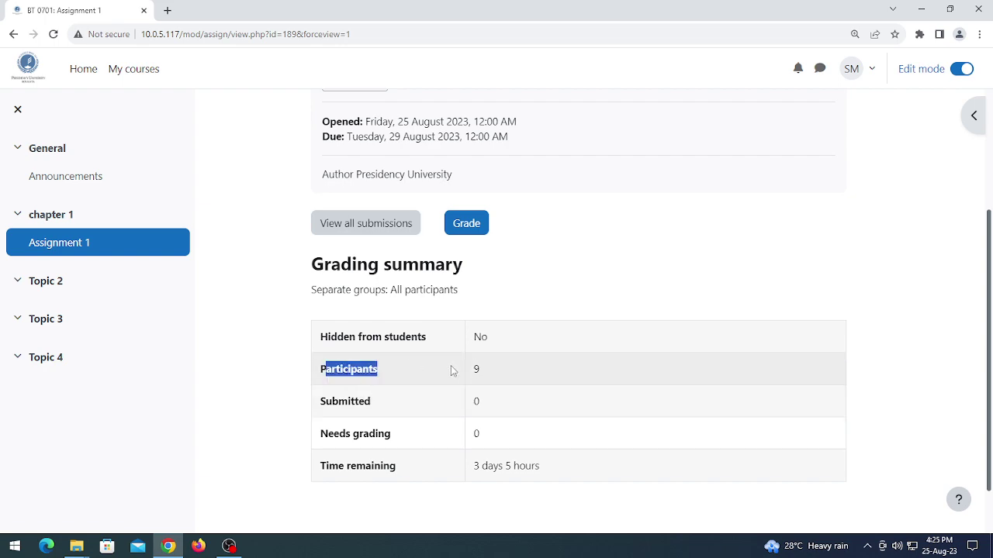
pyautogui.click(497, 365)
pyautogui.scroll(2, 518, 370)
pyautogui.scroll(-3, 518, 370)
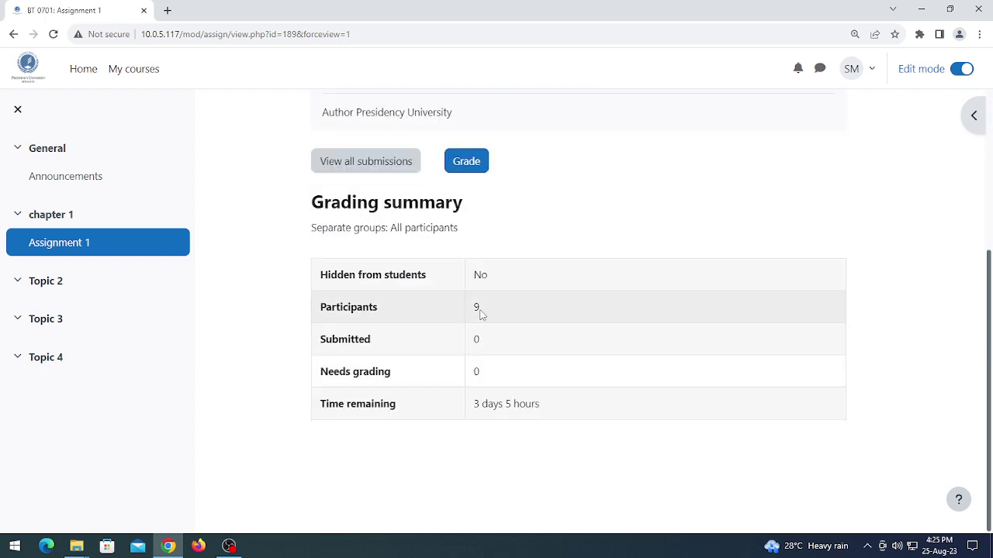
pyautogui.scroll(3, 478, 315)
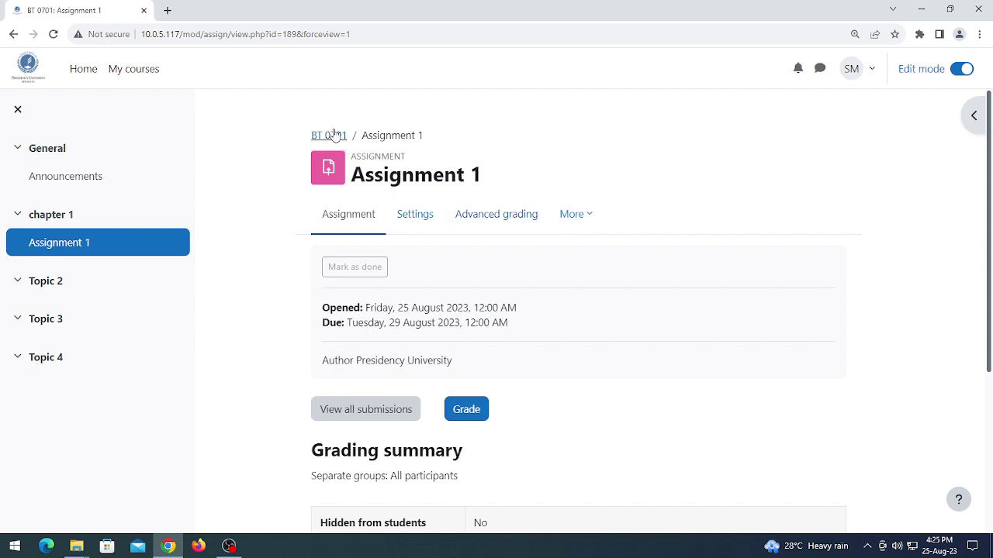
pyautogui.scroll(-3, 649, 300)
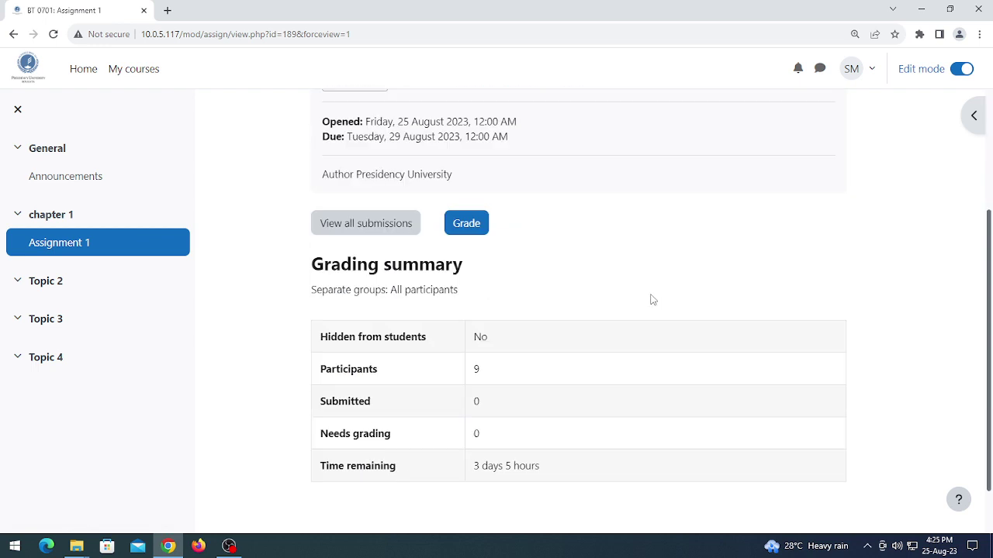
pyautogui.moveTo(318, 351); pyautogui.dragTo(400, 356)
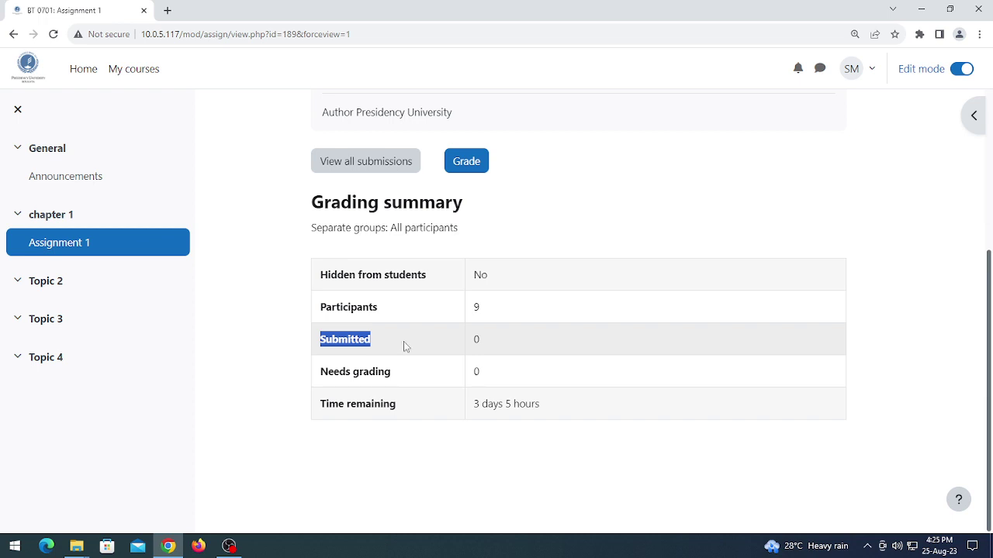
pyautogui.moveTo(321, 372); pyautogui.dragTo(421, 381)
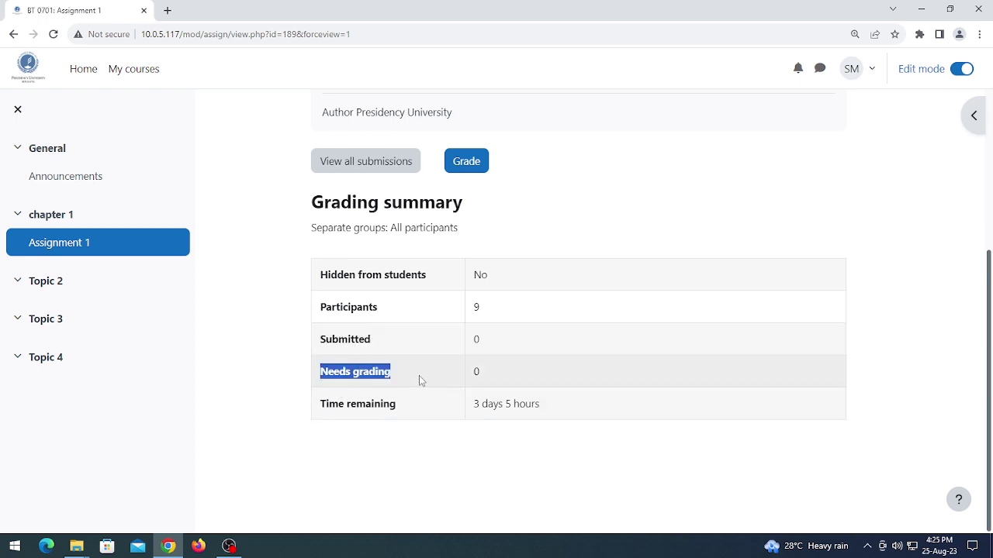
pyautogui.moveTo(490, 380); pyautogui.dragTo(470, 374)
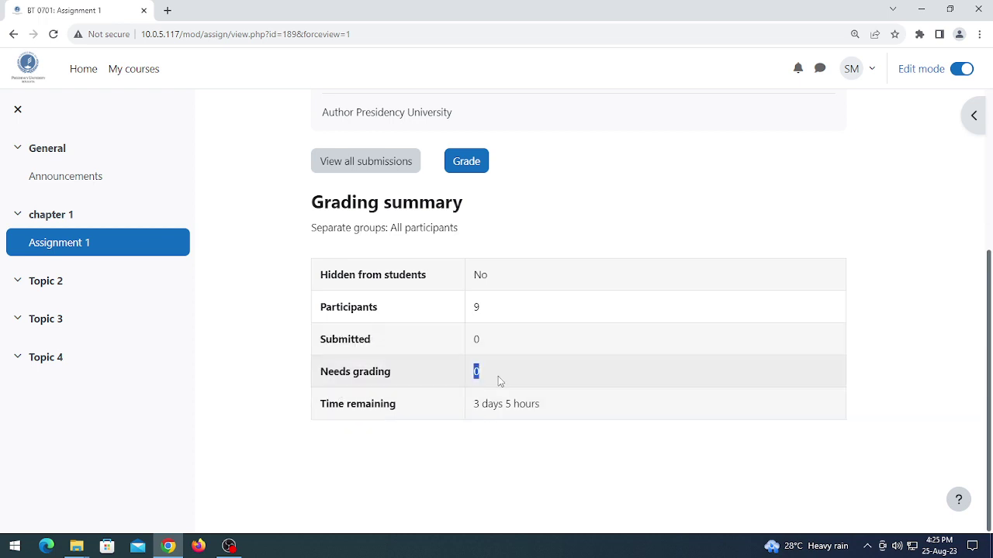
pyautogui.click(511, 406)
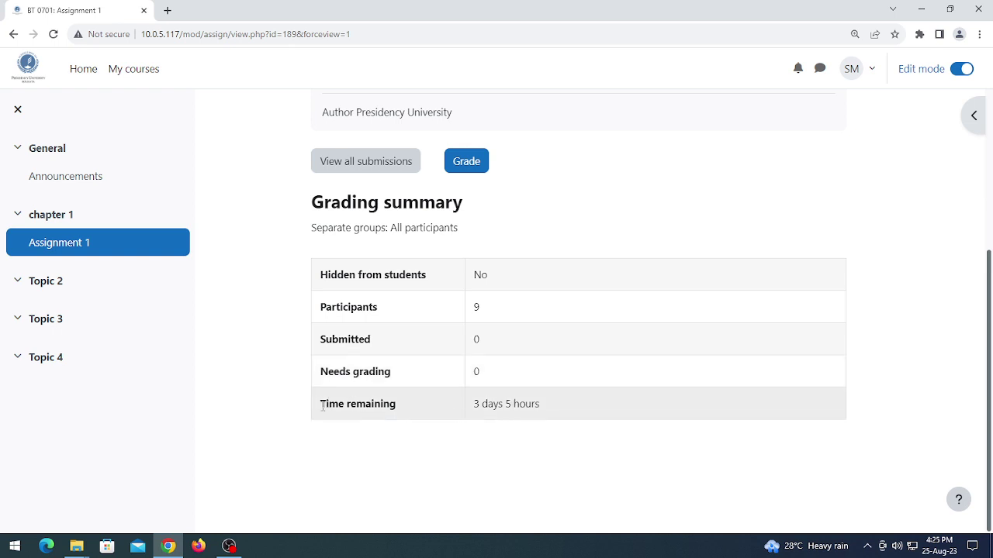
pyautogui.moveTo(323, 405); pyautogui.dragTo(464, 411)
pyautogui.click(466, 410)
pyautogui.scroll(3, 581, 373)
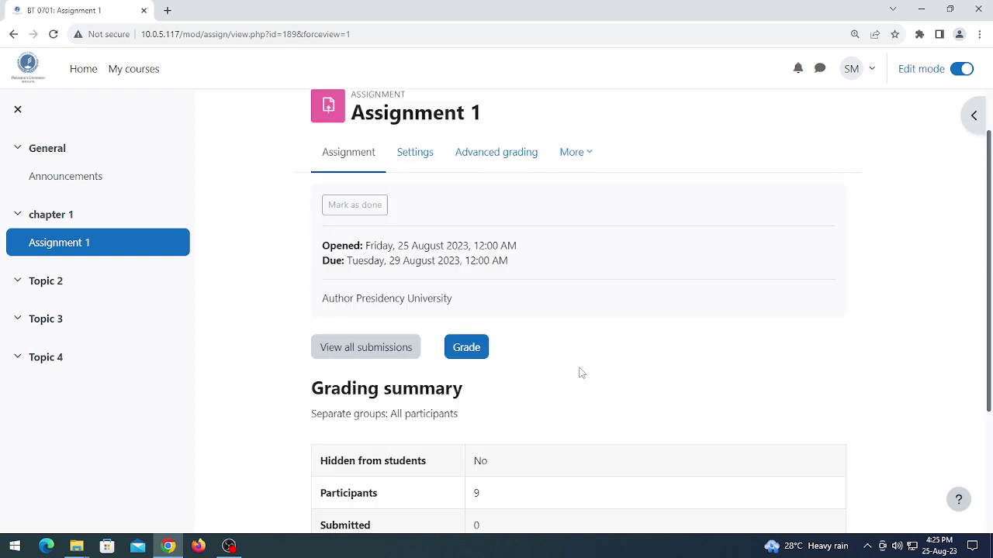
# Open the Assignment 1 submissions table and check that every student shows No submission
pyautogui.click(371, 355)
pyautogui.scroll(-3, 574, 306)
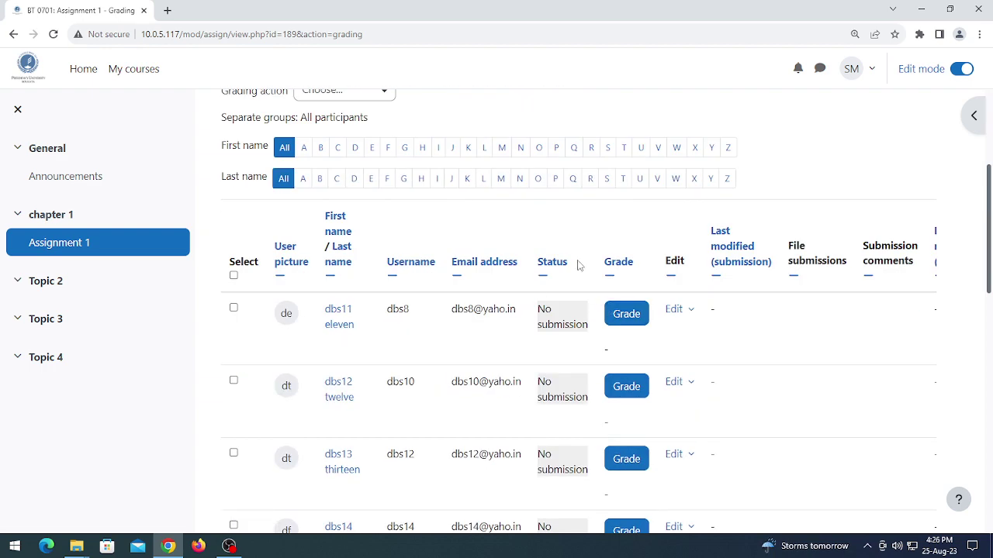
pyautogui.scroll(-3, 565, 331)
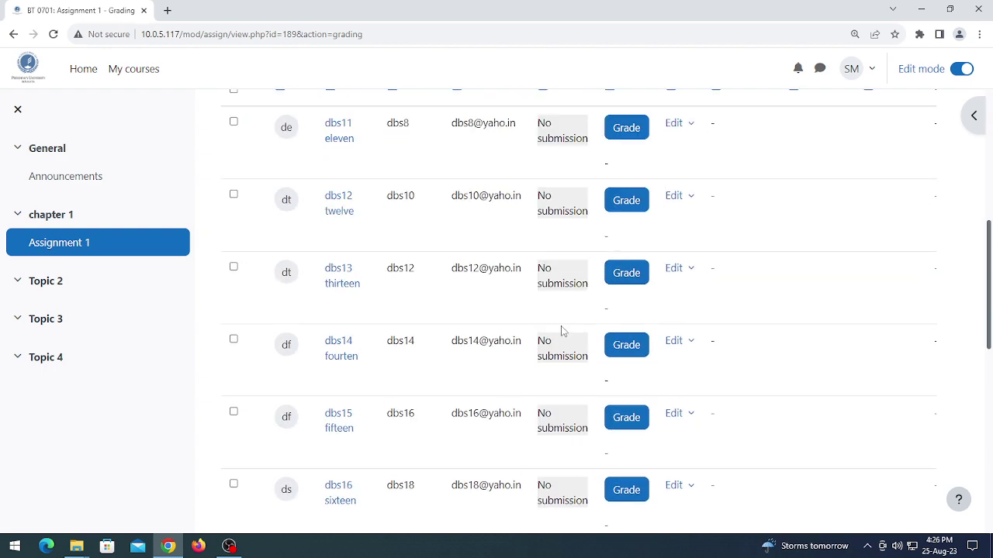
pyautogui.scroll(5, 561, 342)
pyautogui.scroll(-3, 558, 295)
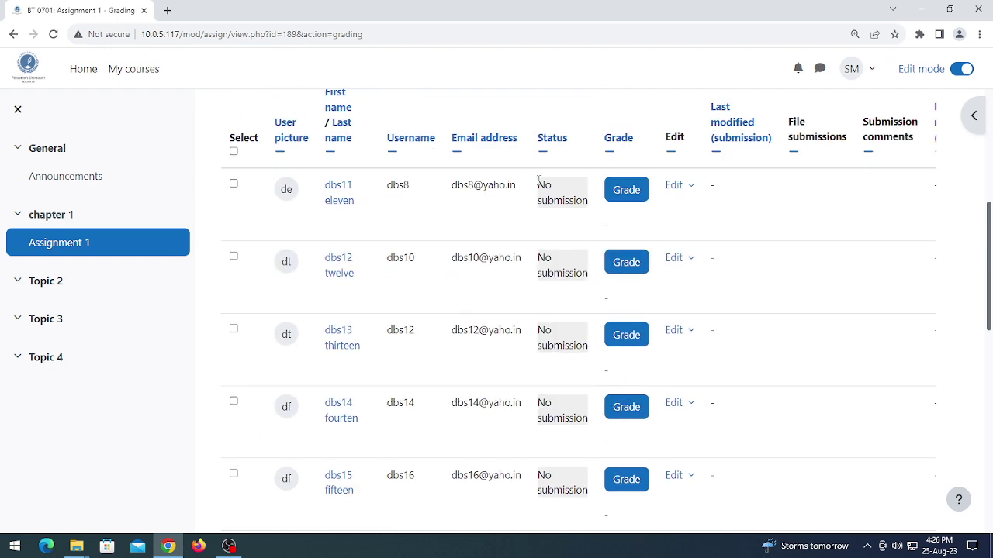
pyautogui.scroll(3, 394, 344)
pyautogui.scroll(-7, 565, 381)
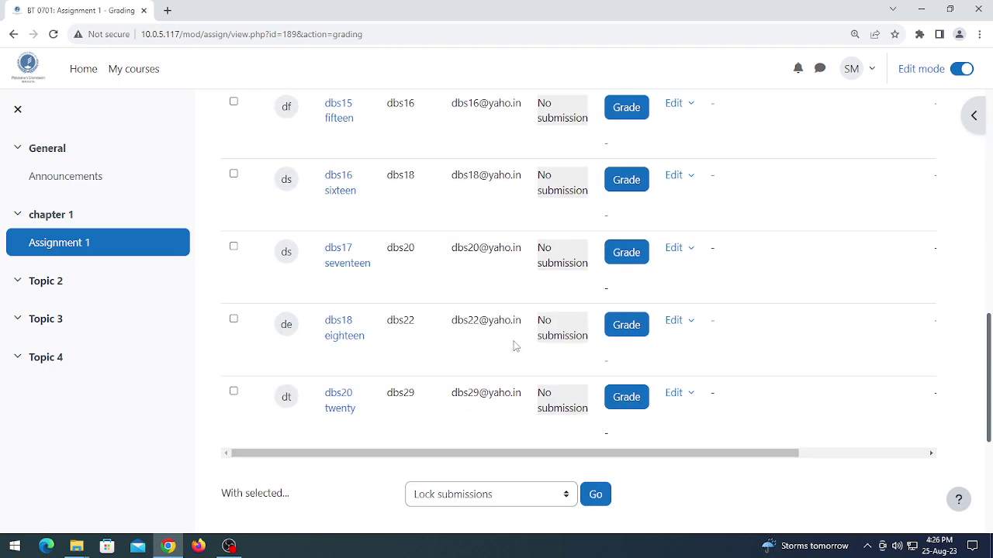
pyautogui.scroll(5, 543, 357)
pyautogui.scroll(-9, 547, 288)
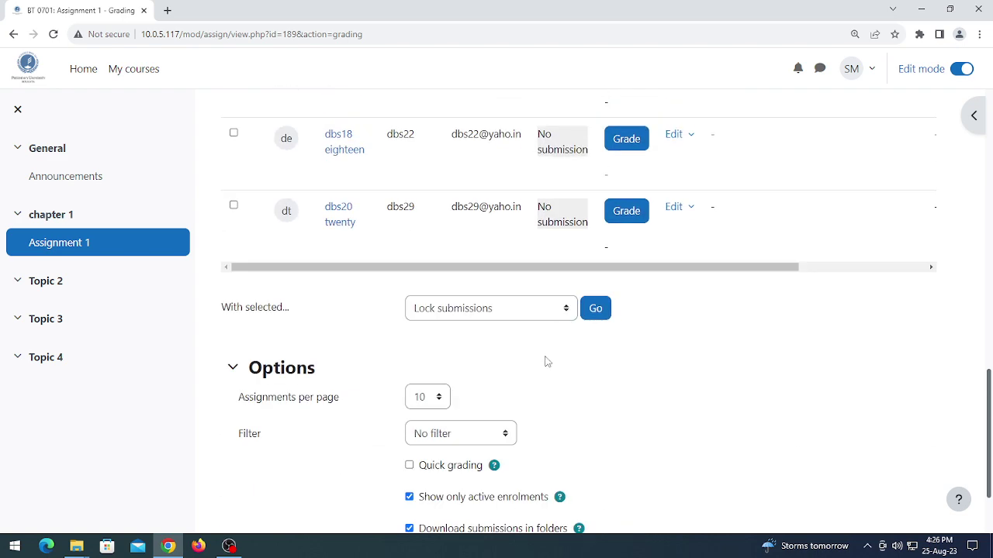
pyautogui.scroll(7, 716, 318)
pyautogui.scroll(6, 717, 318)
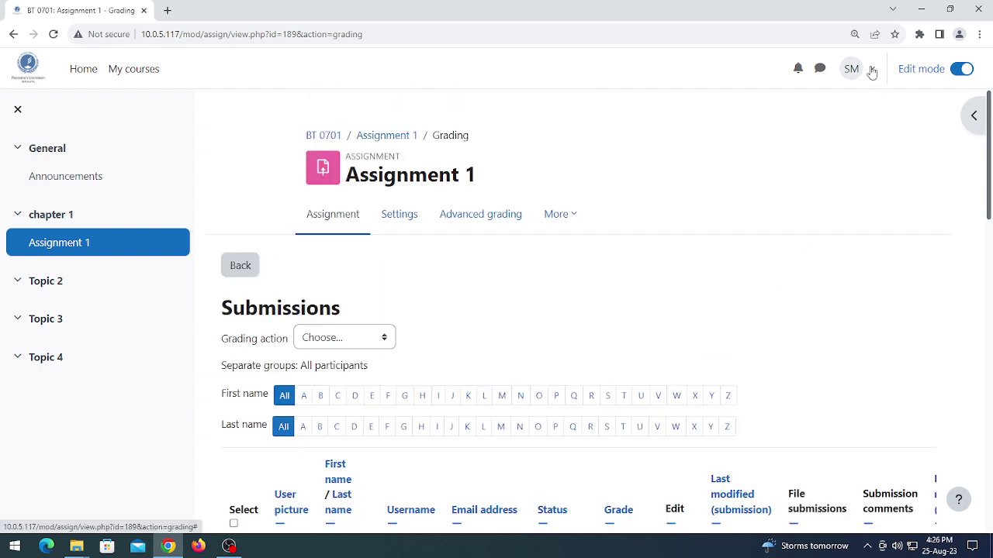
pyautogui.scroll(-5, 721, 225)
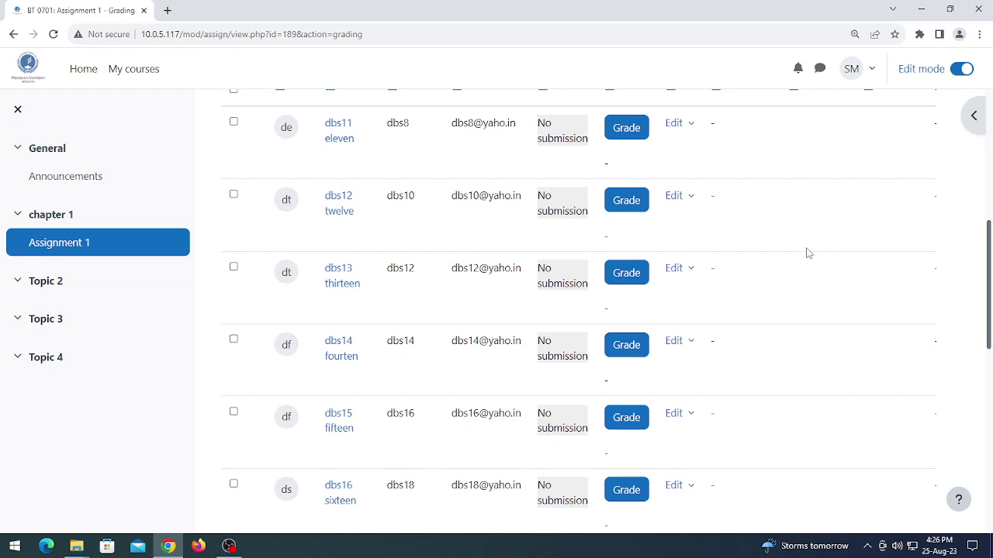
# Note a student's username from the table, then open the teacher's account menu
pyautogui.moveTo(372, 268); pyautogui.dragTo(429, 278)
pyautogui.scroll(5, 834, 195)
pyautogui.click(868, 68)
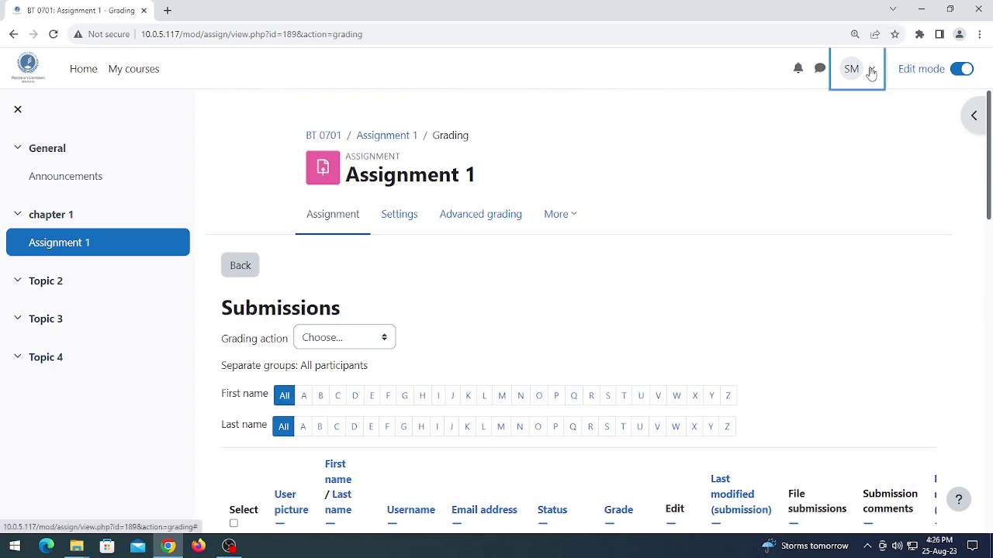
# Log out of the teacher account and log in with the student's username and password
pyautogui.click(753, 274)
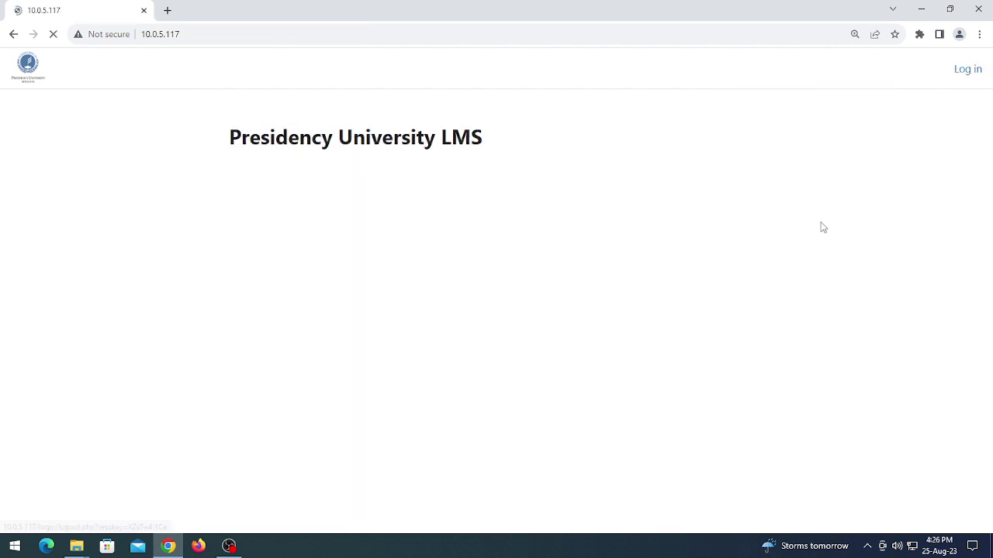
pyautogui.click(970, 72)
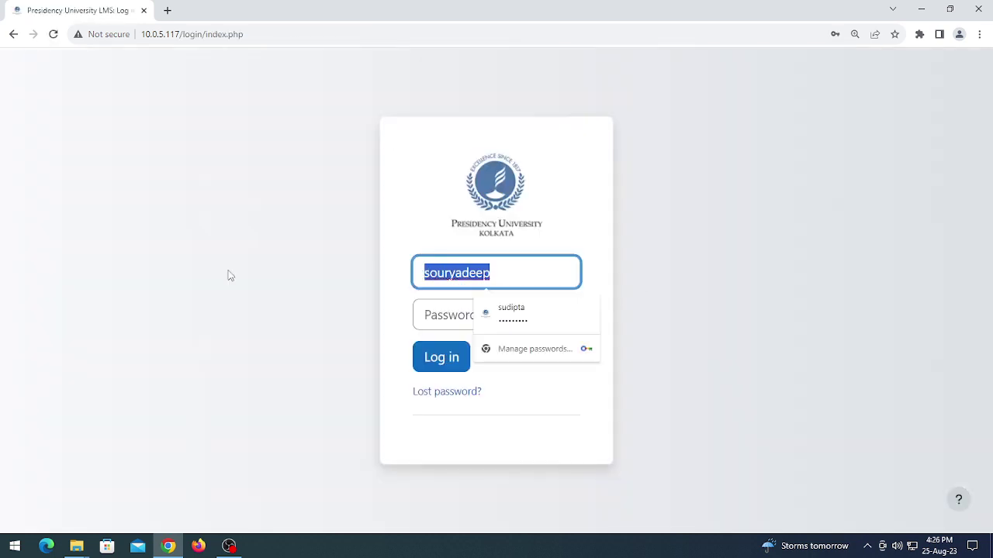
pyautogui.write('dbs12')
pyautogui.press('Tab')
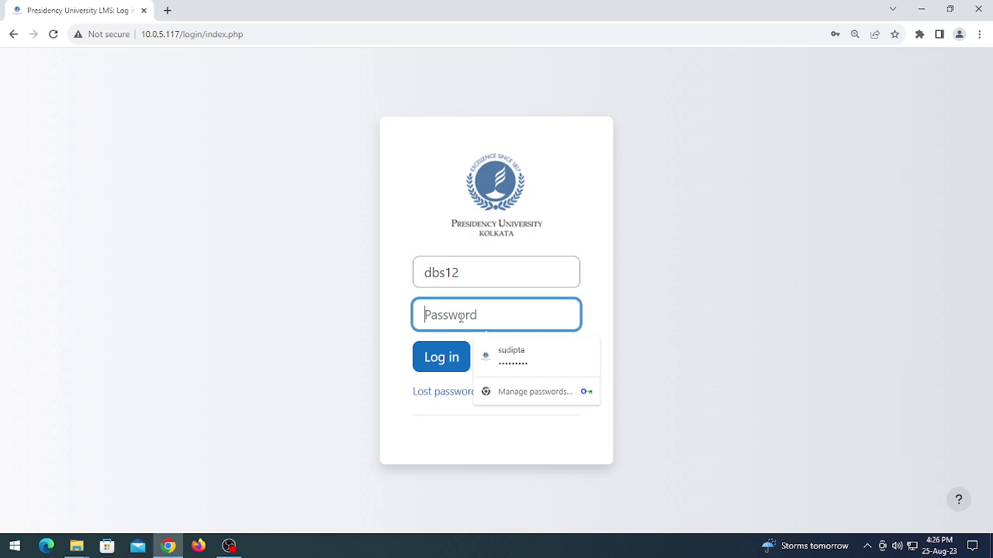
pyautogui.write('d')
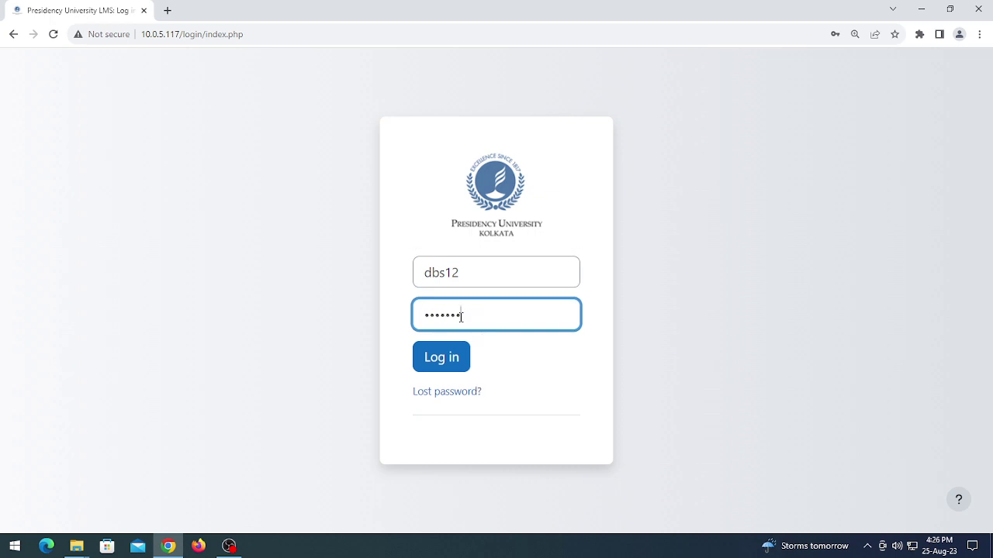
pyautogui.click(455, 359)
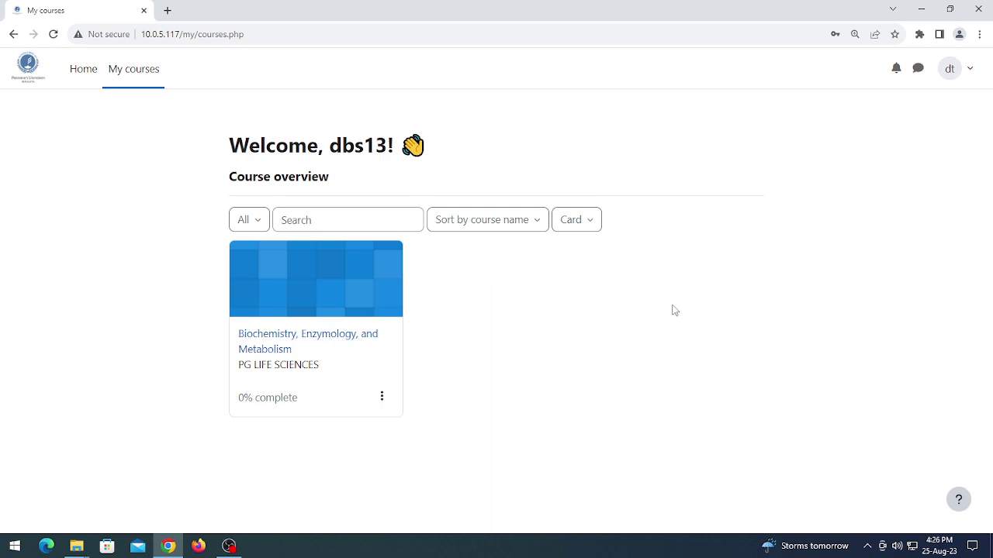
# Open the Biochemistry course, dismiss the welcome tour, and open Assignment 1
pyautogui.click(339, 343)
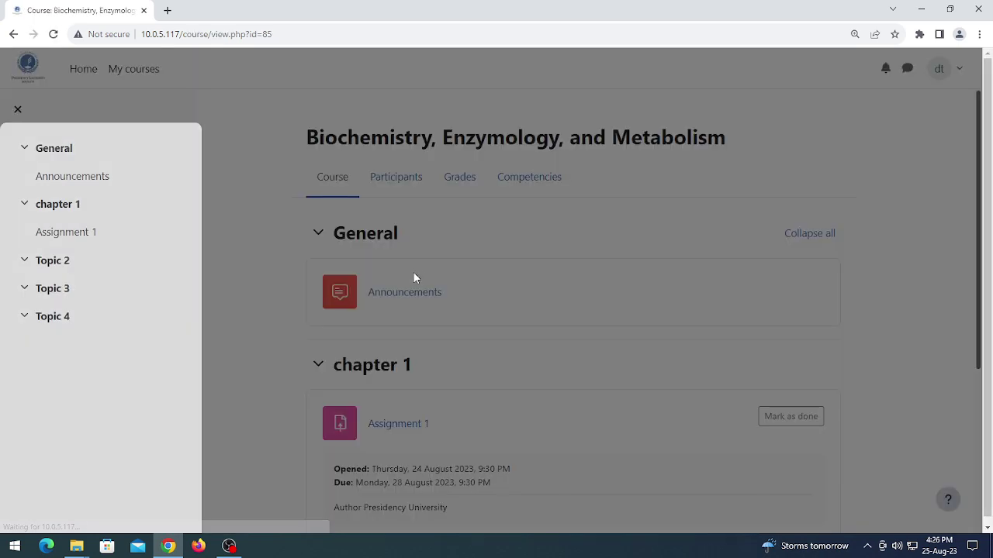
pyautogui.click(246, 383)
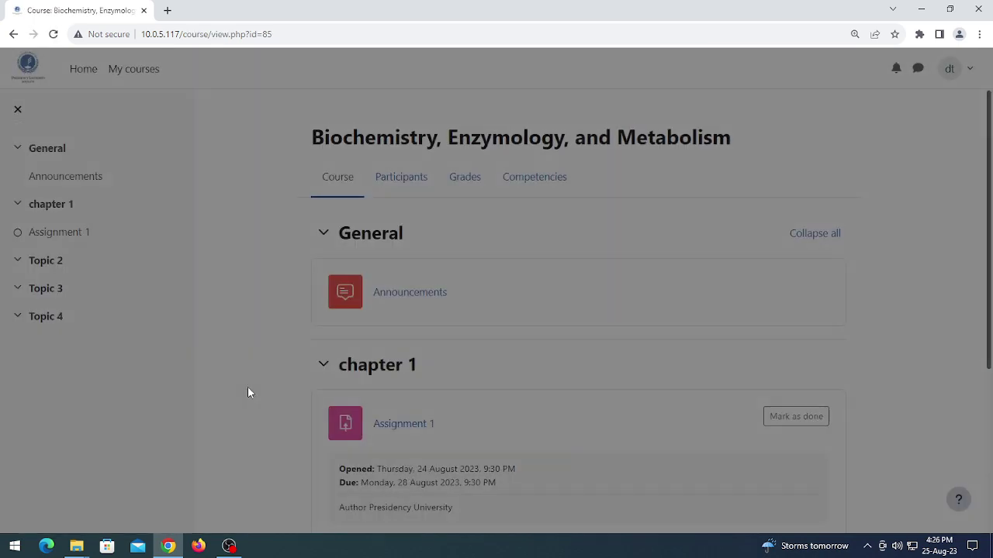
pyautogui.scroll(-2, 567, 287)
pyautogui.click(413, 237)
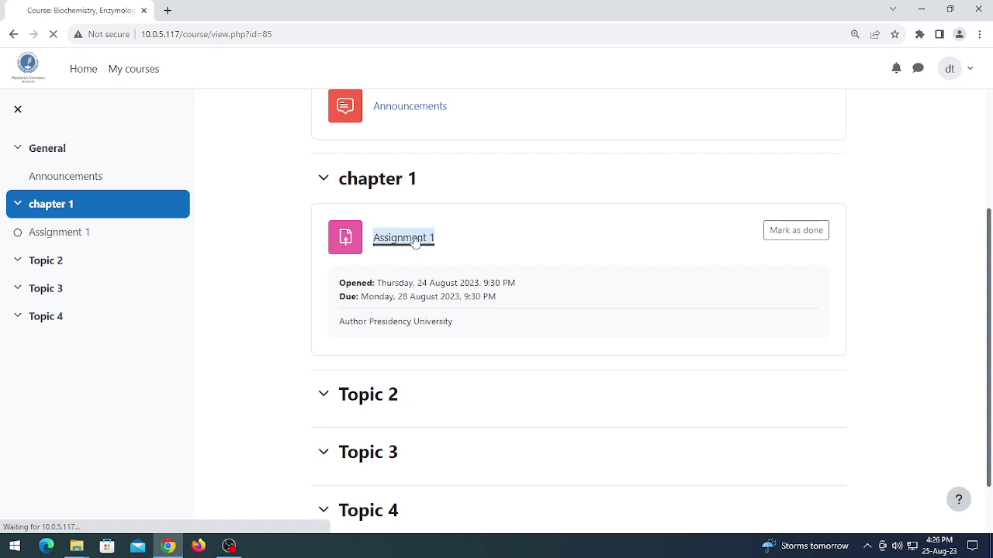
pyautogui.scroll(-1, 621, 295)
pyautogui.scroll(1, 372, 318)
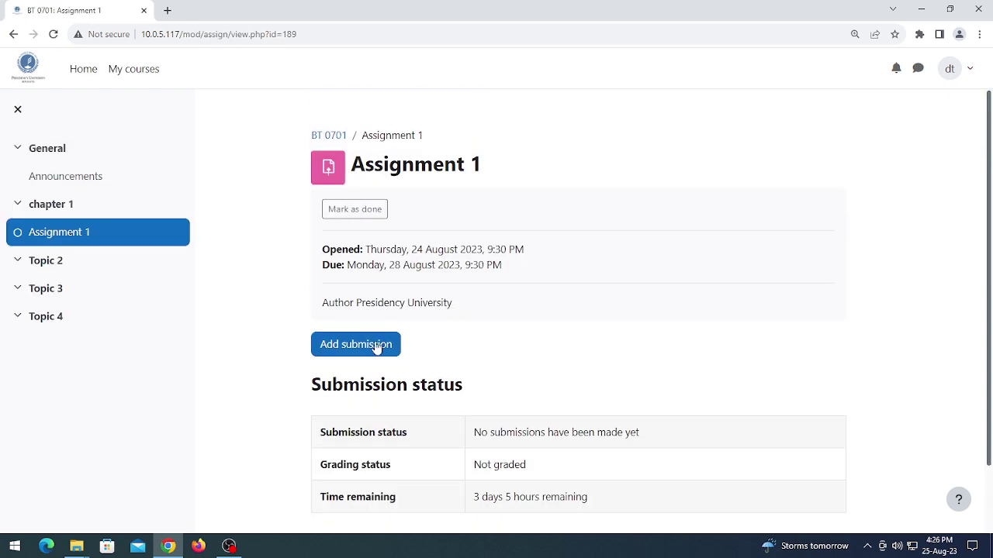
# Start a submission, download the Assignment 1 test.pdf brief, and open the file picker
pyautogui.click(356, 347)
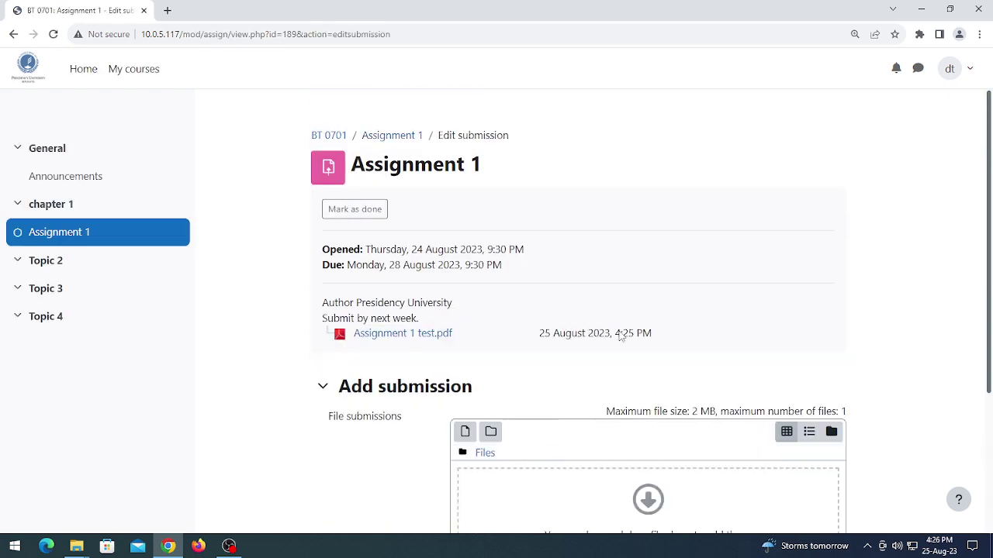
pyautogui.click(440, 336)
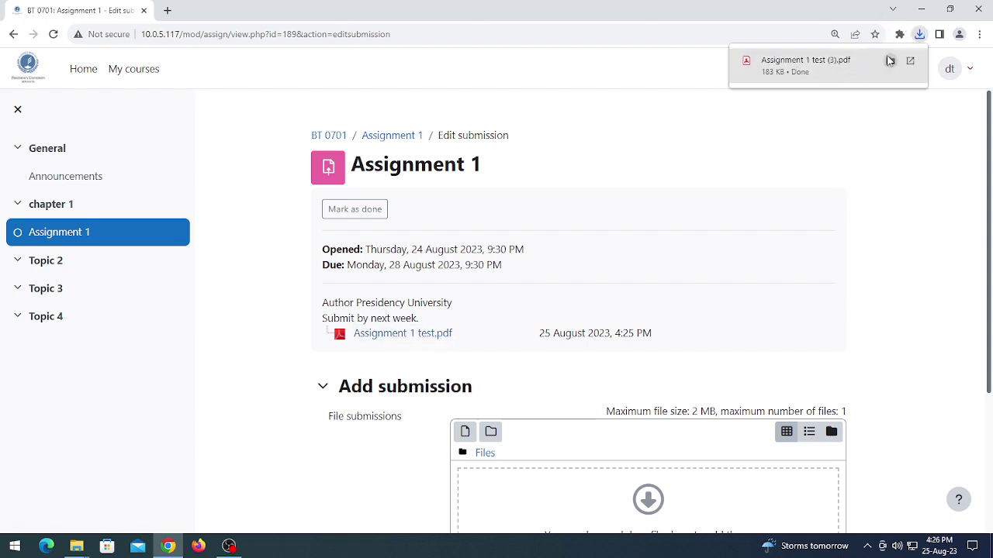
pyautogui.scroll(-3, 546, 378)
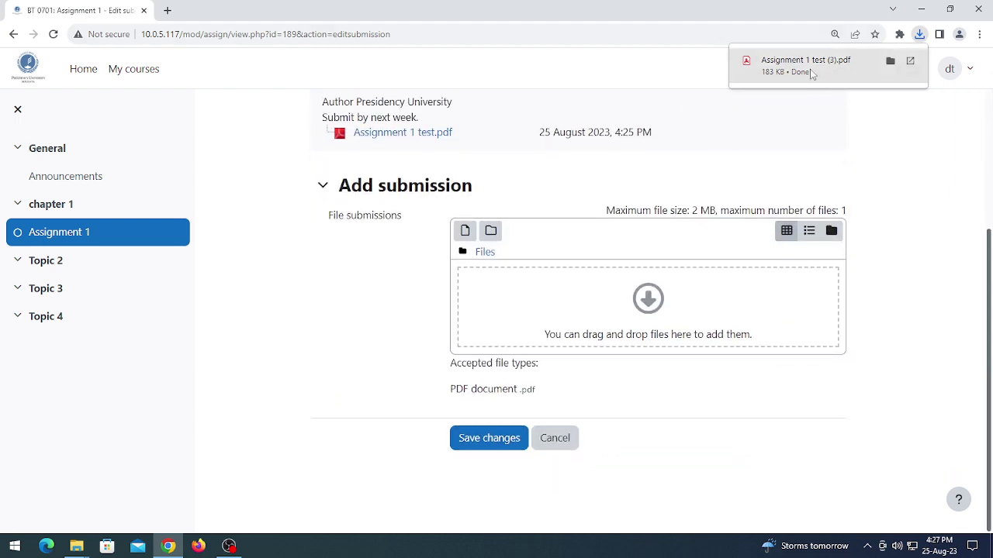
pyautogui.click(465, 234)
# Try uploading the Answer Script 1 Word file, which is rejected as the wrong file type
pyautogui.click(259, 199)
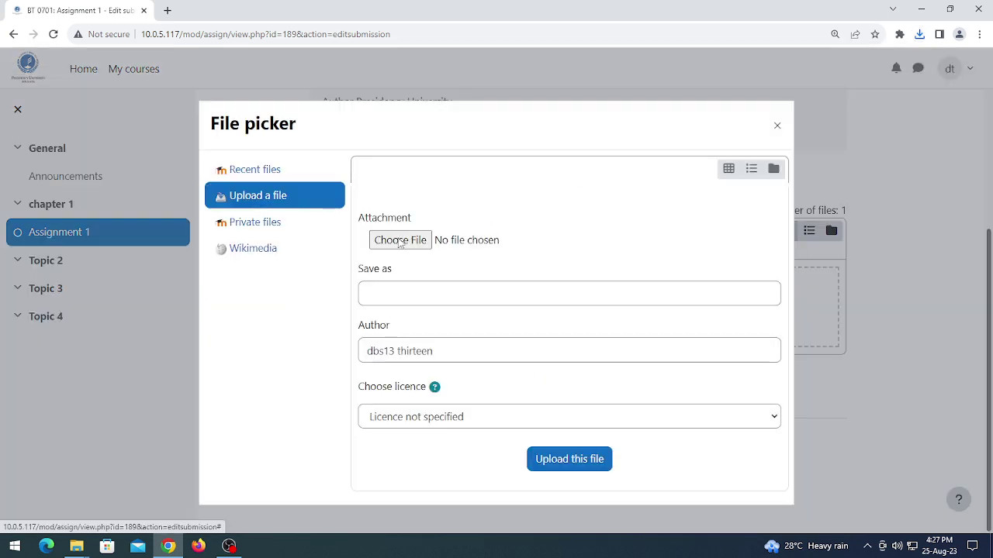
pyautogui.click(400, 240)
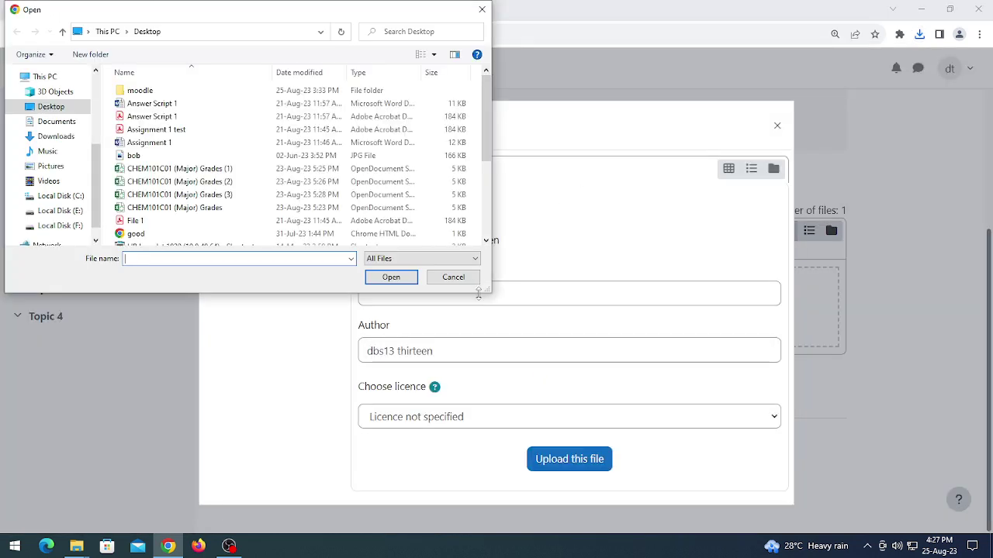
pyautogui.doubleClick(152, 104)
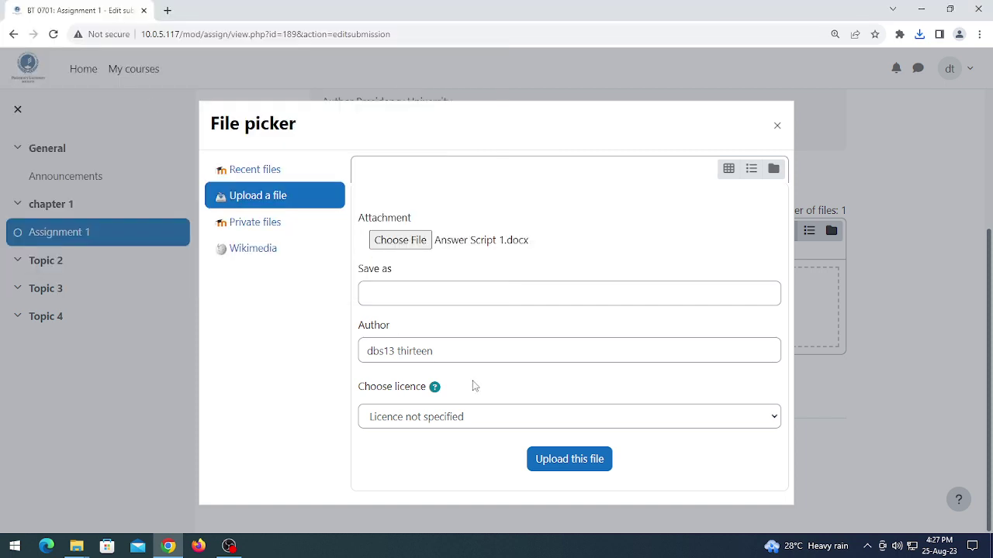
pyautogui.click(574, 465)
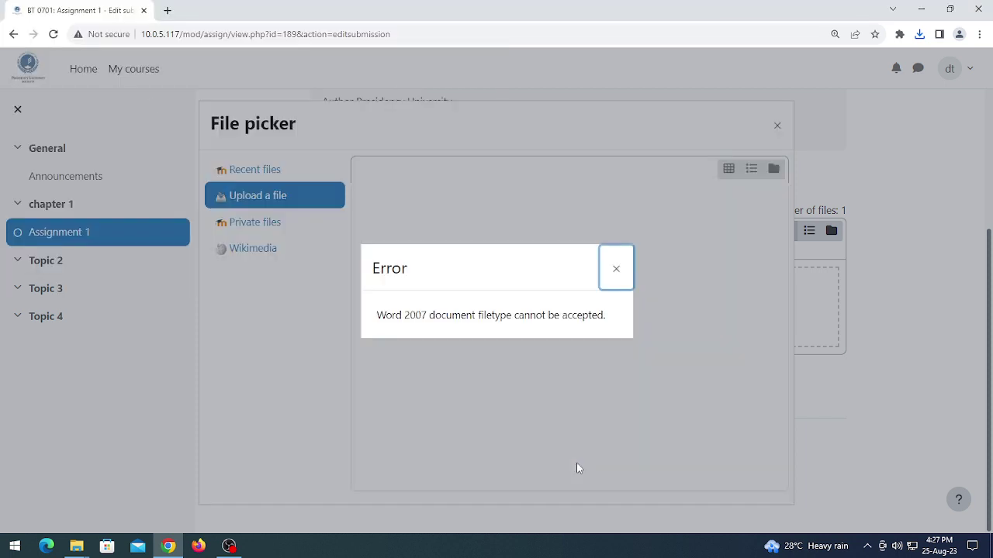
pyautogui.click(616, 272)
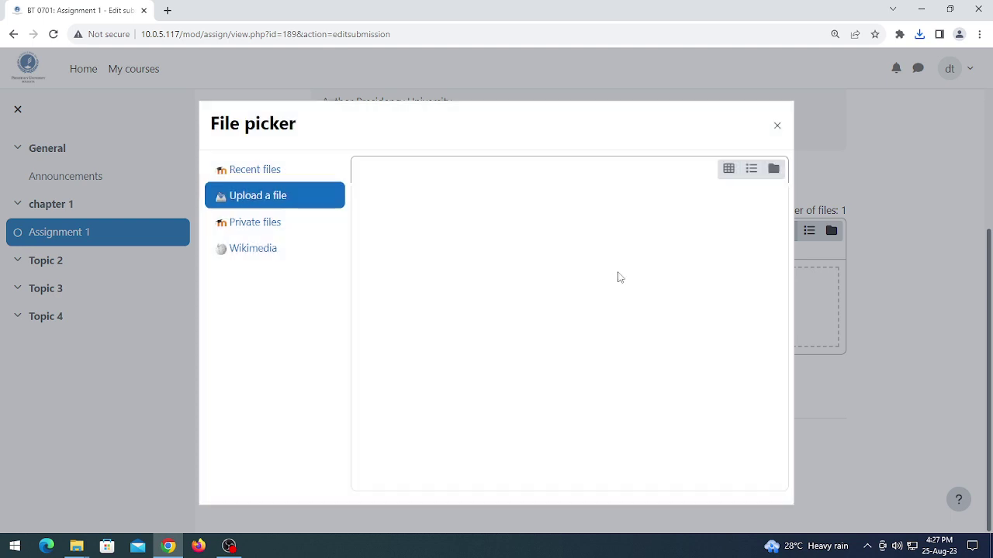
# Upload Answer Script 1.pdf into the submission files instead
pyautogui.click(266, 195)
pyautogui.click(413, 245)
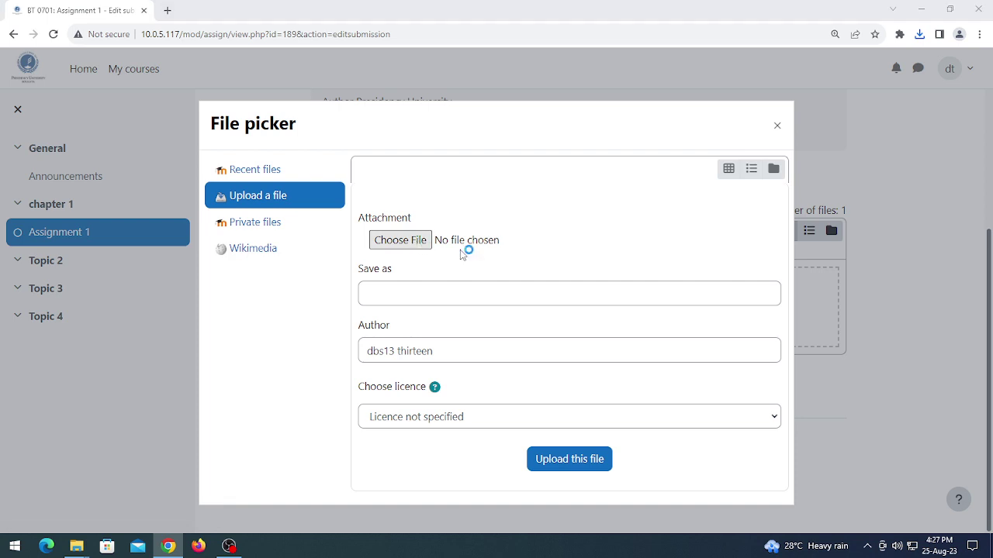
pyautogui.click(167, 117)
pyautogui.doubleClick(167, 117)
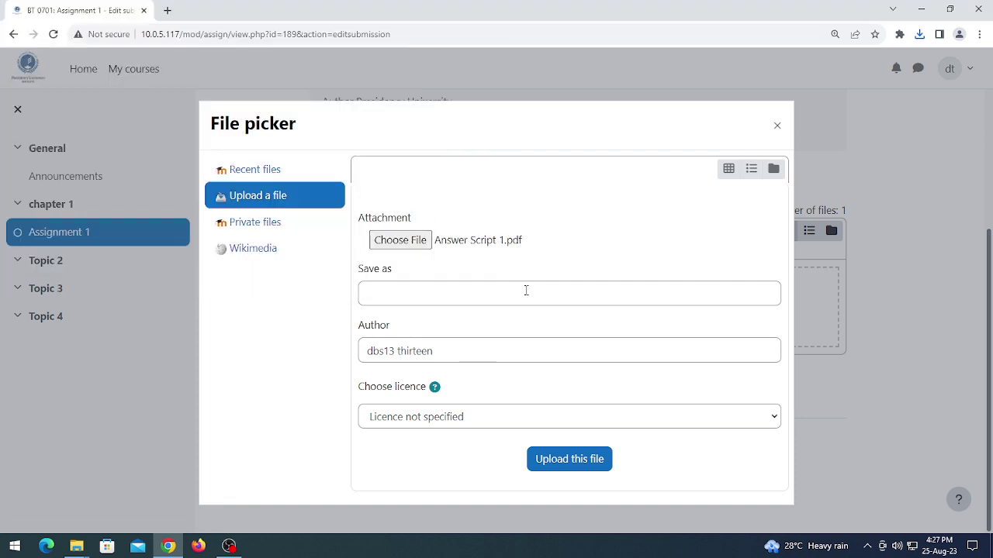
pyautogui.click(571, 459)
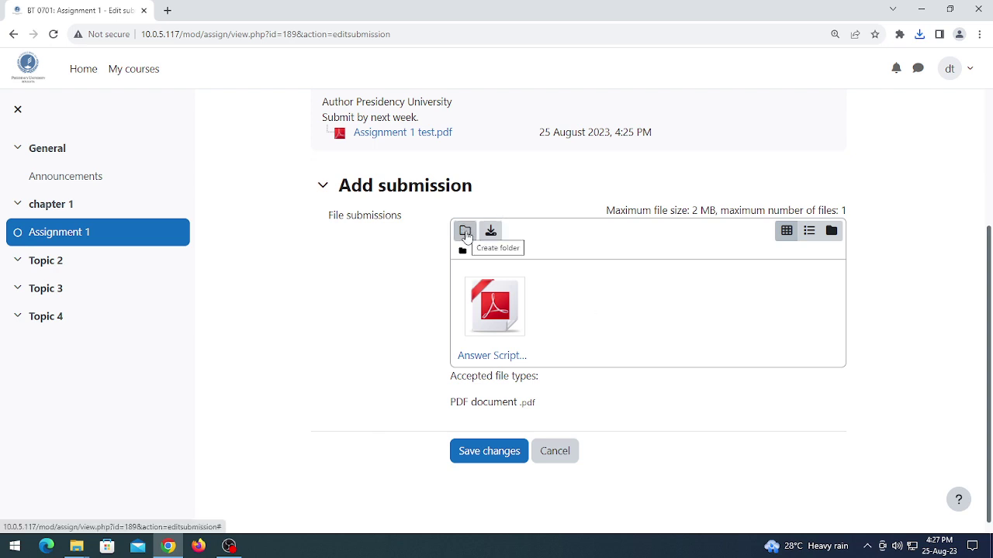
# Cancel the accidental new-folder prompt and save the submission
pyautogui.click(466, 232)
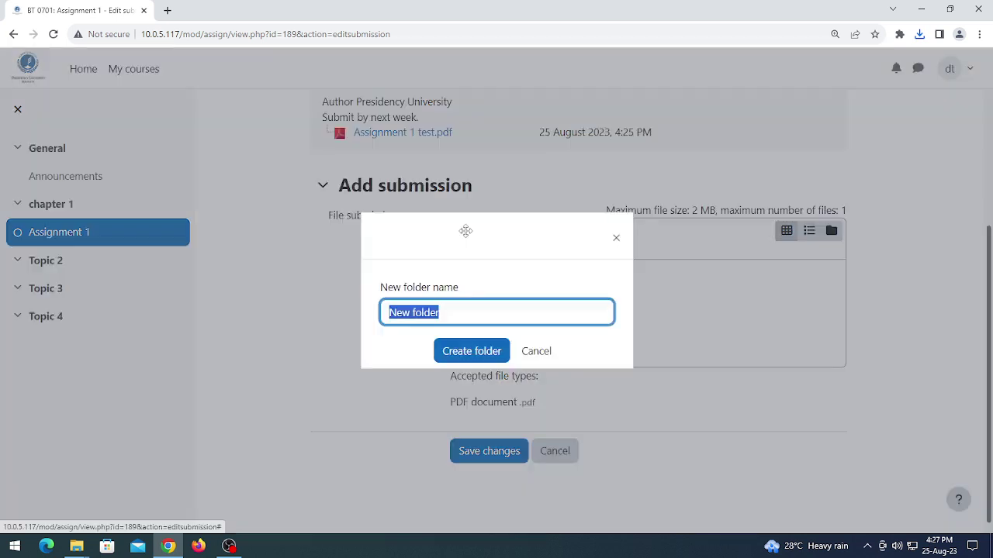
pyautogui.click(548, 355)
pyautogui.scroll(-1, 636, 318)
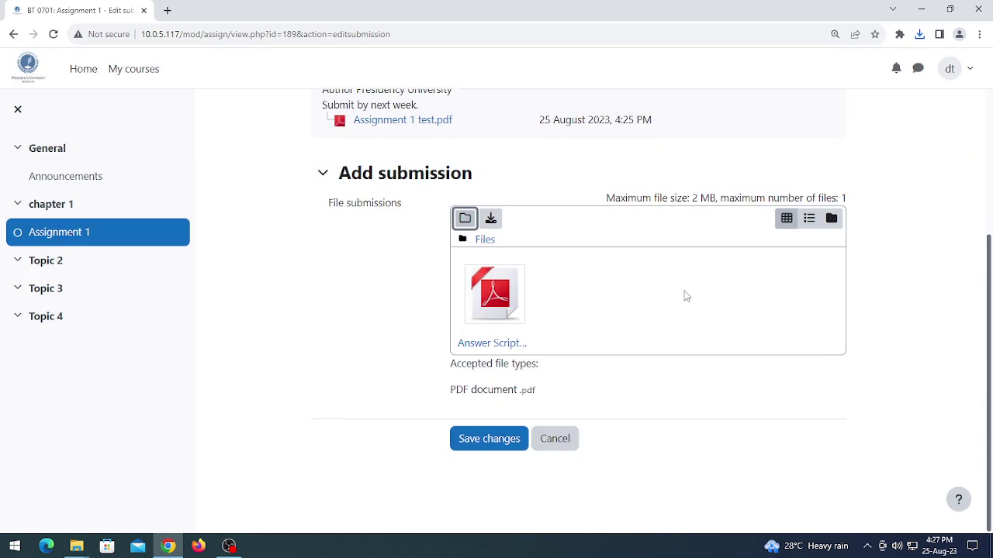
pyautogui.click(489, 441)
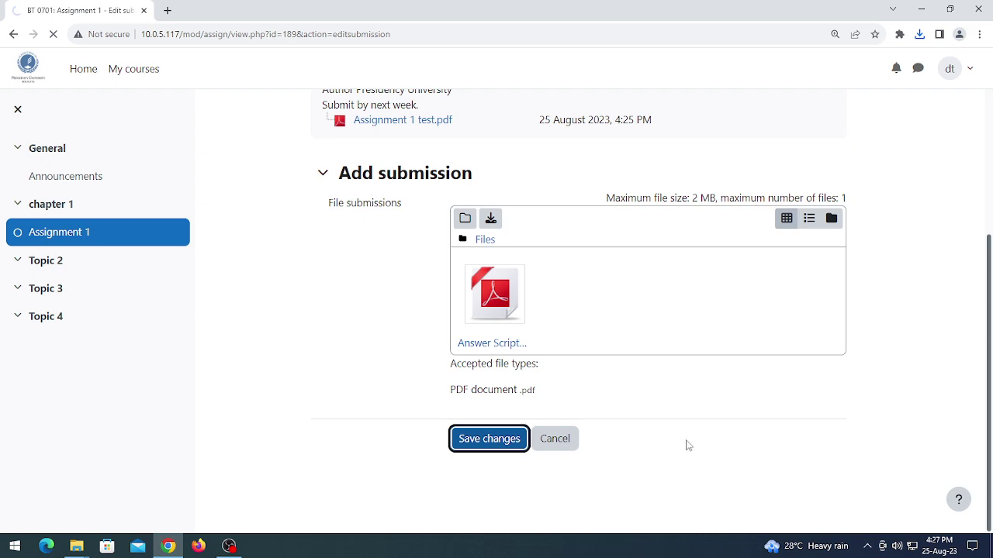
# Review the submission status row showing Submitted for grading and the grading status row
pyautogui.scroll(-2, 665, 411)
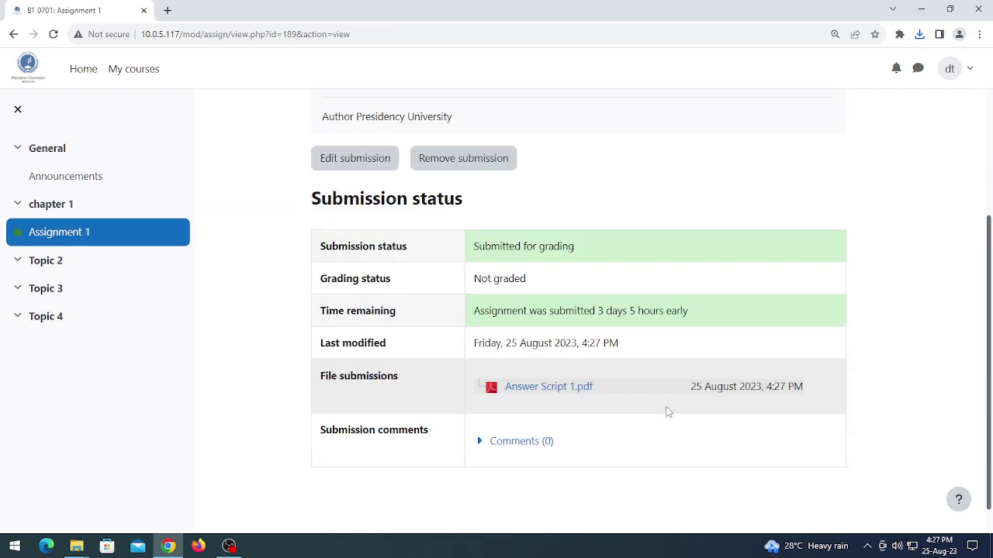
pyautogui.scroll(2, 612, 442)
pyautogui.scroll(-2, 611, 442)
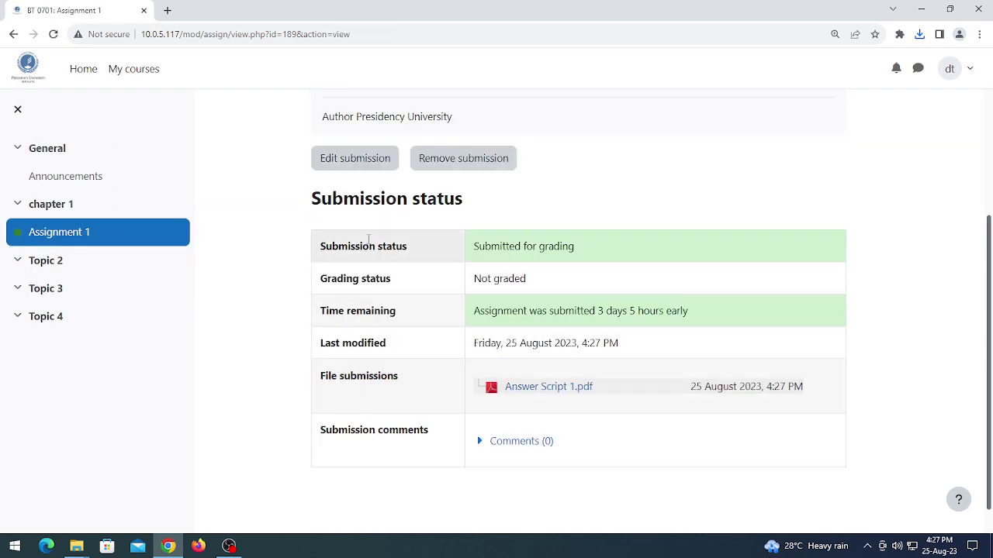
pyautogui.moveTo(321, 246); pyautogui.dragTo(585, 251)
pyautogui.click(474, 246)
pyautogui.click(502, 256)
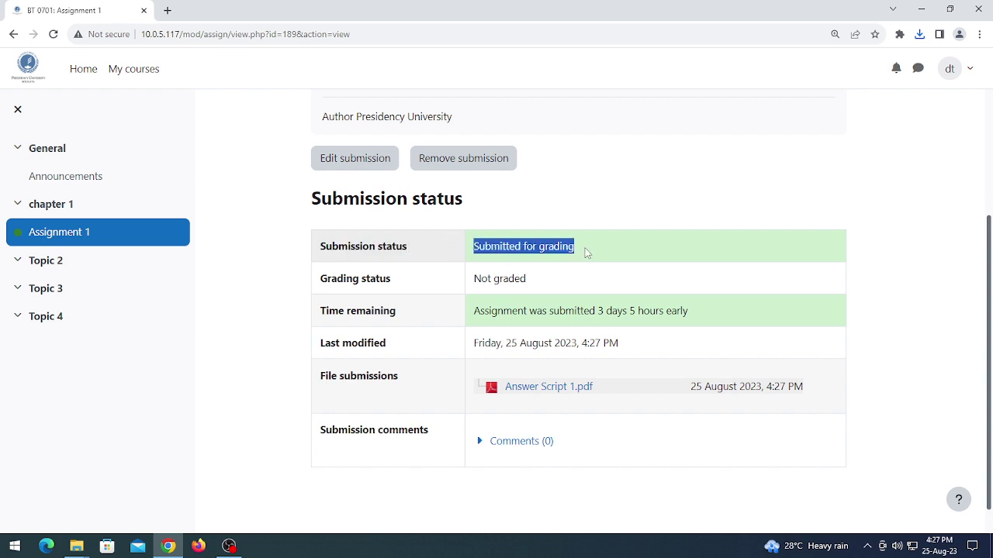
pyautogui.click(596, 258)
pyautogui.moveTo(329, 279); pyautogui.dragTo(390, 279)
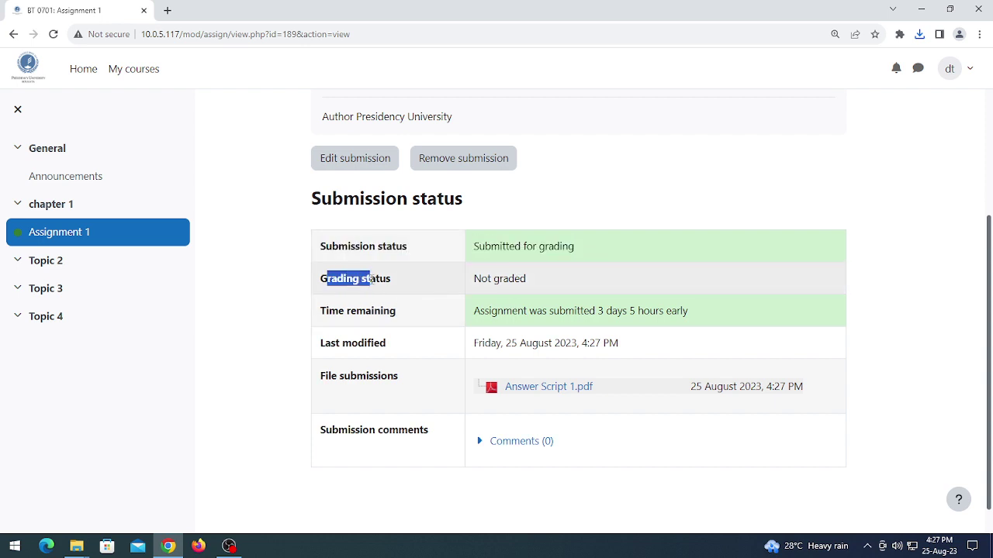
pyautogui.click(392, 281)
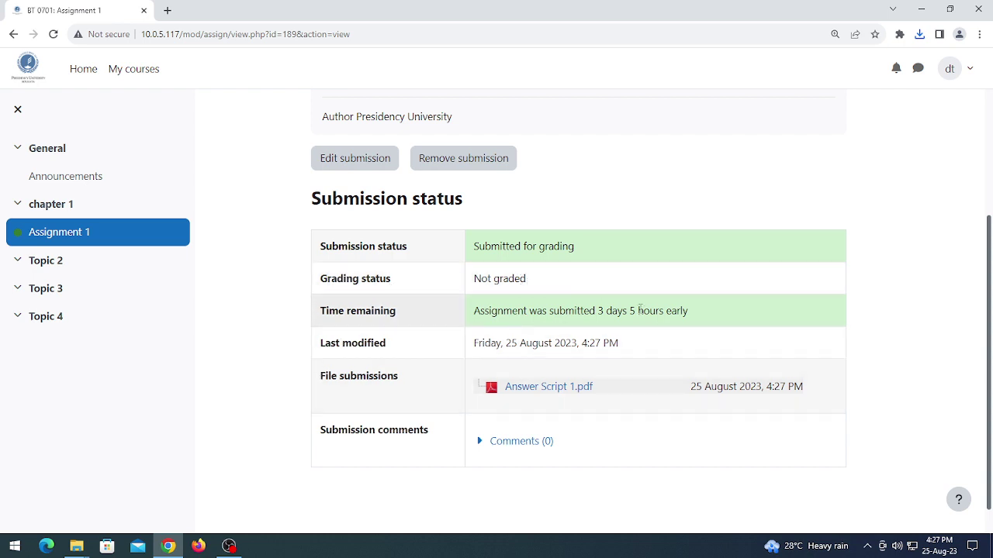
# Undo Assignment 1's Done mark so it reads Mark as done again, then open the account menu
pyautogui.click(694, 307)
pyautogui.scroll(-1, 598, 417)
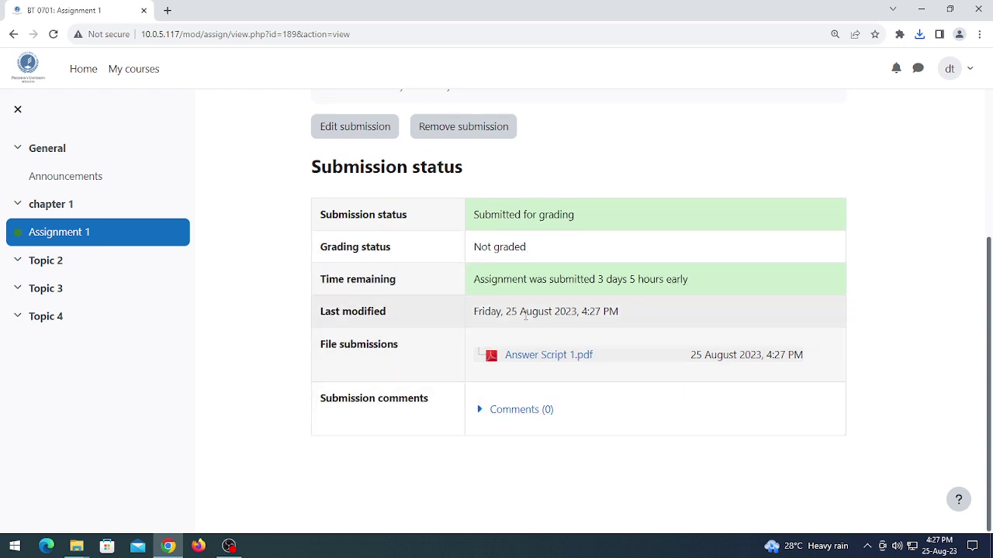
pyautogui.scroll(3, 864, 361)
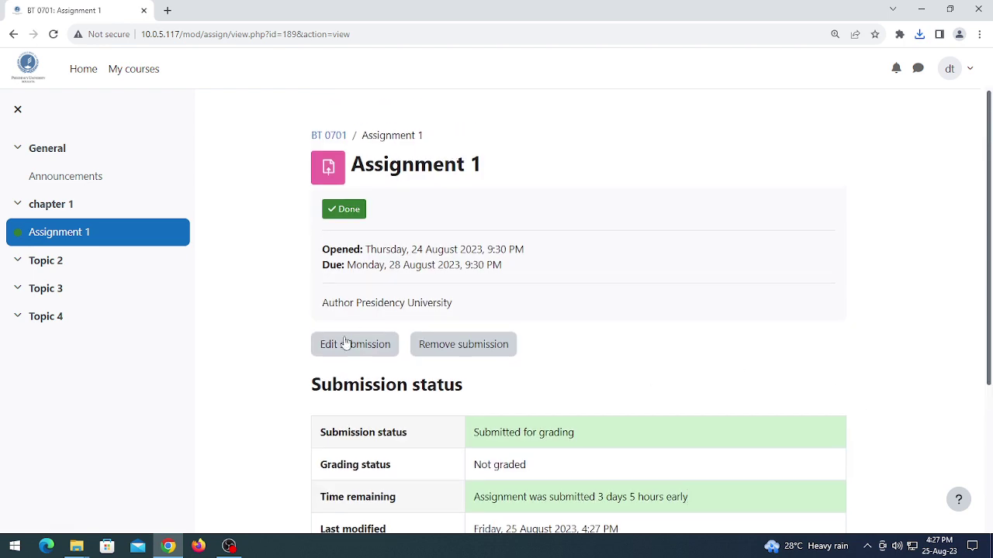
pyautogui.click(348, 211)
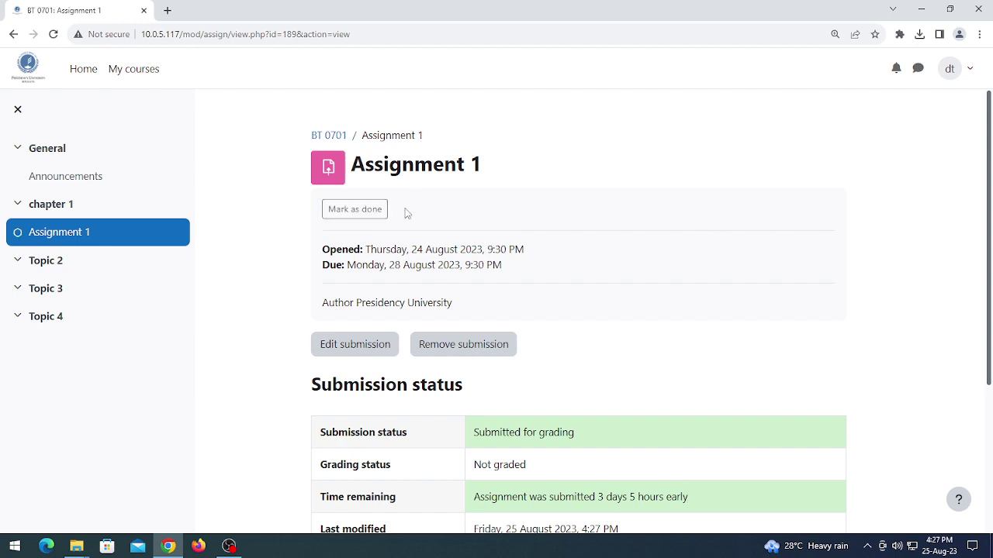
pyautogui.click(949, 68)
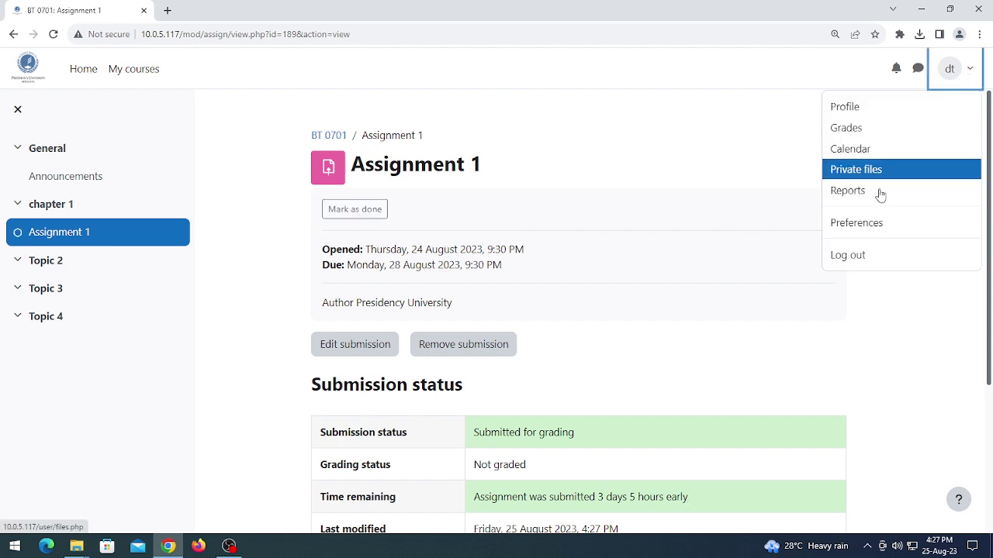
# Log out of the student, log in with the teacher's username and password, and open the Biochemistry course
pyautogui.click(865, 257)
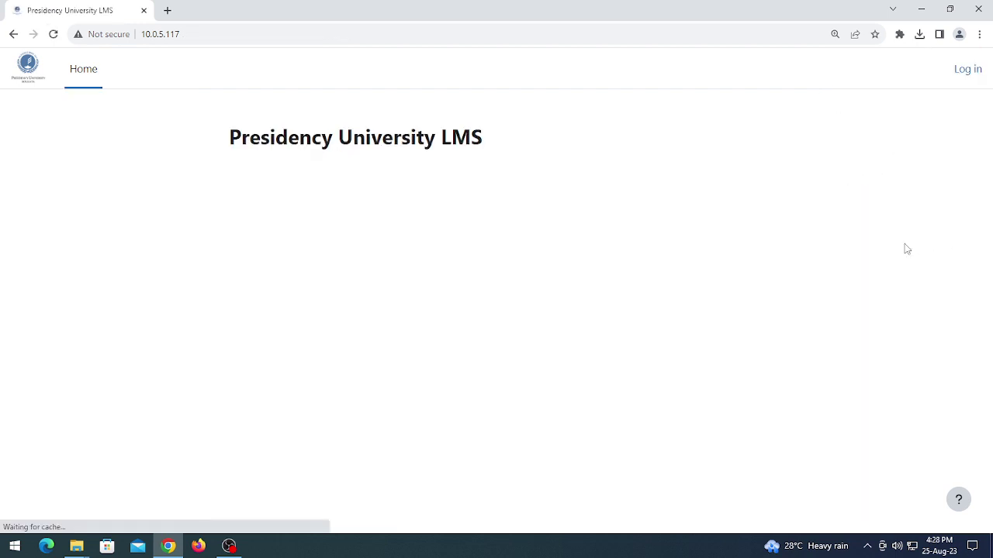
pyautogui.click(969, 72)
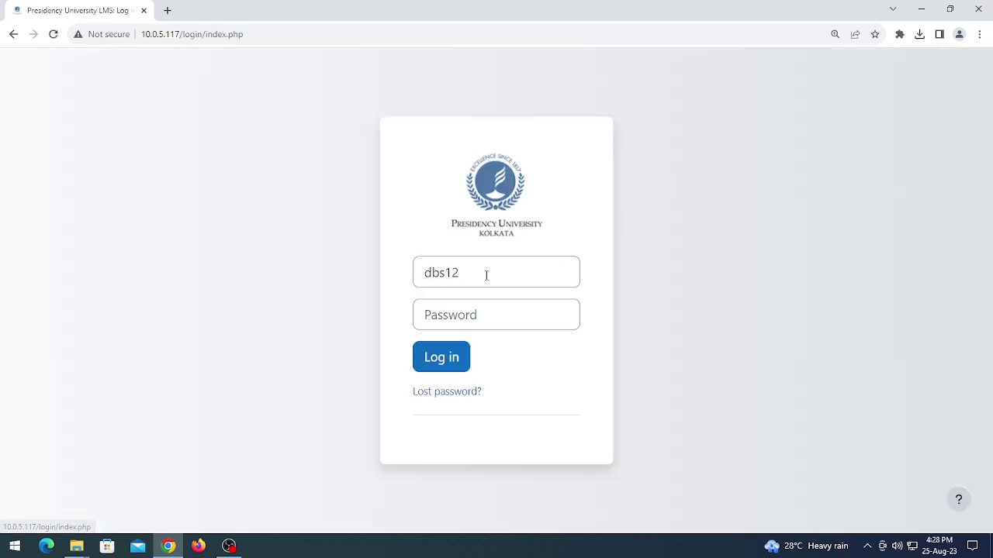
pyautogui.doubleClick(485, 273)
pyautogui.write('Souryadeep')
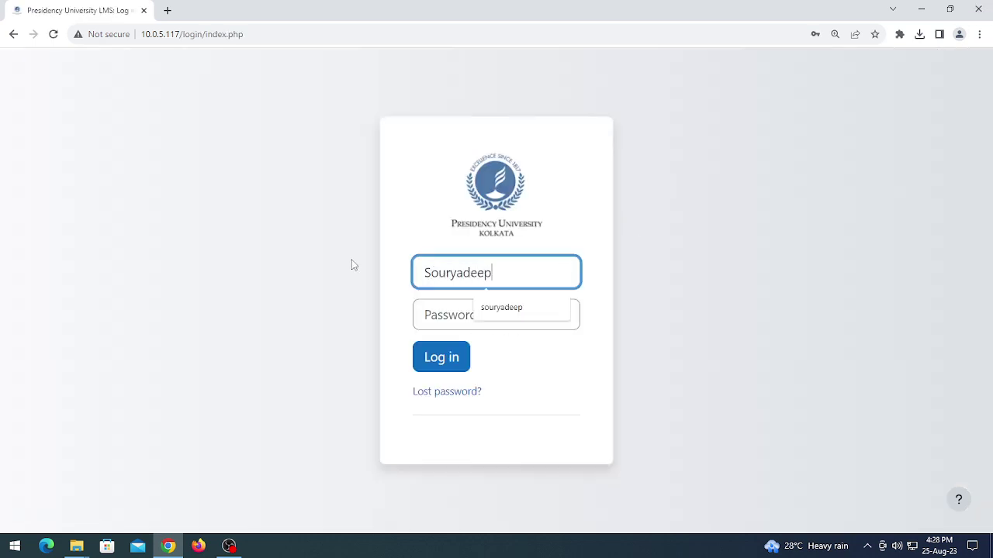
pyautogui.press('Tab')
pyautogui.write('*')
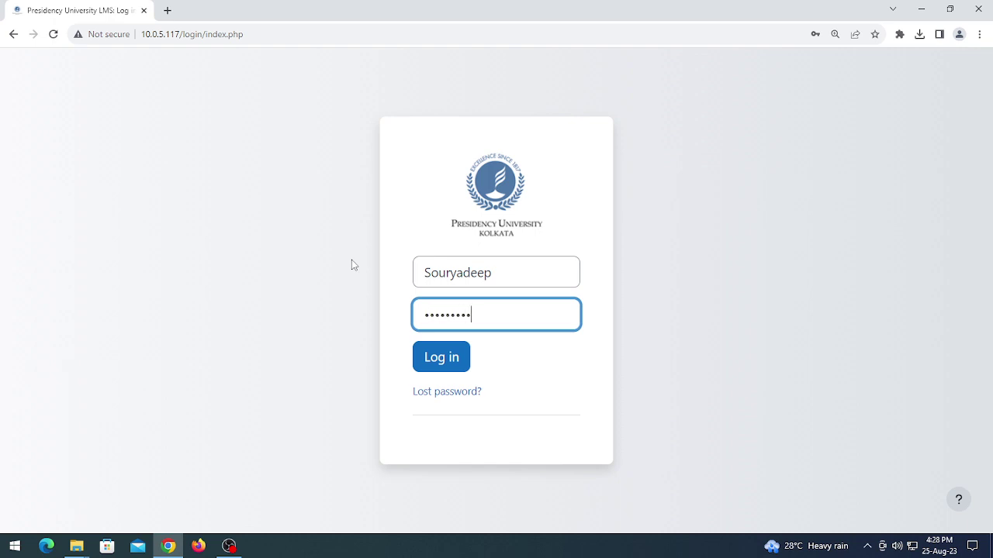
pyautogui.click(443, 365)
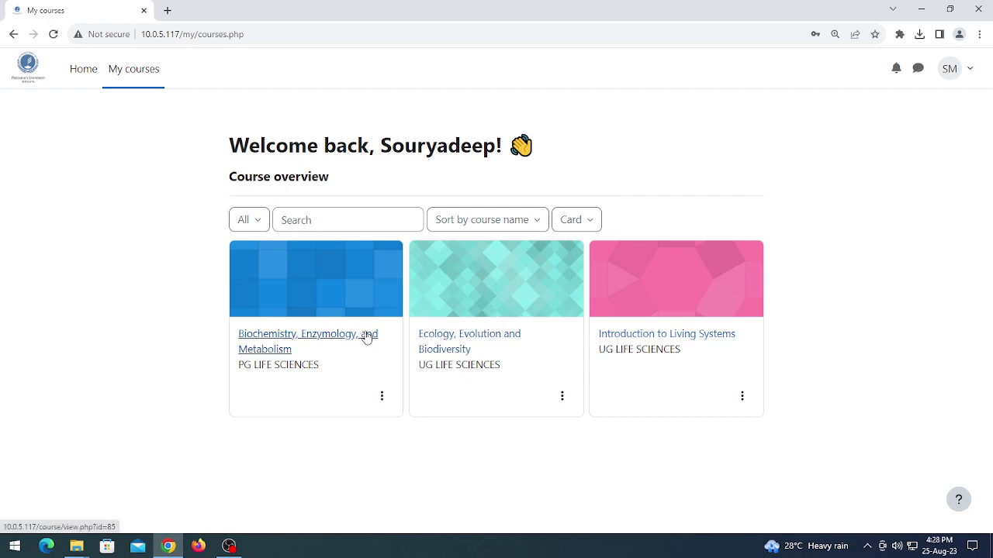
pyautogui.click(353, 335)
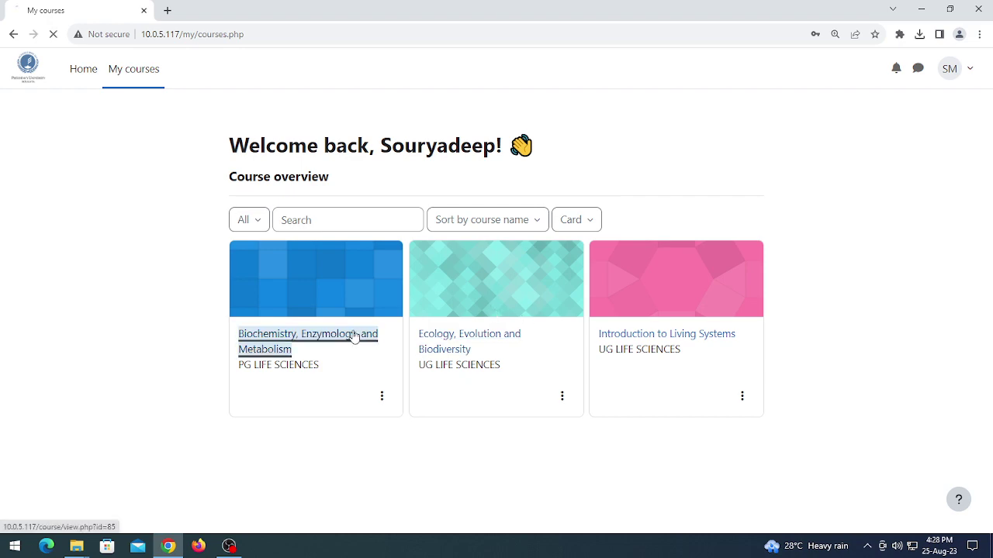
pyautogui.scroll(-3, 857, 257)
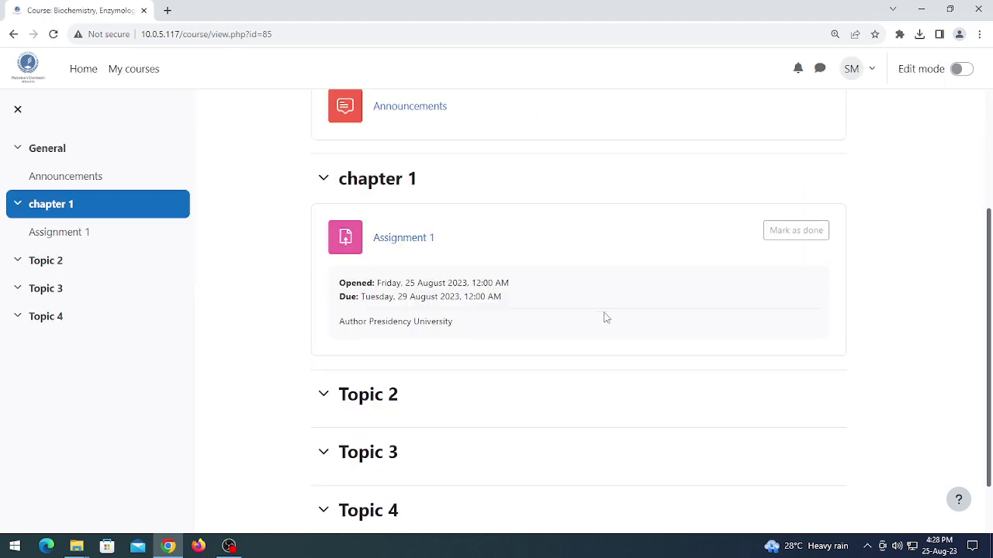
# Open Assignment 1 and check its grading summary: 9 participants, 1 submitted, 1 needing grading
pyautogui.scroll(3, 483, 315)
pyautogui.scroll(-2, 477, 328)
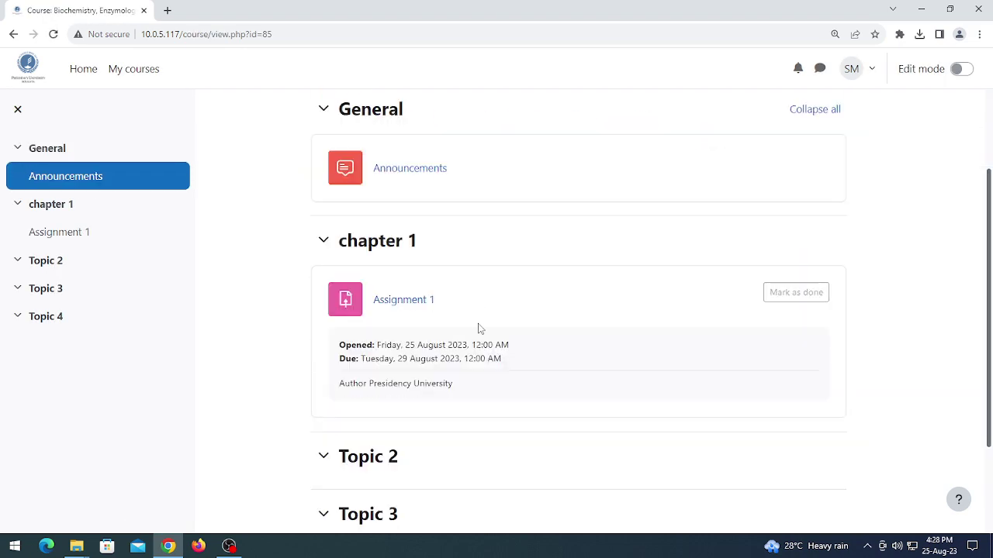
pyautogui.click(412, 301)
pyautogui.scroll(-3, 497, 350)
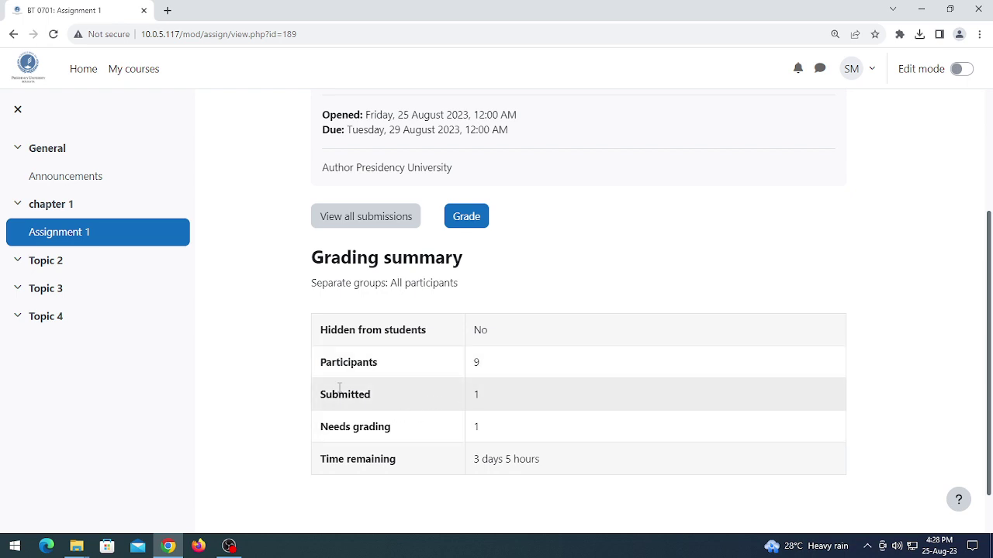
pyautogui.moveTo(321, 394); pyautogui.dragTo(369, 394)
pyautogui.click(380, 399)
pyautogui.moveTo(321, 428); pyautogui.dragTo(476, 439)
pyautogui.click(476, 439)
pyautogui.scroll(3, 551, 388)
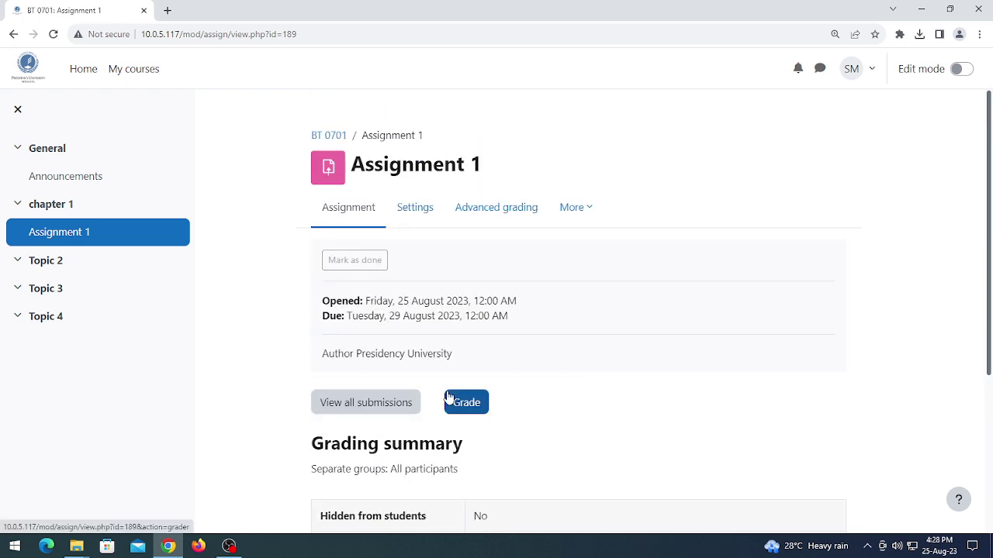
# List all submissions and download the student's submitted Answer Script 1.pdf
pyautogui.click(386, 406)
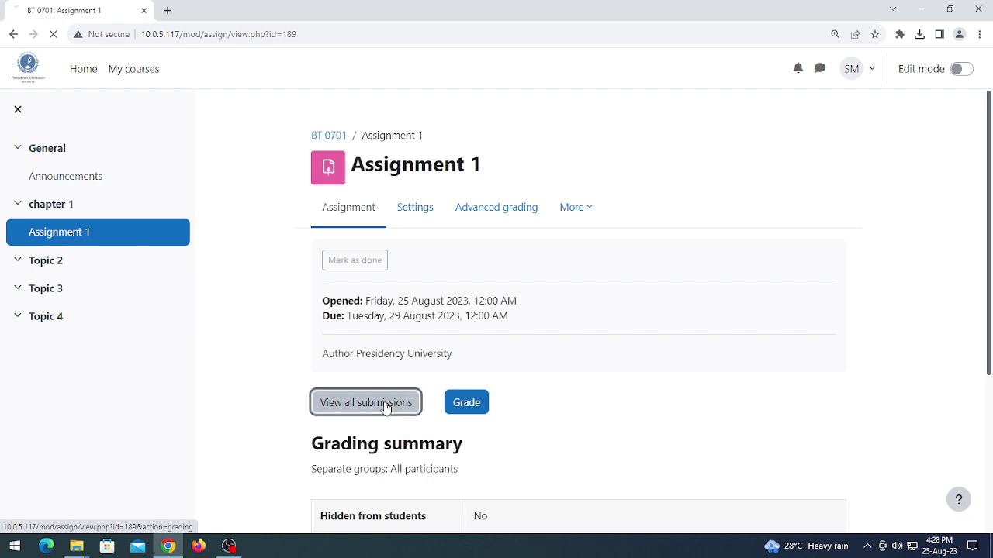
pyautogui.scroll(-4, 412, 377)
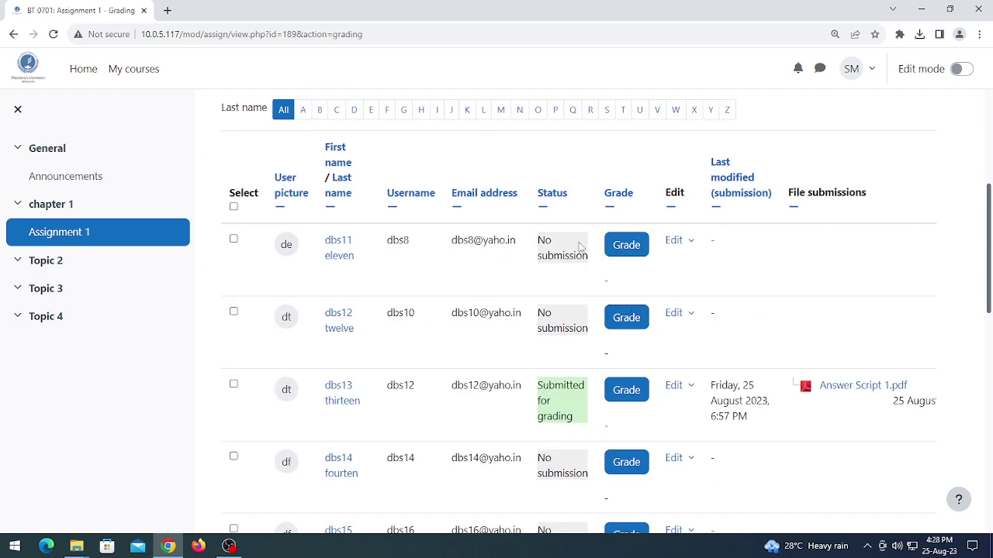
pyautogui.scroll(-2, 554, 376)
pyautogui.scroll(3, 561, 381)
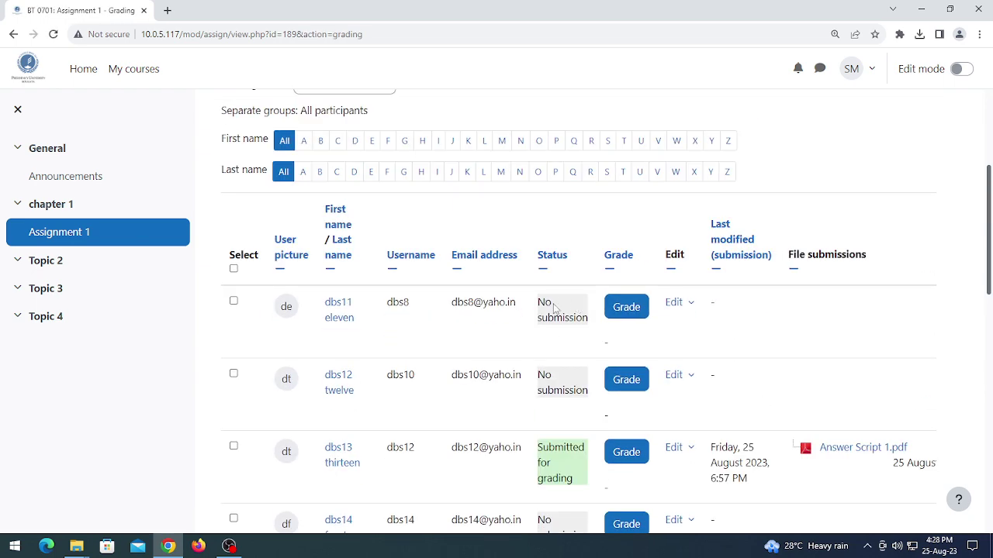
pyautogui.scroll(-2, 445, 378)
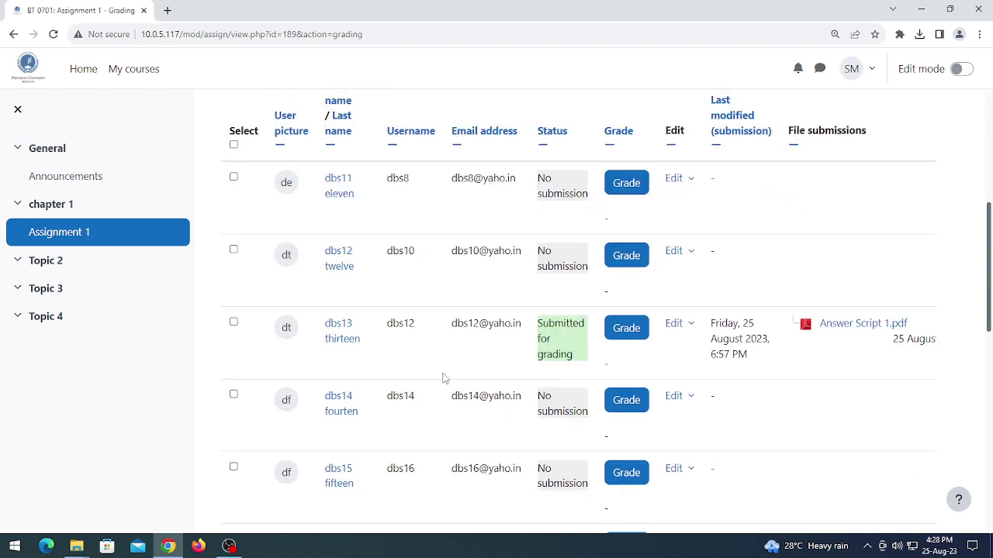
pyautogui.click(861, 326)
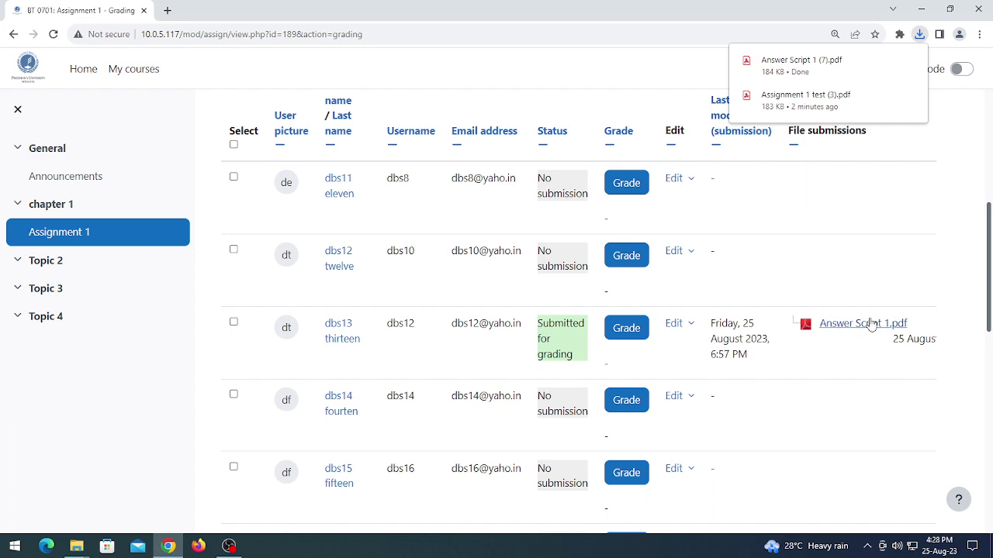
# Open the submitting student's grading page and try saving a grade of 25, which is rejected
pyautogui.click(626, 329)
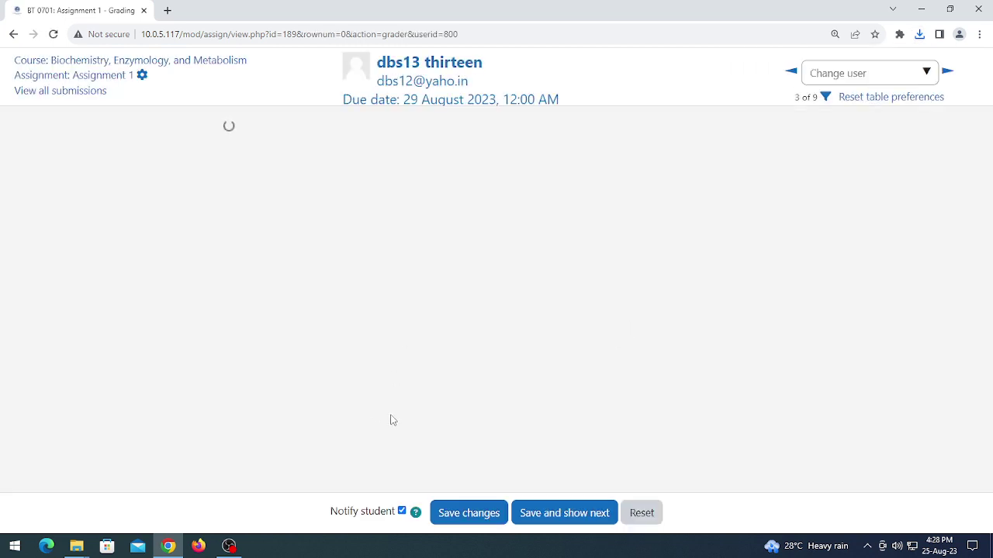
pyautogui.scroll(-1, 314, 403)
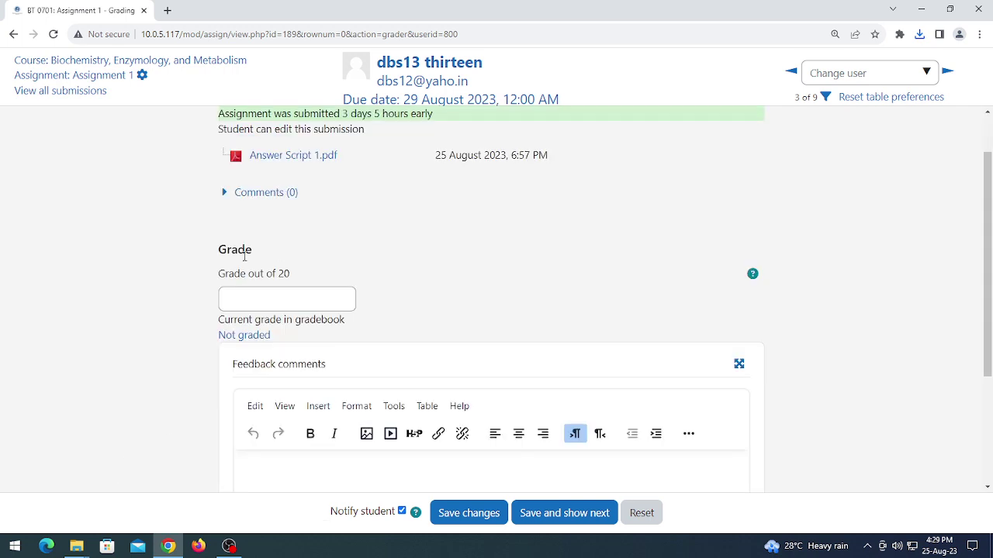
pyautogui.click(283, 299)
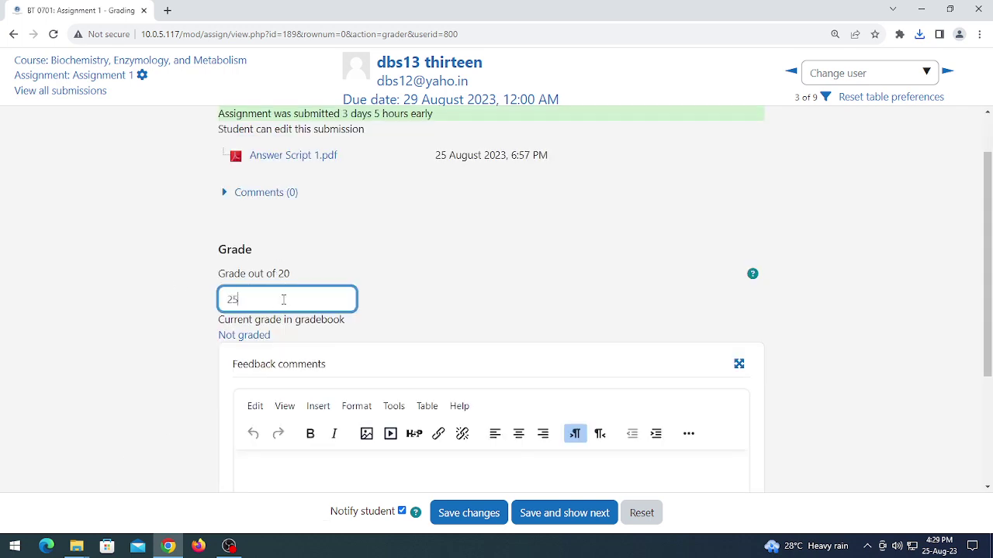
pyautogui.scroll(-2, 334, 353)
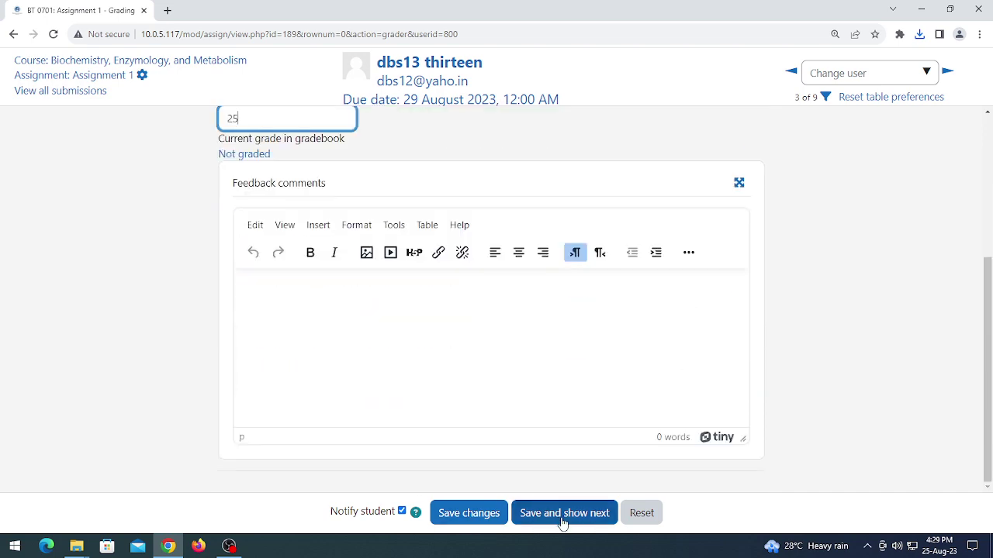
pyautogui.click(469, 515)
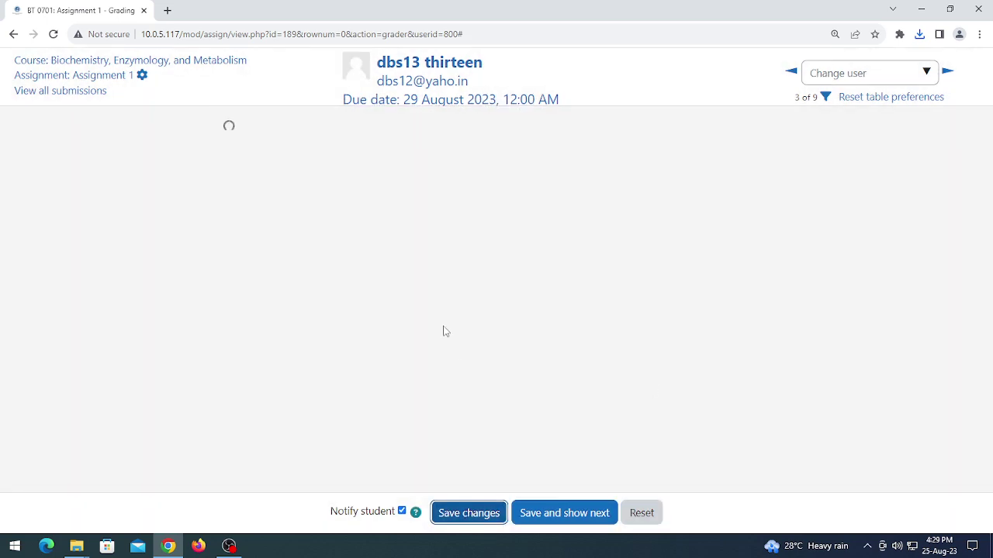
pyautogui.scroll(-1, 434, 327)
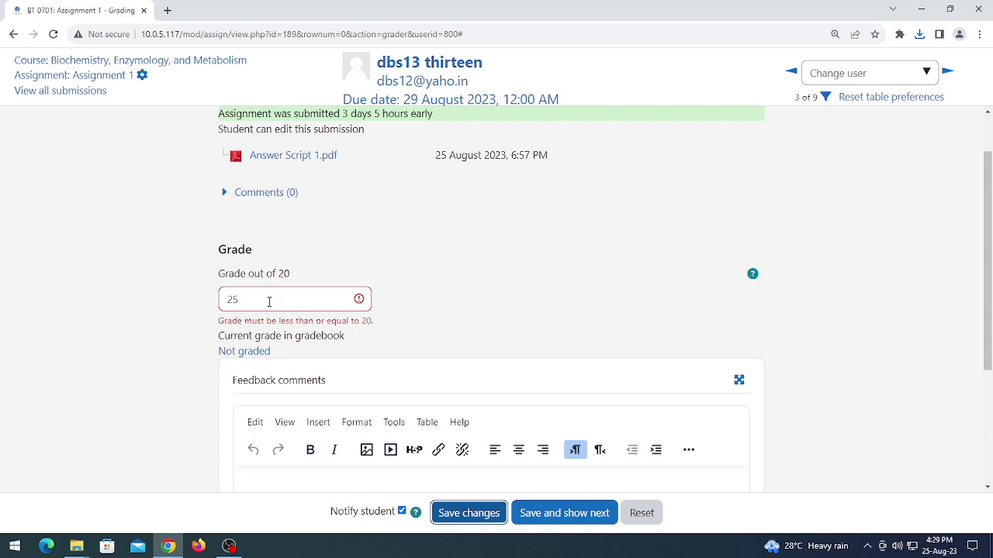
# Replace the grade with 17 out of 20, add the feedback comment 'Good', and save
pyautogui.moveTo(269, 302); pyautogui.dragTo(136, 297)
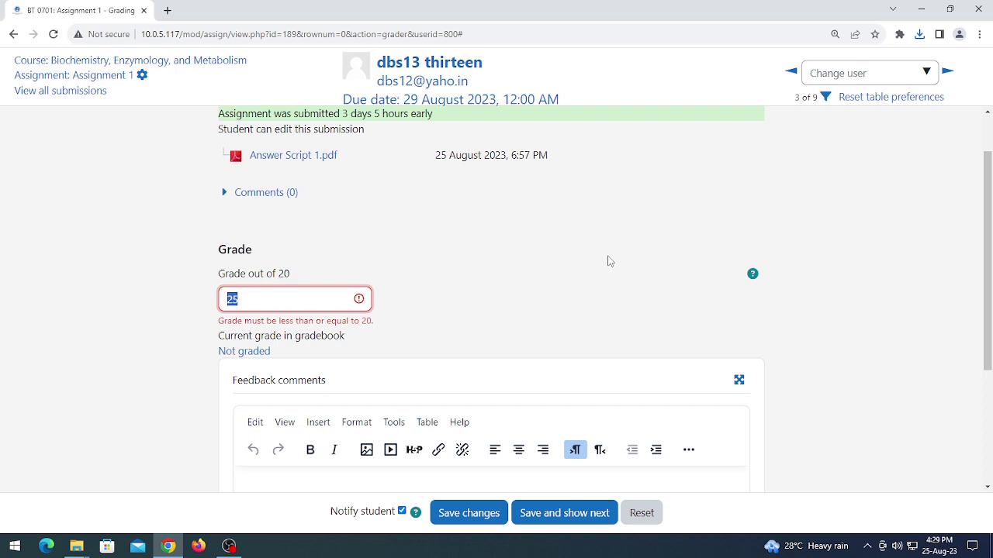
pyautogui.write('17')
pyautogui.scroll(-2, 403, 355)
pyautogui.click(334, 385)
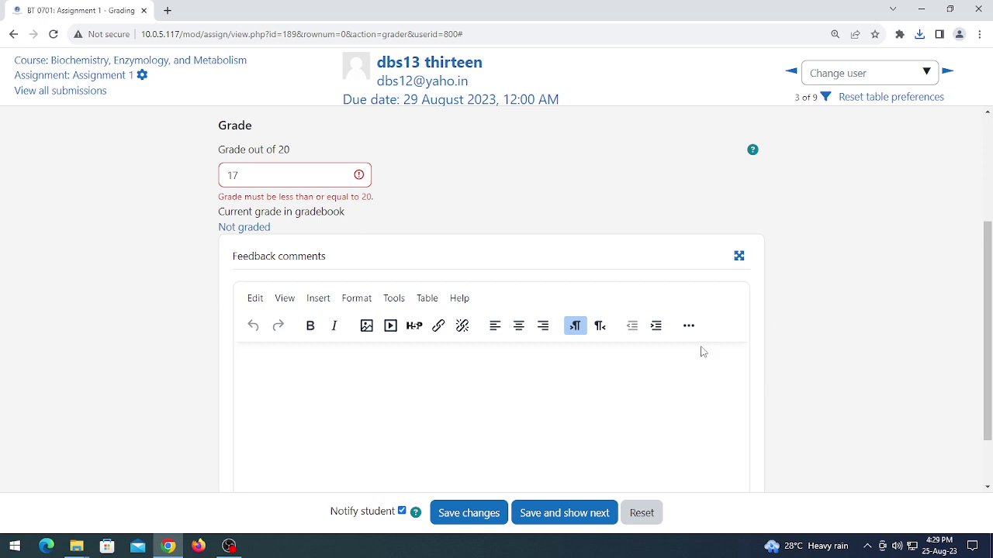
pyautogui.write('Good')
pyautogui.scroll(-1, 625, 379)
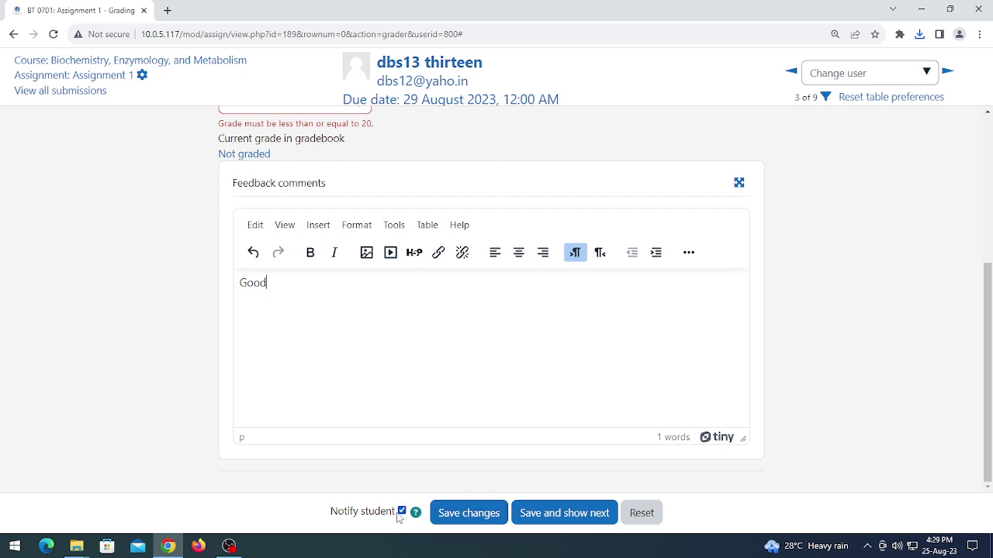
pyautogui.click(478, 515)
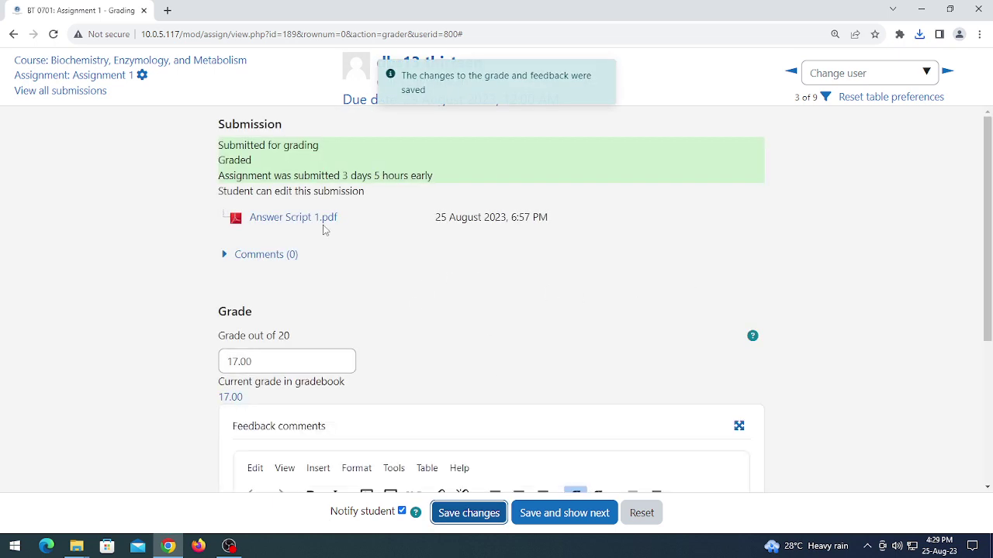
# Return to the Biochemistry course and open Assignment 1
pyautogui.click(146, 61)
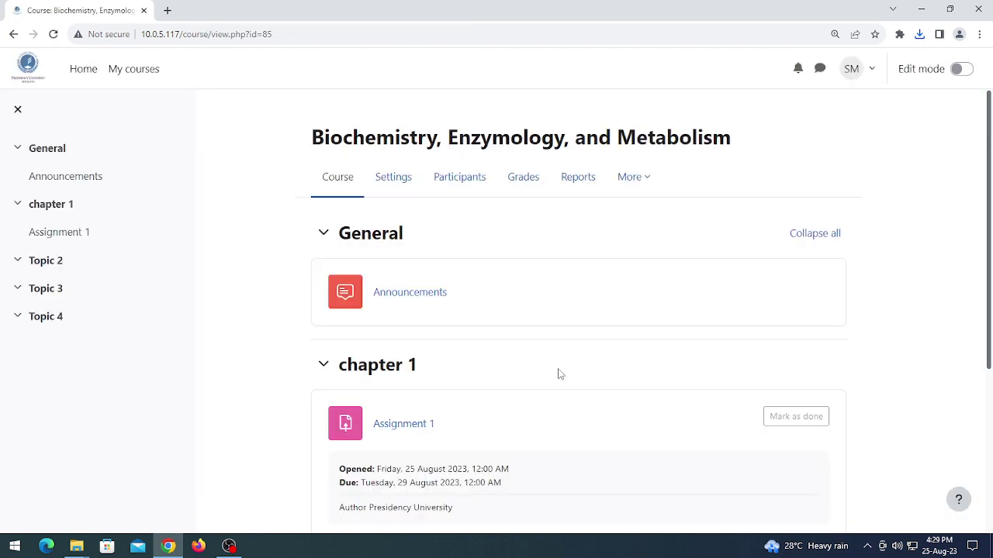
pyautogui.scroll(-2, 560, 374)
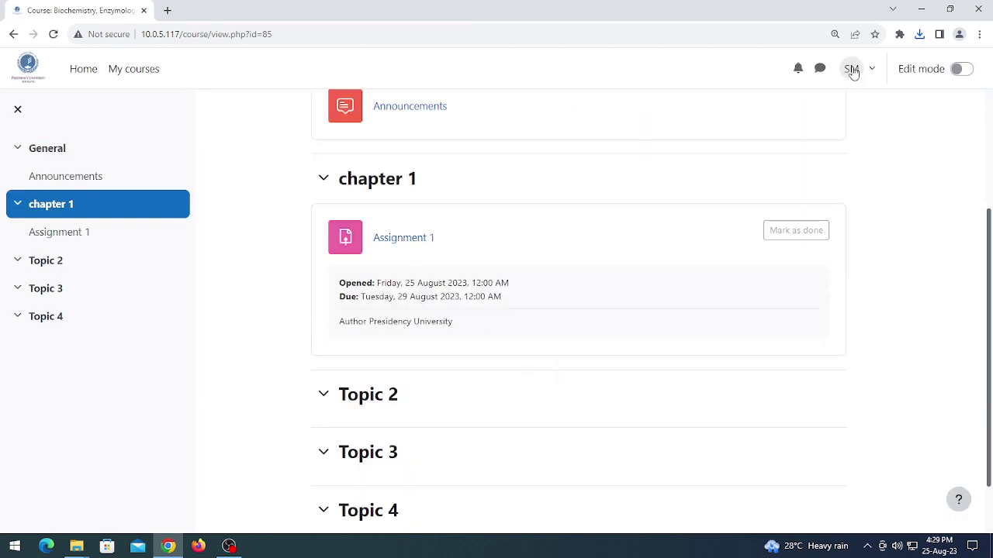
pyautogui.click(419, 246)
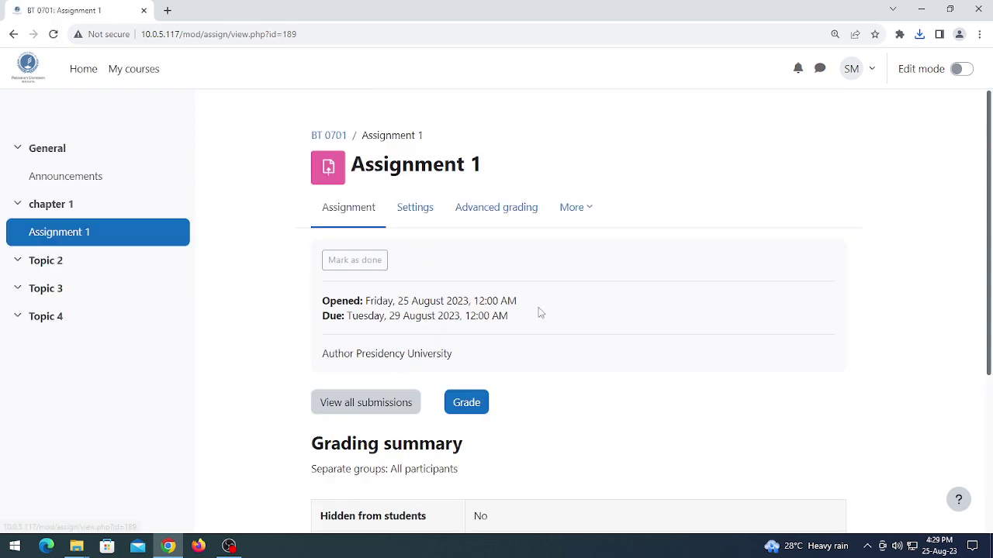
pyautogui.scroll(-3, 538, 312)
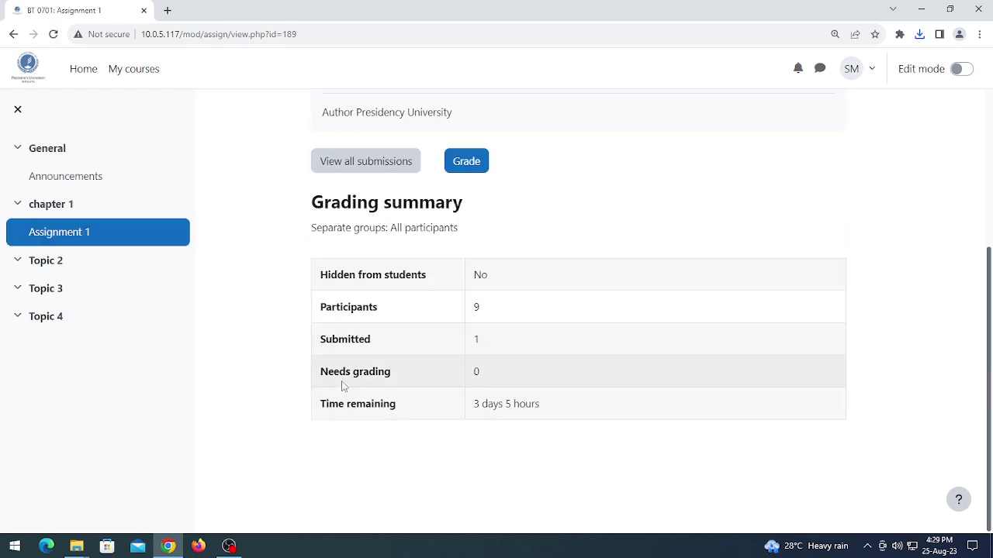
# Check the grading summary shows 1 submitted and 0 needing grading, then open the user menu
pyautogui.moveTo(322, 369); pyautogui.dragTo(435, 380)
pyautogui.click(355, 375)
pyautogui.moveTo(322, 369); pyautogui.dragTo(422, 376)
pyautogui.click(421, 377)
pyautogui.scroll(3, 621, 361)
pyautogui.scroll(-3, 834, 339)
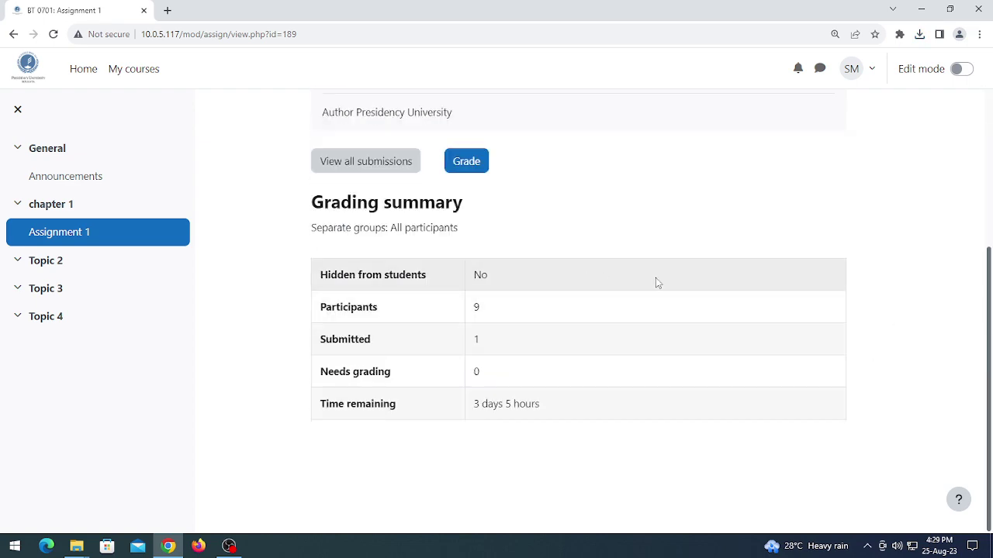
pyautogui.scroll(3, 656, 283)
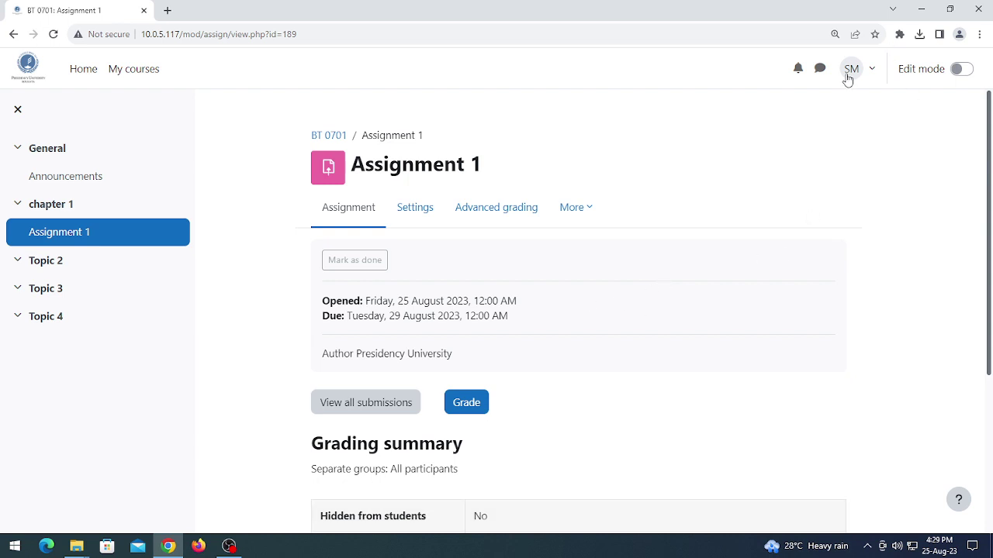
pyautogui.click(872, 71)
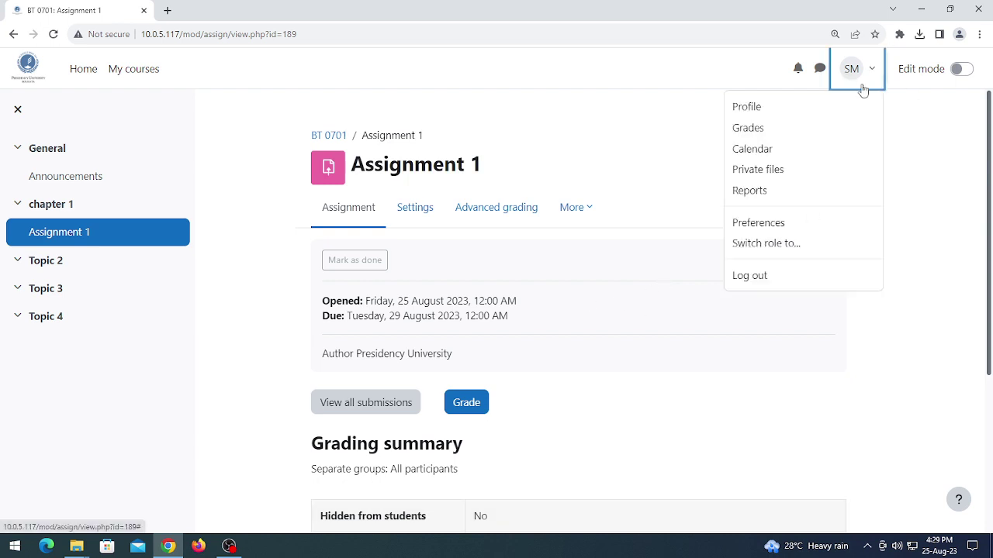
# Log out of the teacher account and sign in with the student's username and password
pyautogui.click(774, 277)
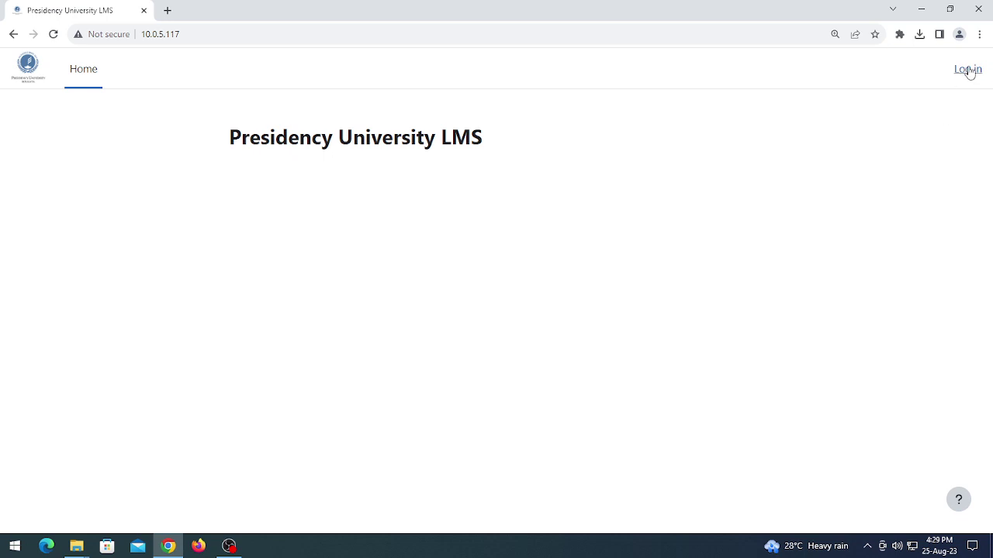
pyautogui.click(966, 70)
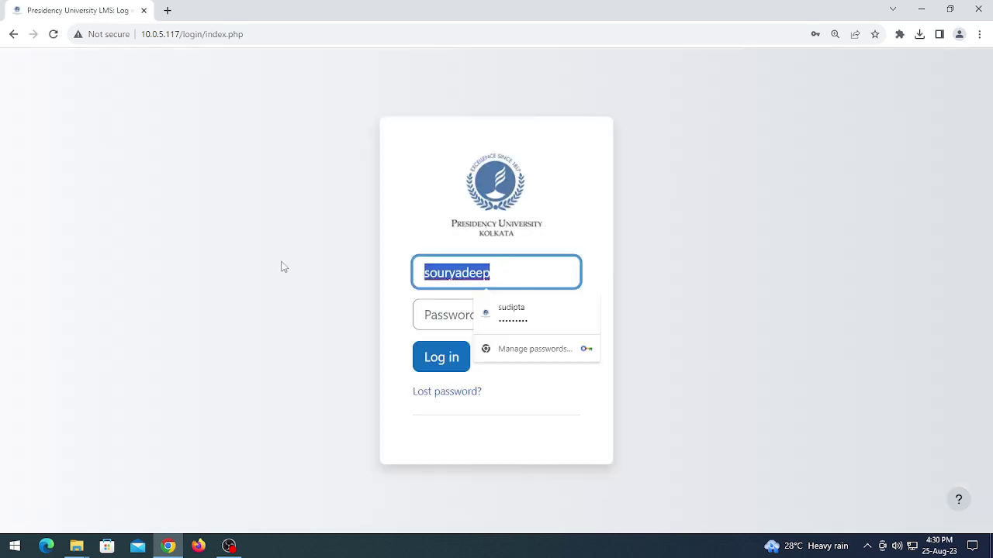
pyautogui.write('dbs12')
pyautogui.click(480, 309)
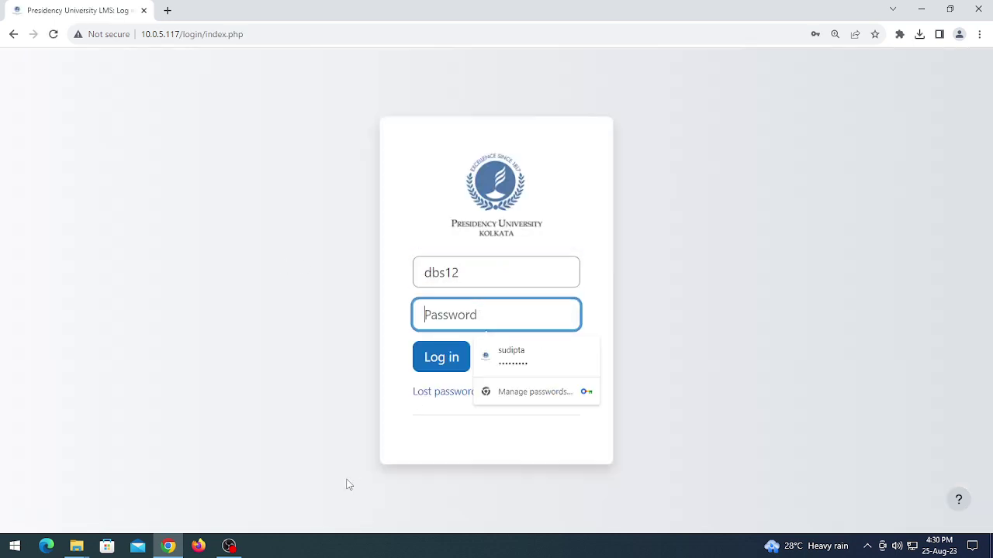
pyautogui.write('•••')
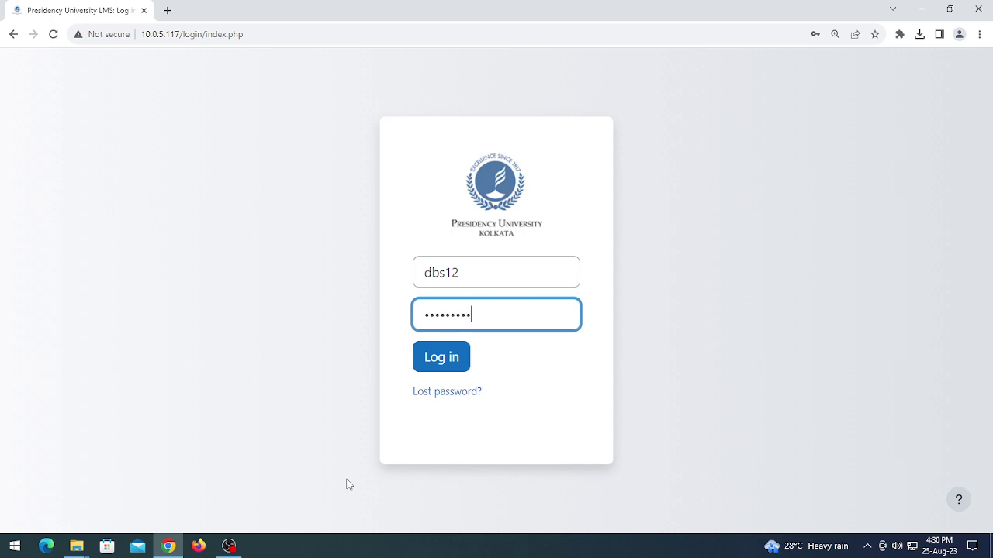
pyautogui.click(442, 357)
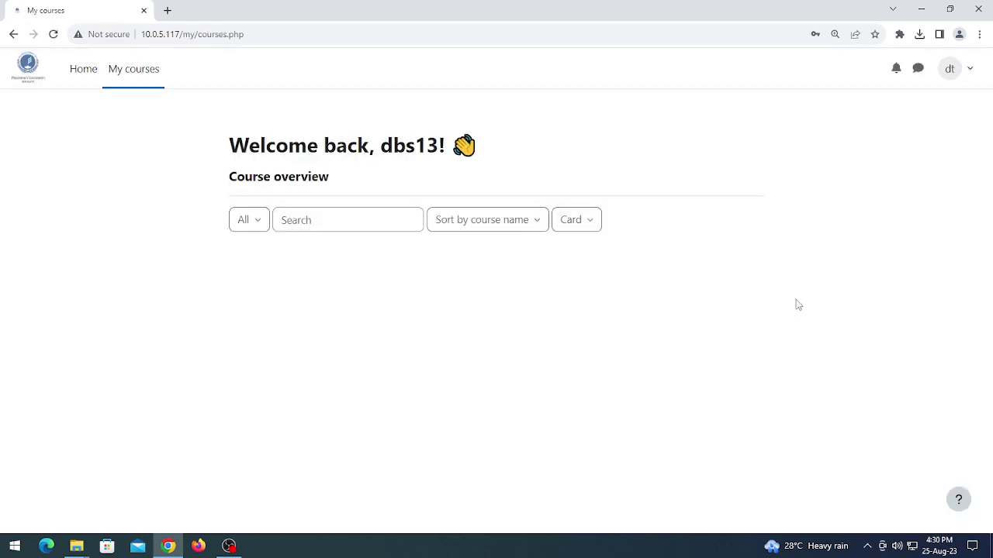
# Open Assignment 1 in the Biochemistry, Enzymology, and Metabolism course as the student
pyautogui.click(324, 344)
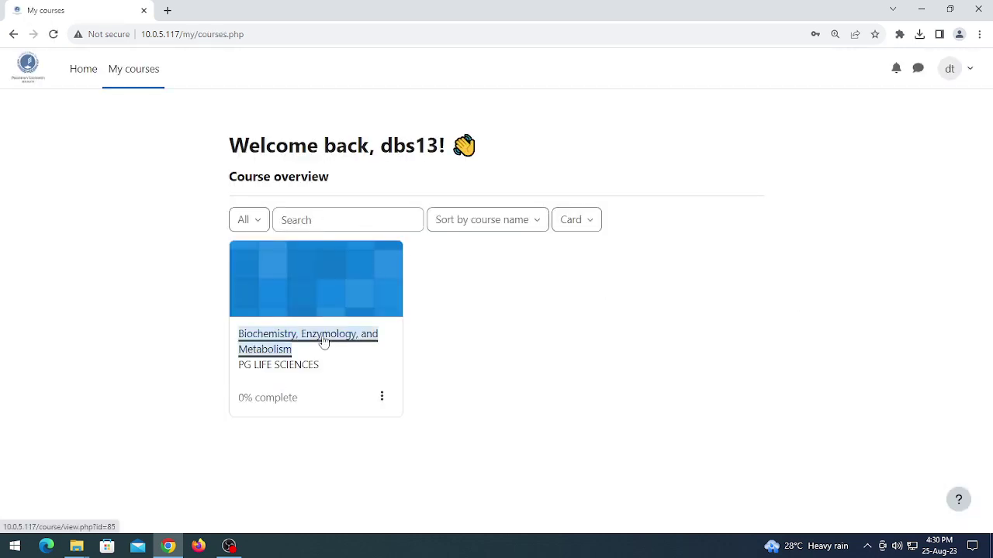
pyautogui.scroll(-2, 572, 315)
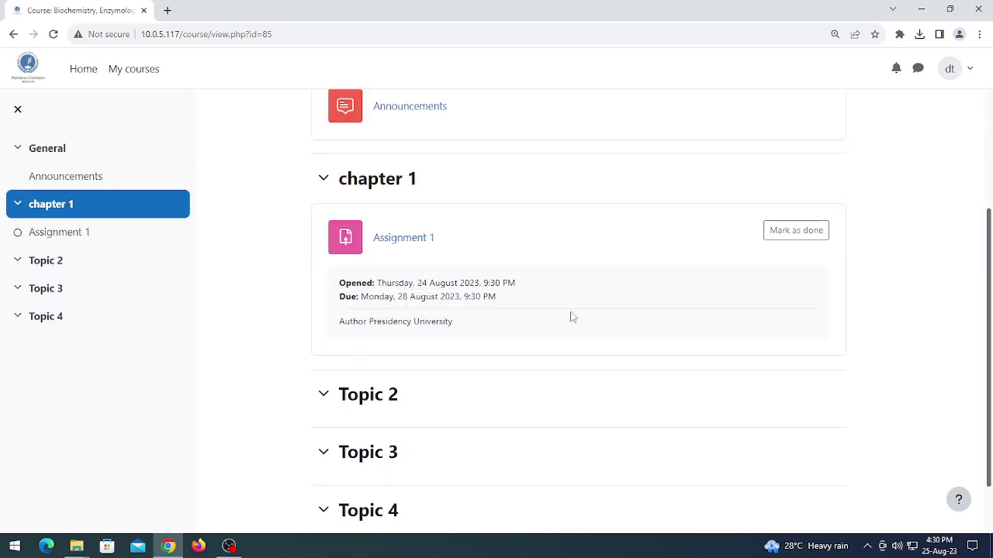
pyautogui.click(417, 239)
pyautogui.scroll(-3, 554, 348)
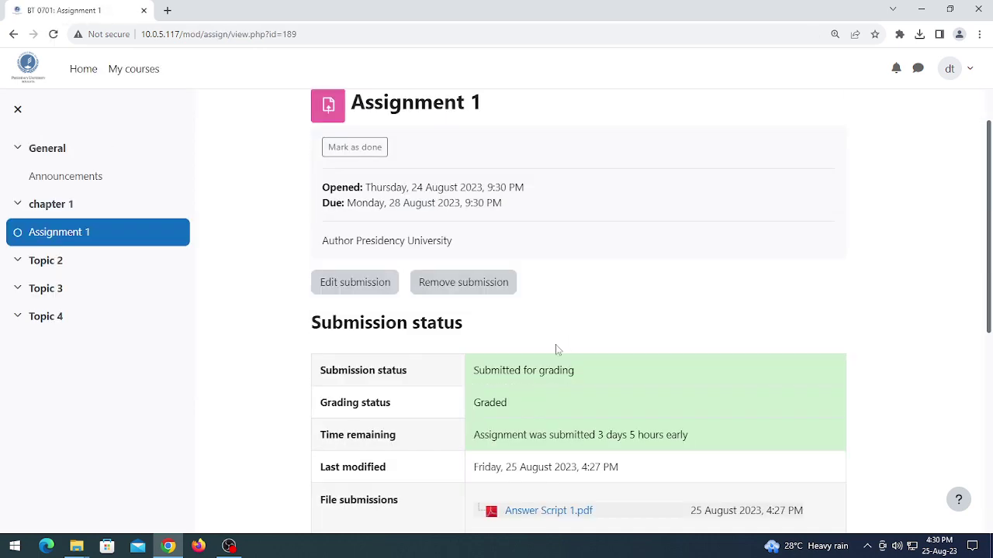
pyautogui.scroll(2, 455, 295)
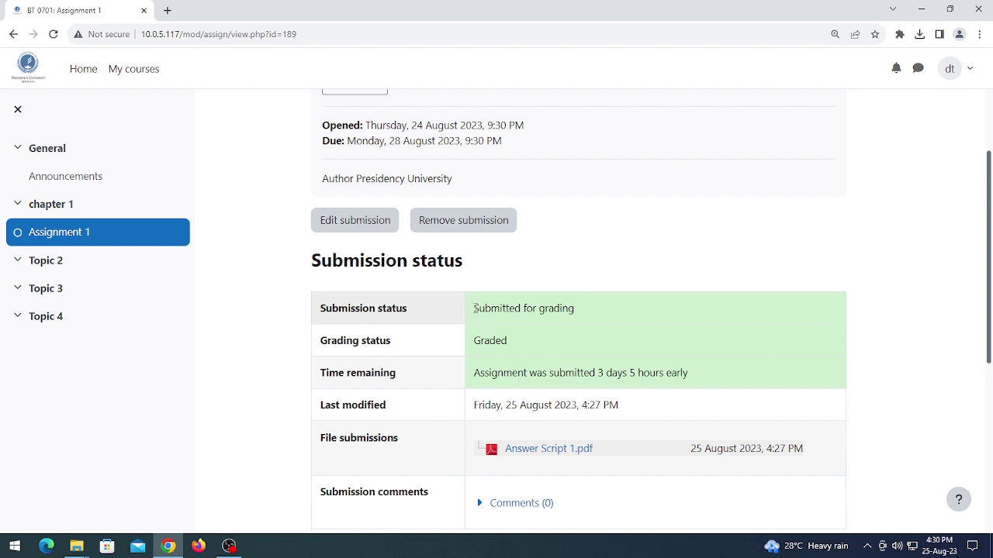
# Highlight the 'Submitted for grading' and 'Graded' submission statuses
pyautogui.doubleClick(496, 308)
pyautogui.moveTo(533, 301); pyautogui.dragTo(589, 311)
pyautogui.click(589, 310)
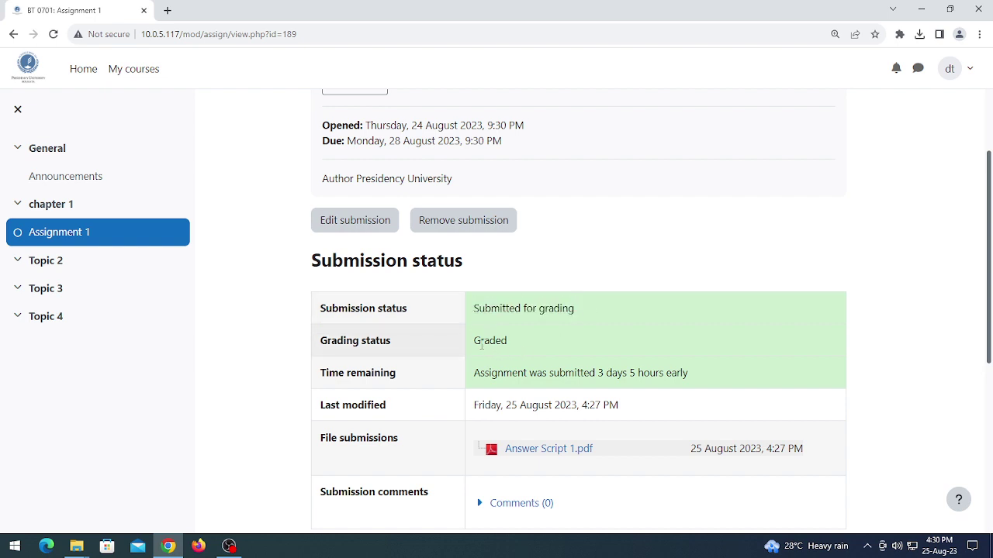
pyautogui.moveTo(474, 341); pyautogui.dragTo(527, 342)
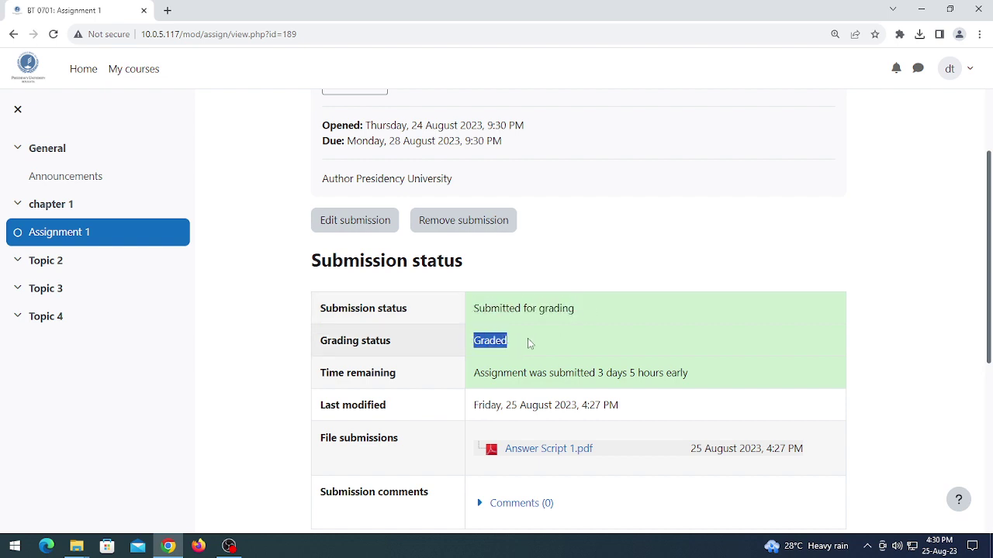
pyautogui.click(506, 353)
# Highlight the Feedback section's grade of 17.00 / 20.00
pyautogui.scroll(-5, 545, 362)
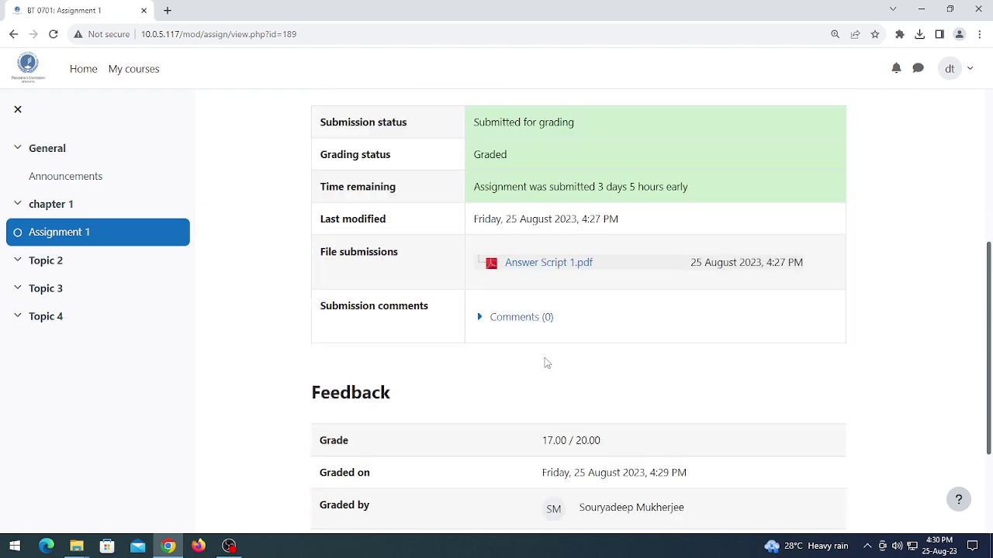
pyautogui.moveTo(311, 261); pyautogui.dragTo(412, 277)
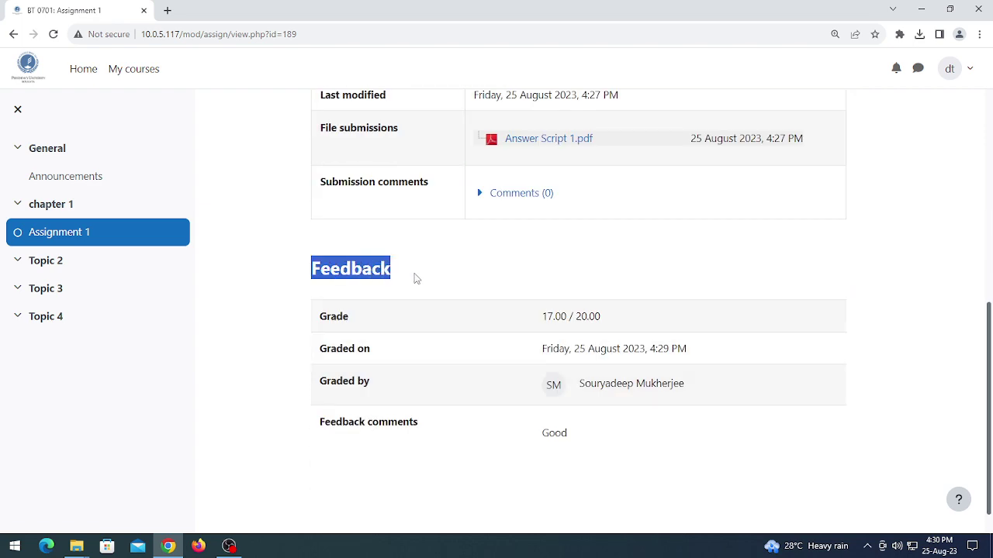
pyautogui.click(415, 277)
pyautogui.moveTo(319, 320); pyautogui.dragTo(423, 320)
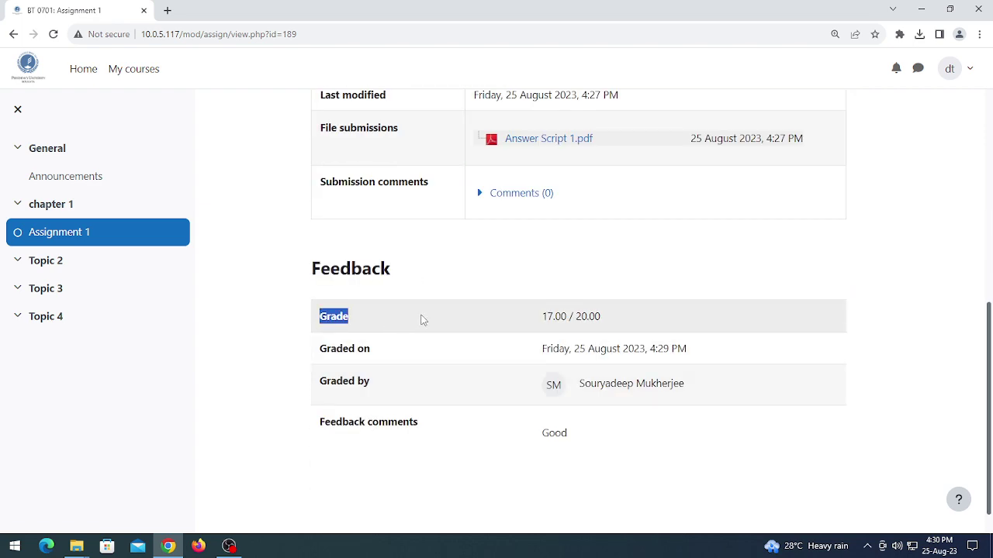
pyautogui.click(424, 320)
pyautogui.moveTo(542, 321); pyautogui.dragTo(644, 323)
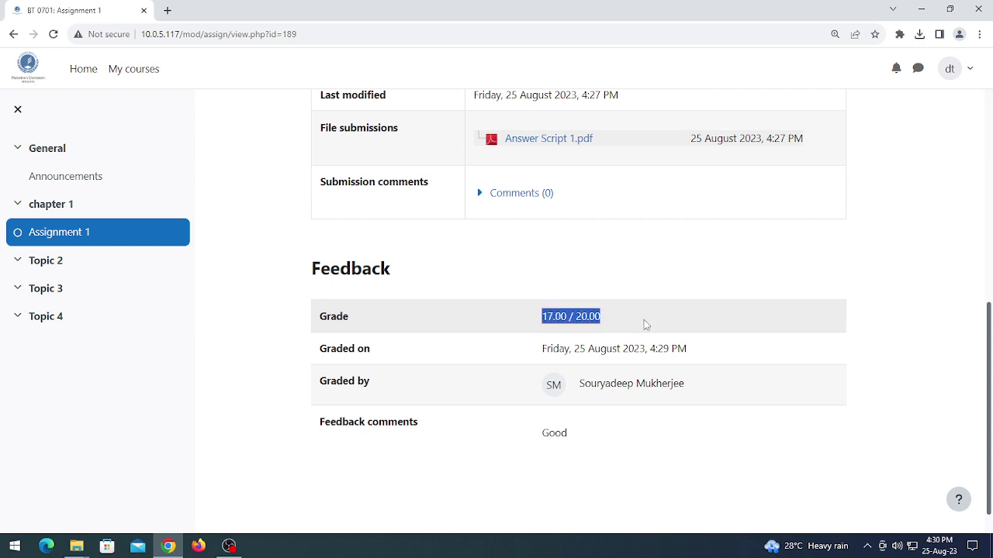
pyautogui.click(641, 318)
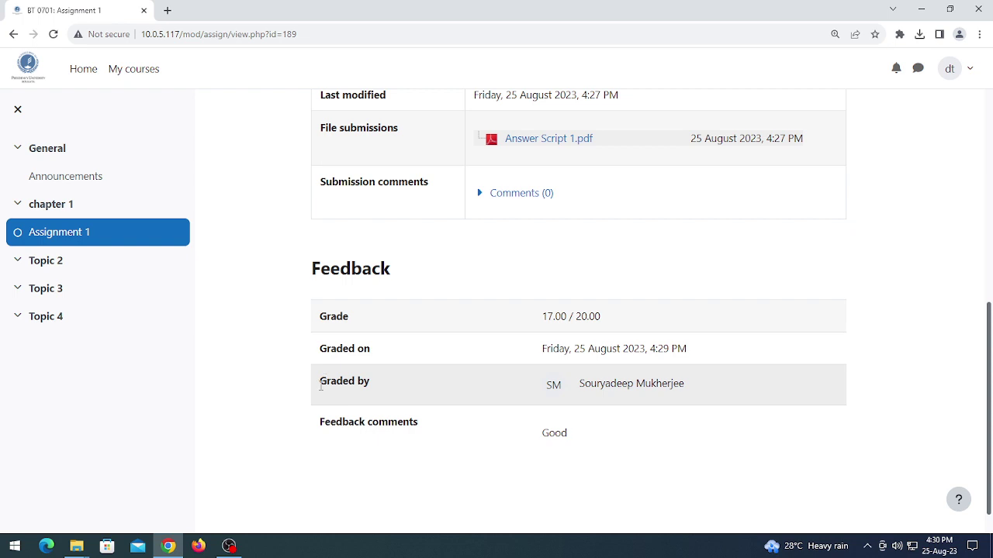
# Highlight the Graded by row with the grader's name and the feedback comment
pyautogui.moveTo(320, 385); pyautogui.dragTo(338, 384)
pyautogui.moveTo(580, 383); pyautogui.dragTo(736, 381)
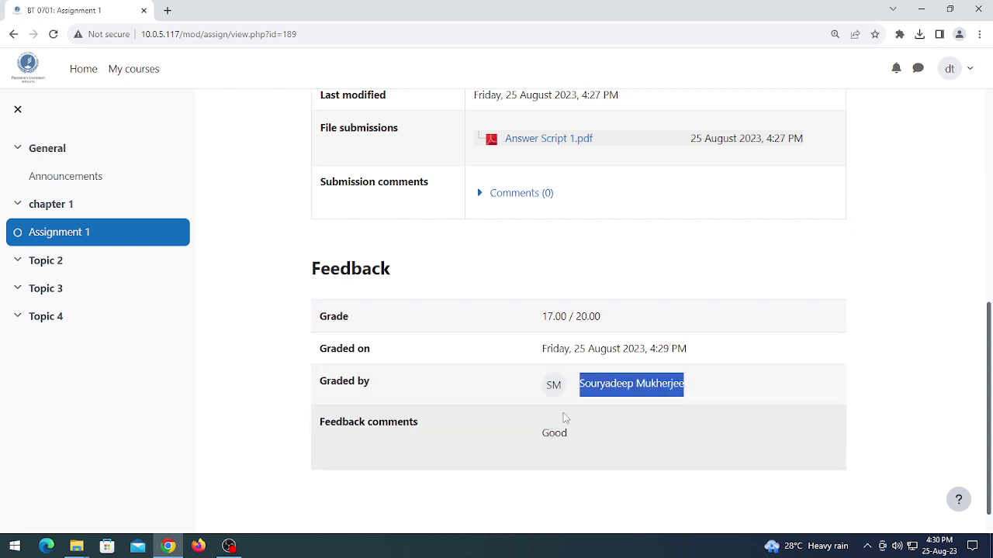
pyautogui.scroll(-1, 563, 417)
pyautogui.moveTo(537, 403); pyautogui.dragTo(610, 401)
pyautogui.scroll(6, 806, 349)
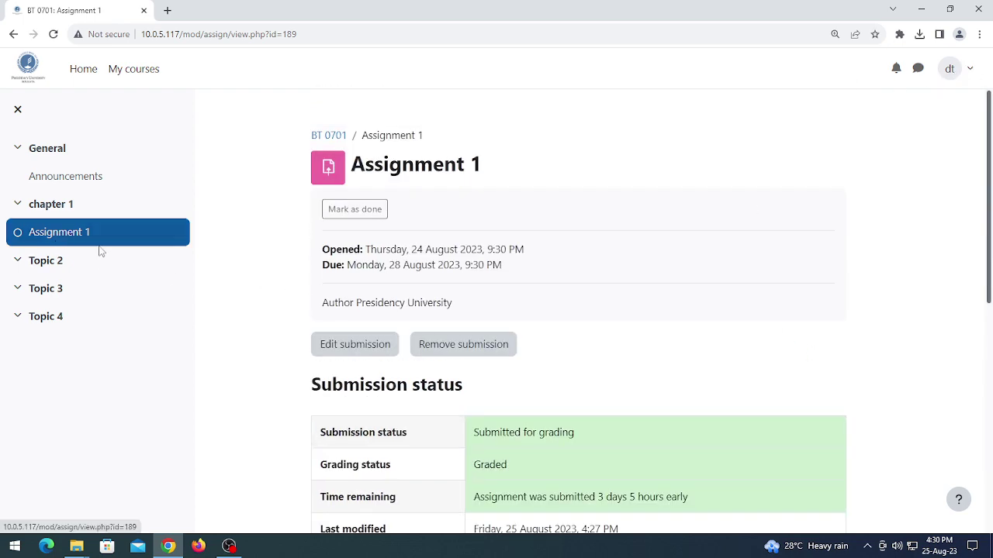
# Log out of the student account and bring OBS Studio to the front
pyautogui.click(968, 71)
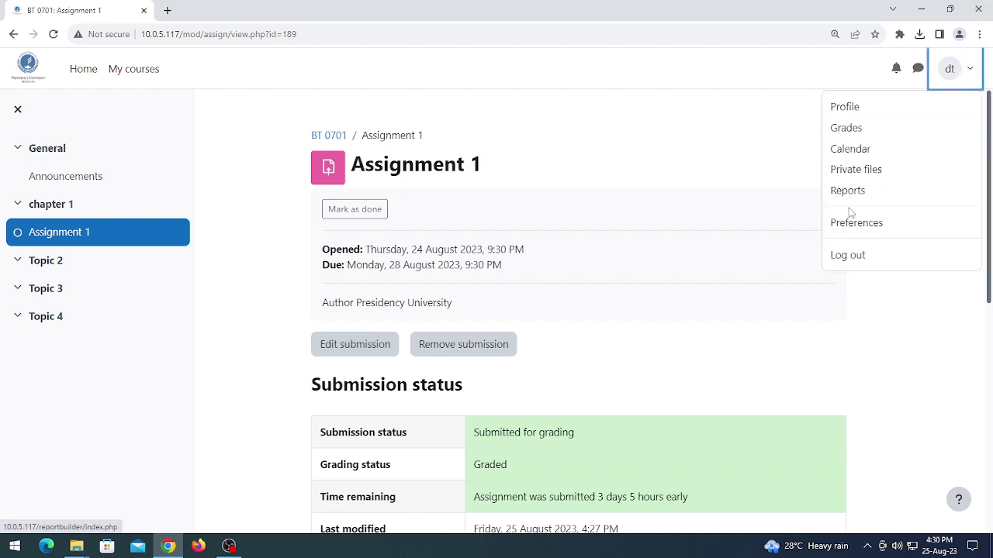
pyautogui.click(848, 256)
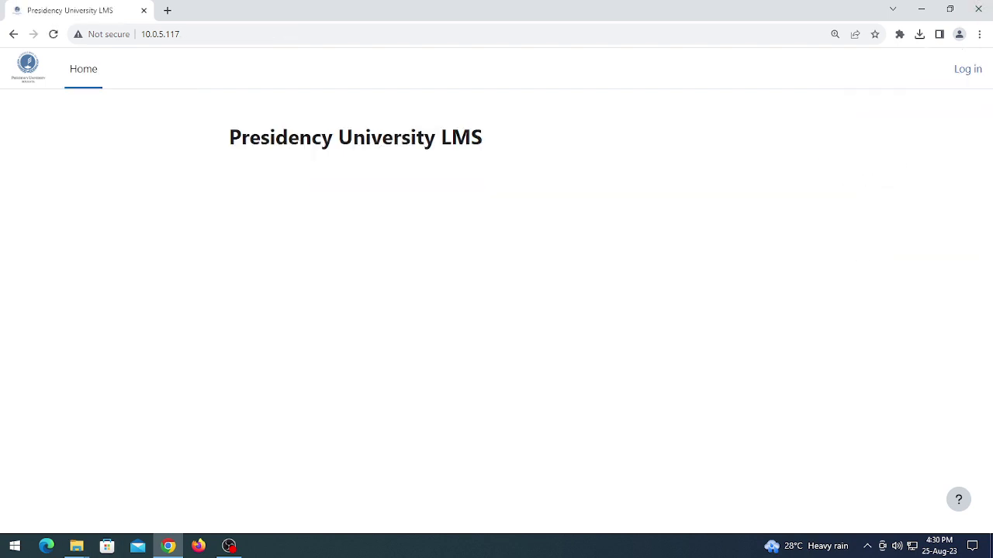
pyautogui.click(230, 547)
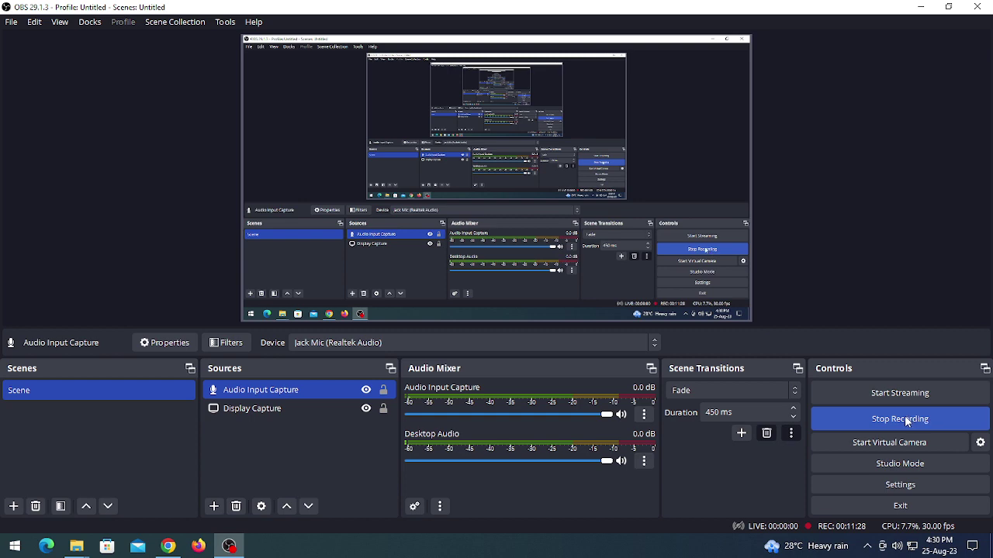